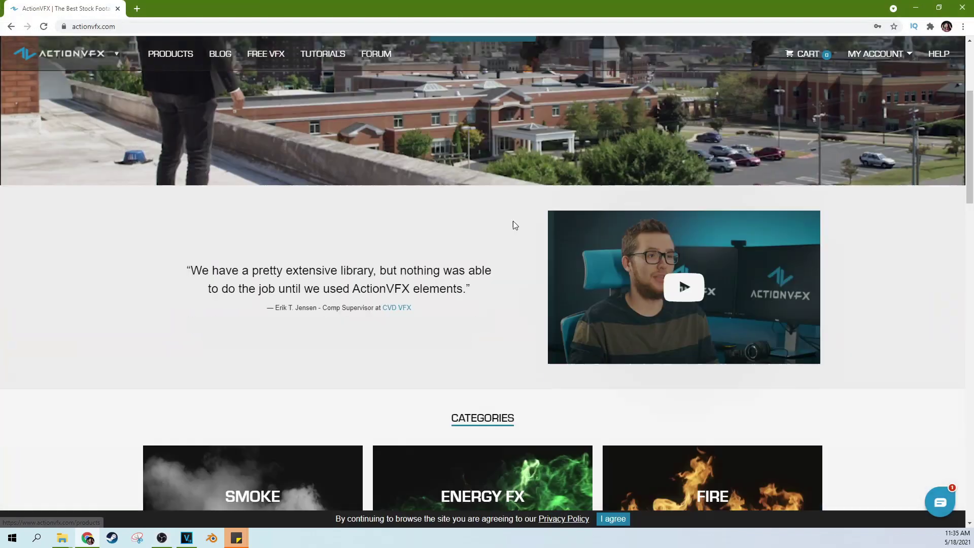
Scroll the ActionVFX page up and down to review the Breaking Glassware downloads.
{"action": "scroll", "coordinate": [513, 221], "scroll_direction": "up", "scroll_amount": 4}
{"action": "scroll", "coordinate": [675, 166], "scroll_direction": "down", "scroll_amount": 3}
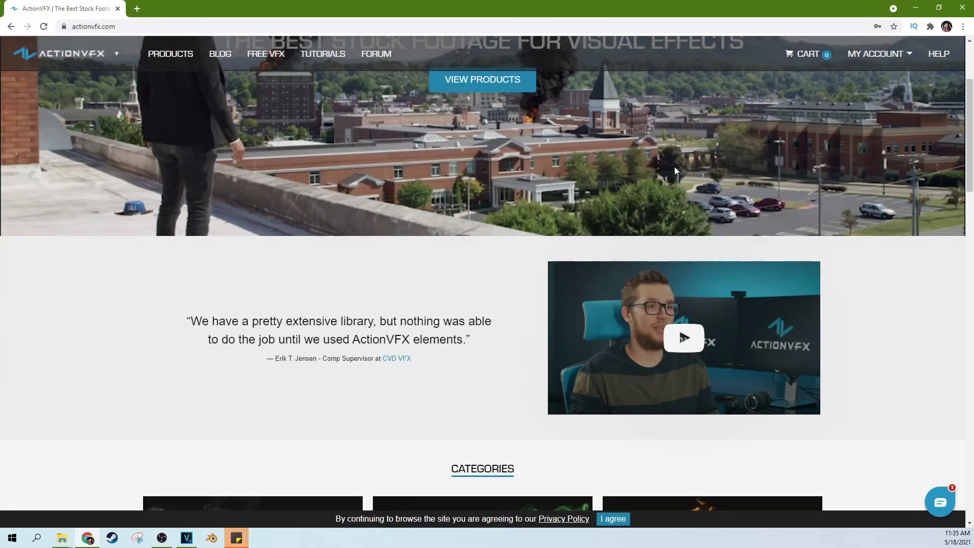
{"action": "scroll", "coordinate": [672, 167], "scroll_direction": "down", "scroll_amount": 5}
{"action": "scroll", "coordinate": [666, 188], "scroll_direction": "up", "scroll_amount": 8}
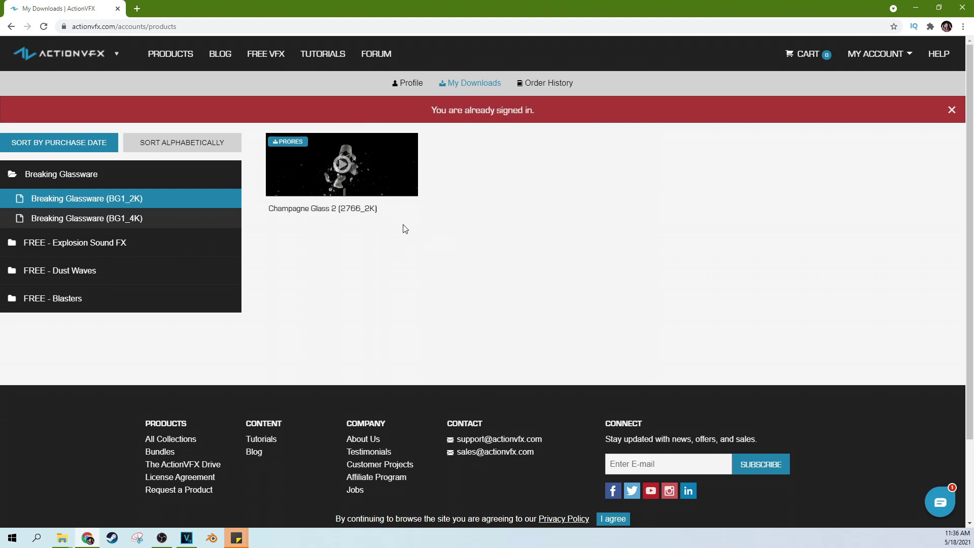
Back in VEGAS, scrub the porch footage between 3 and 5 seconds and select the champagne glass media.
{"action": "left_click", "coordinate": [916, 7]}
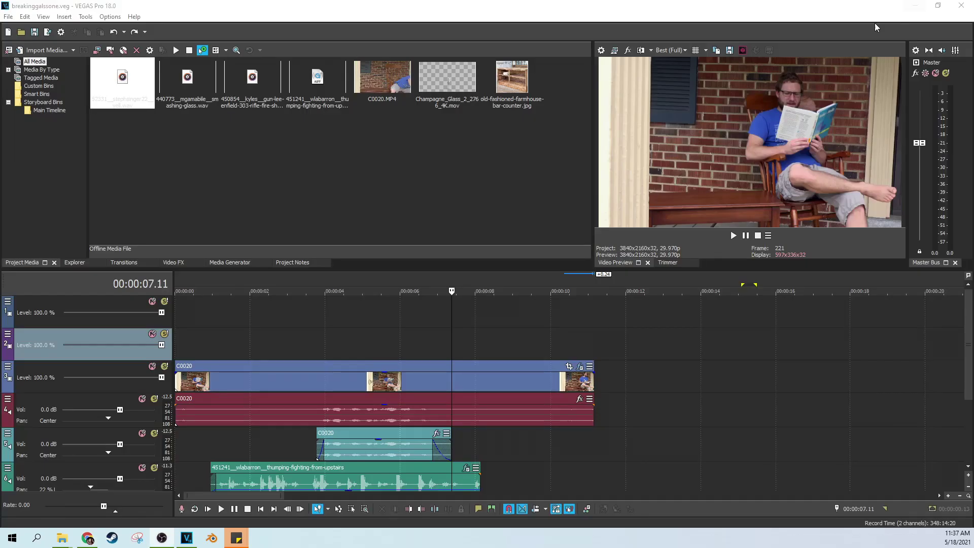
{"action": "left_click", "coordinate": [376, 301]}
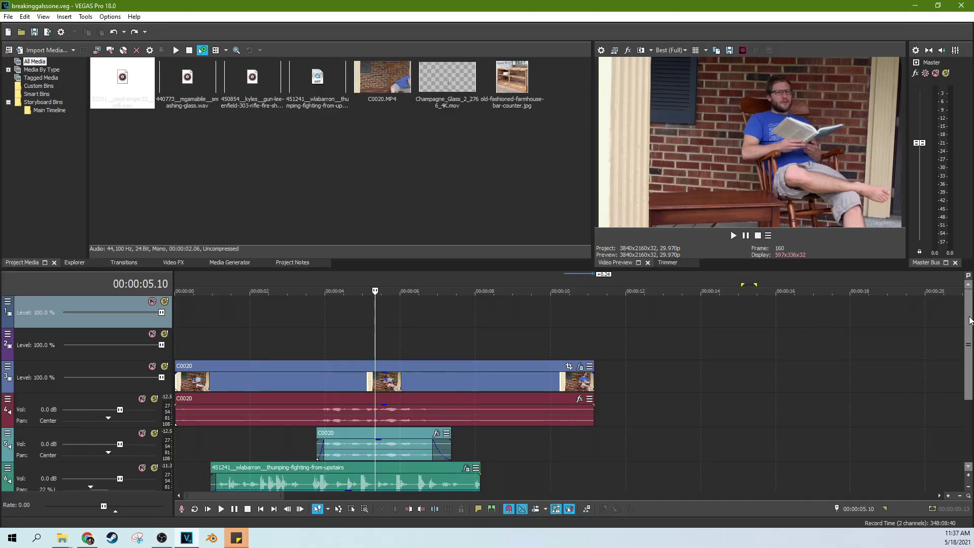
{"action": "scroll", "coordinate": [965, 320], "scroll_direction": "down", "scroll_amount": 1}
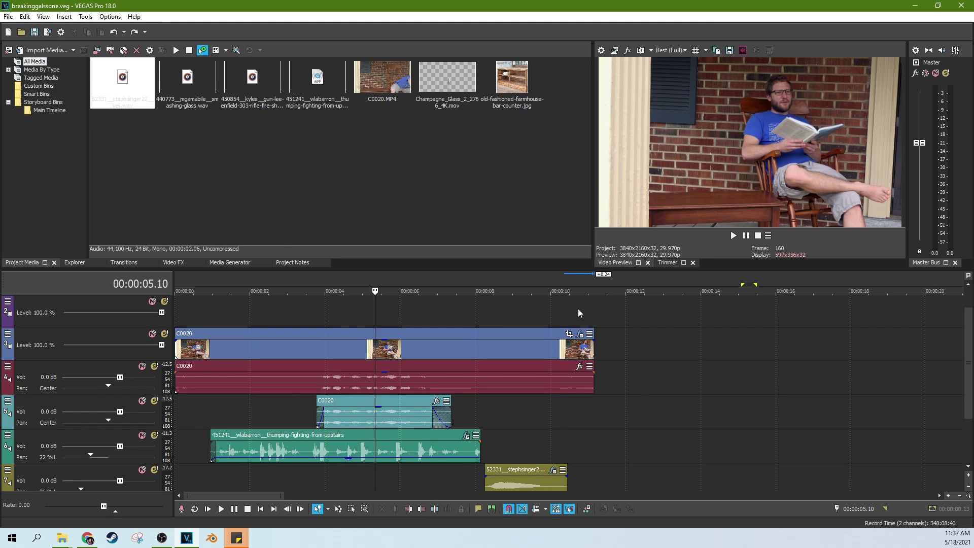
{"action": "left_click", "coordinate": [322, 310]}
{"action": "scroll", "coordinate": [319, 388], "scroll_direction": "up", "scroll_amount": 1}
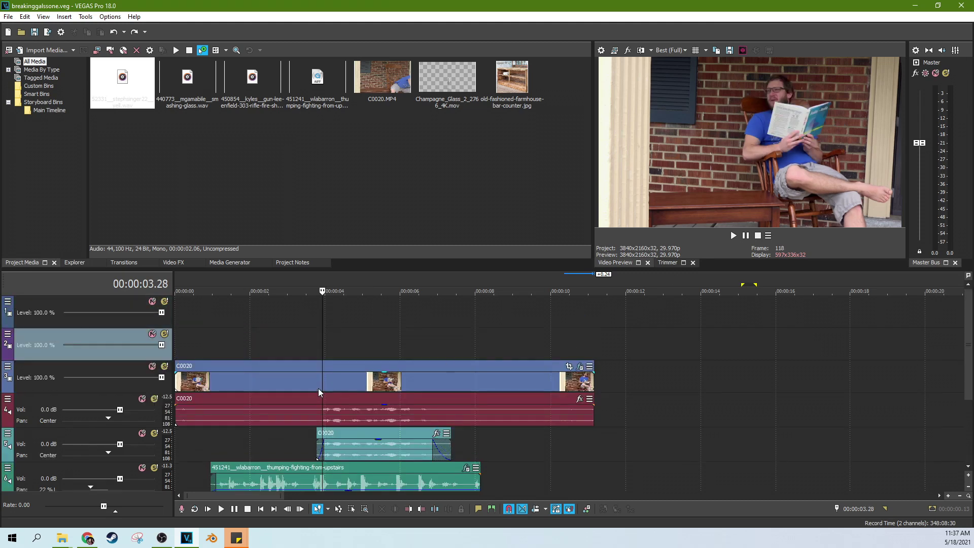
{"action": "left_click", "coordinate": [336, 361]}
{"action": "left_click", "coordinate": [350, 346]}
{"action": "left_click", "coordinate": [307, 336]}
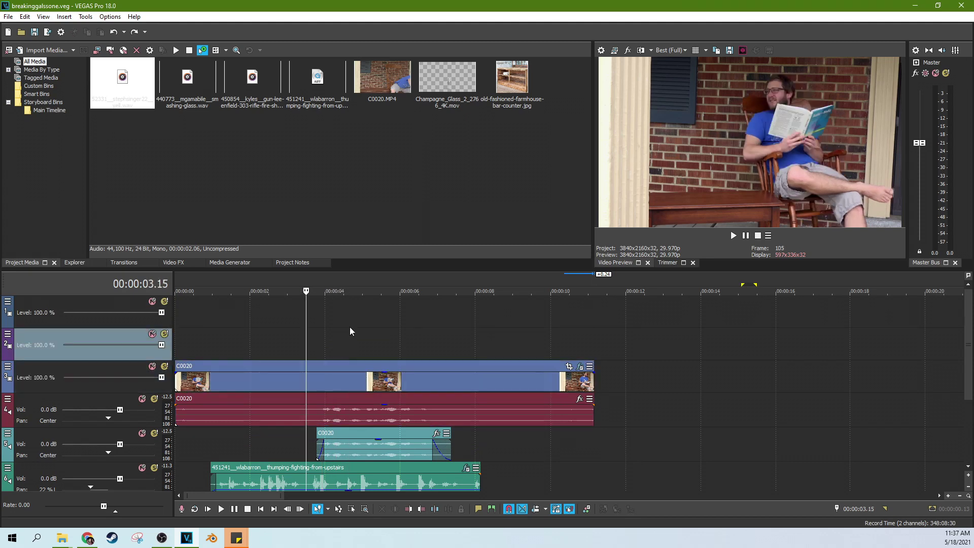
{"action": "key", "text": "ctrl+y"}
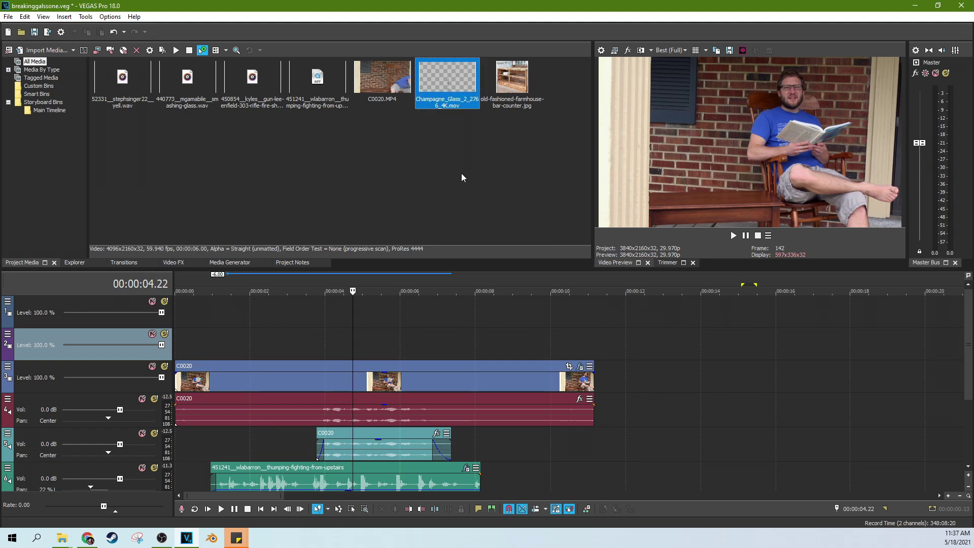
Add Champagne_Glass_2_2766_4K.mov to track 2 near 12 seconds and play the glass shattering.
{"action": "left_click", "coordinate": [443, 105]}
{"action": "left_click_drag", "start_coordinate": [443, 105], "coordinate": [652, 335]}
{"action": "left_click", "coordinate": [649, 312]}
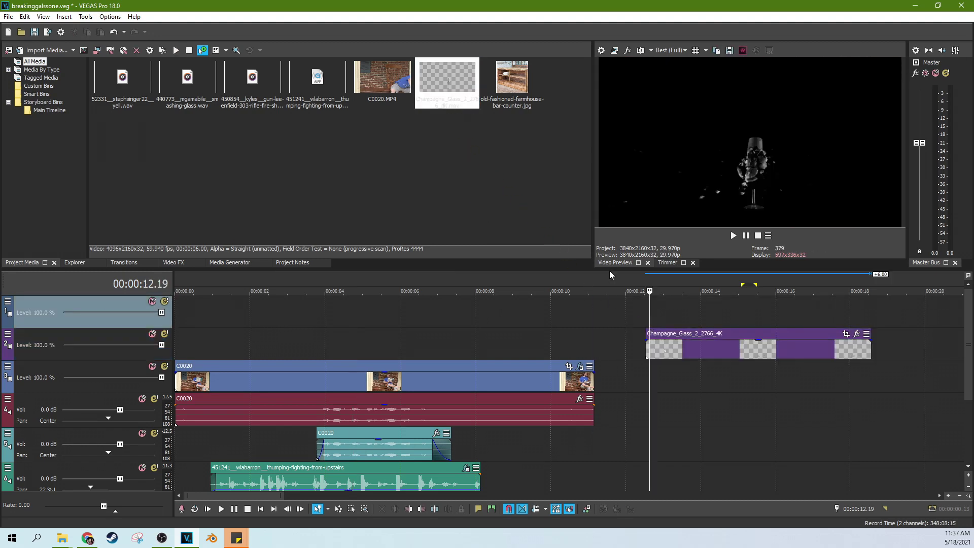
{"action": "scroll", "coordinate": [650, 303], "scroll_direction": "down", "scroll_amount": 2}
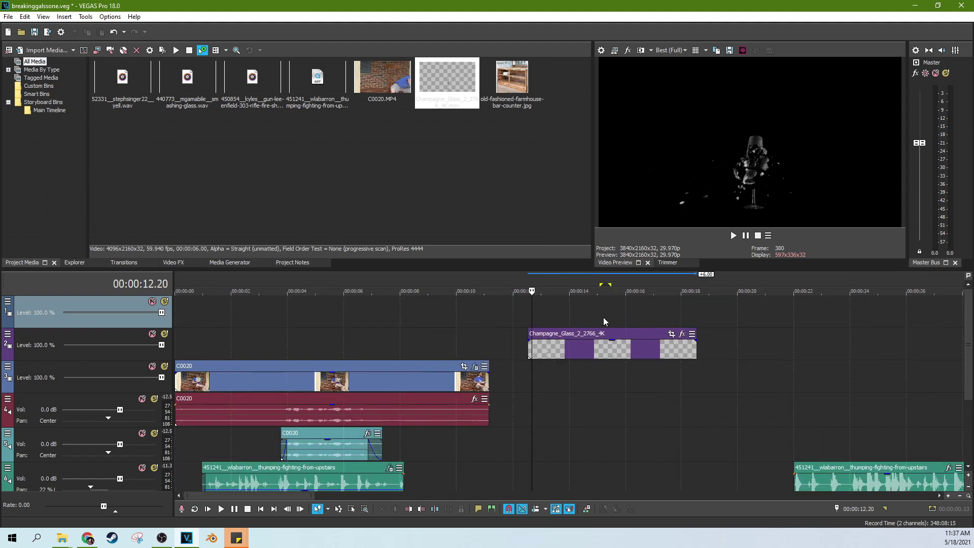
{"action": "left_click", "coordinate": [528, 313]}
{"action": "key", "text": "space"}
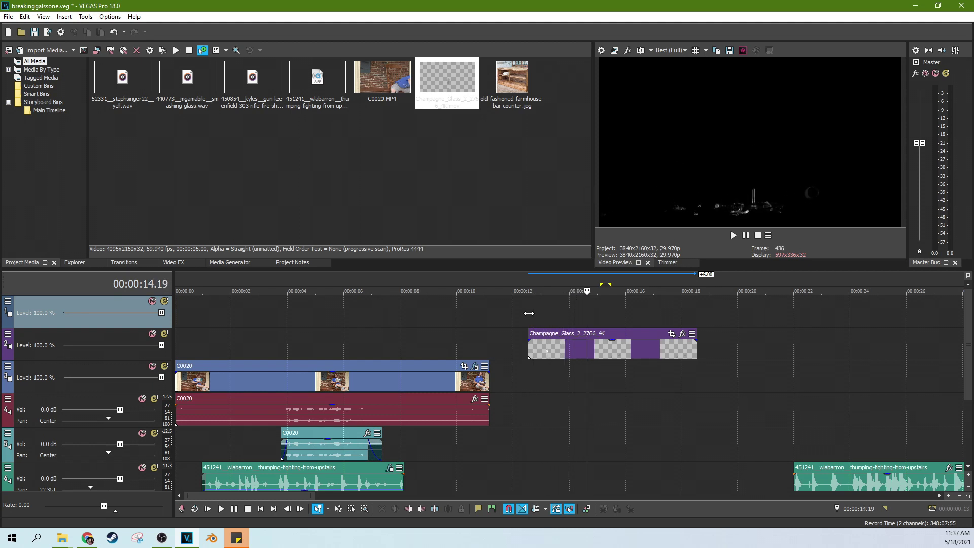
Try the champagne clip around 9–10 seconds, previewing the composite forward and backward.
{"action": "left_click_drag", "start_coordinate": [552, 333], "coordinate": [449, 332]}
{"action": "left_click", "coordinate": [464, 315]}
{"action": "key", "text": "Left"}
{"action": "key", "text": "Left"}
{"action": "key", "text": "Left"}
{"action": "key", "text": "Left"}
{"action": "key", "text": "Left"}
{"action": "key", "text": "Left"}
{"action": "key", "text": "Left"}
{"action": "key", "text": "Left"}
{"action": "key", "text": "Left"}
{"action": "key", "text": "Left"}
{"action": "key", "text": "Left"}
{"action": "key", "text": "Left"}
{"action": "key", "text": "Left"}
{"action": "key", "text": "Left"}
{"action": "key", "text": "Left"}
{"action": "key", "text": "Left"}
{"action": "key", "text": "Left"}
{"action": "key", "text": "Left"}
{"action": "key", "text": "Left"}
{"action": "key", "text": "Left"}
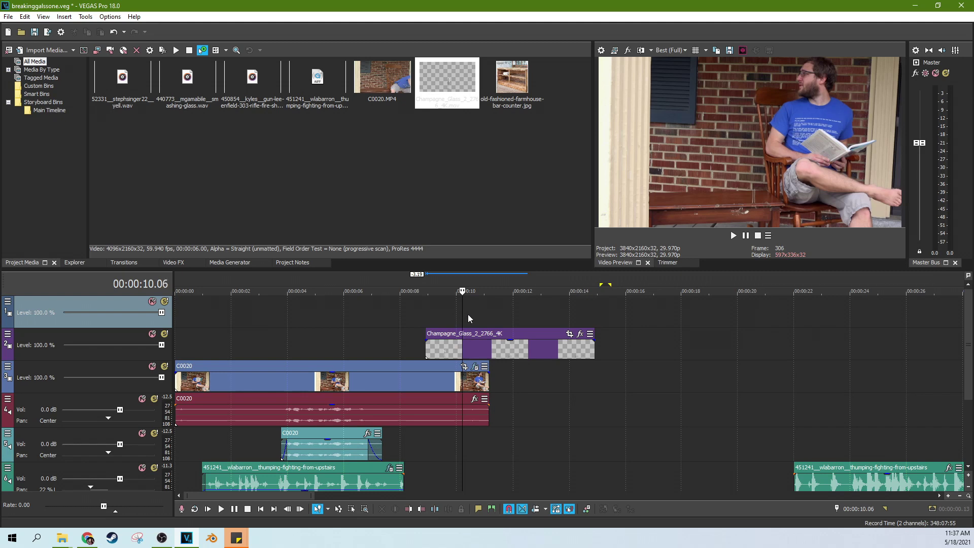
{"action": "key", "text": "space"}
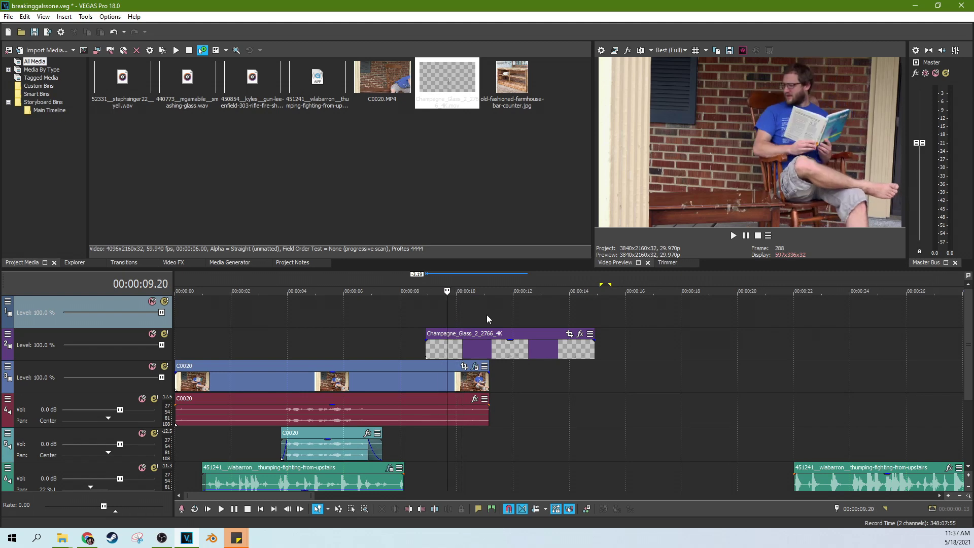
{"action": "left_click_drag", "start_coordinate": [537, 336], "coordinate": [613, 321]}
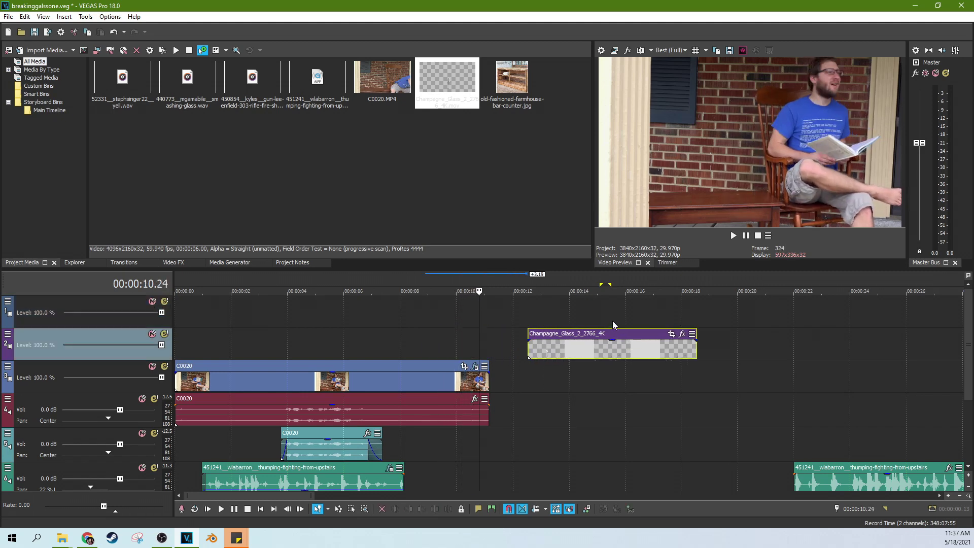
{"action": "left_click", "coordinate": [612, 321]}
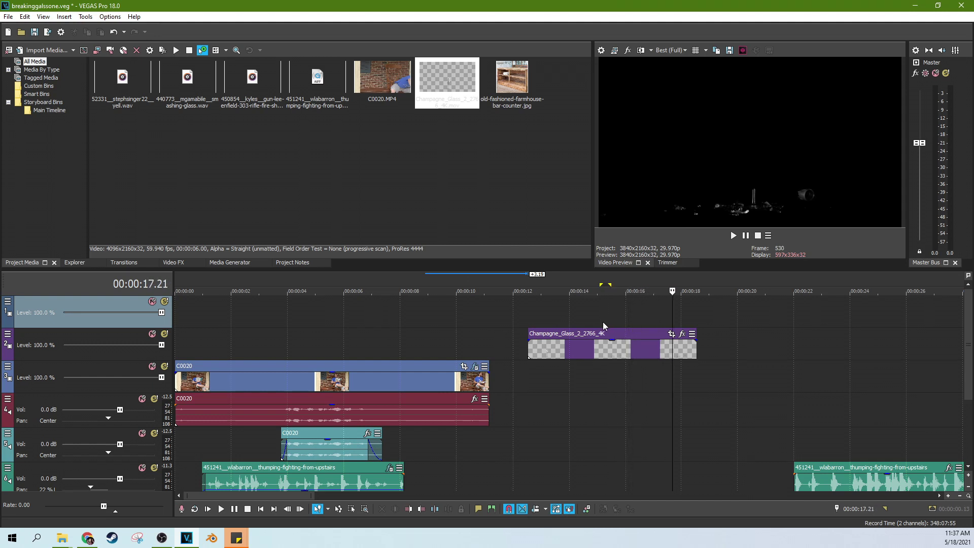
{"action": "key", "text": "j"}
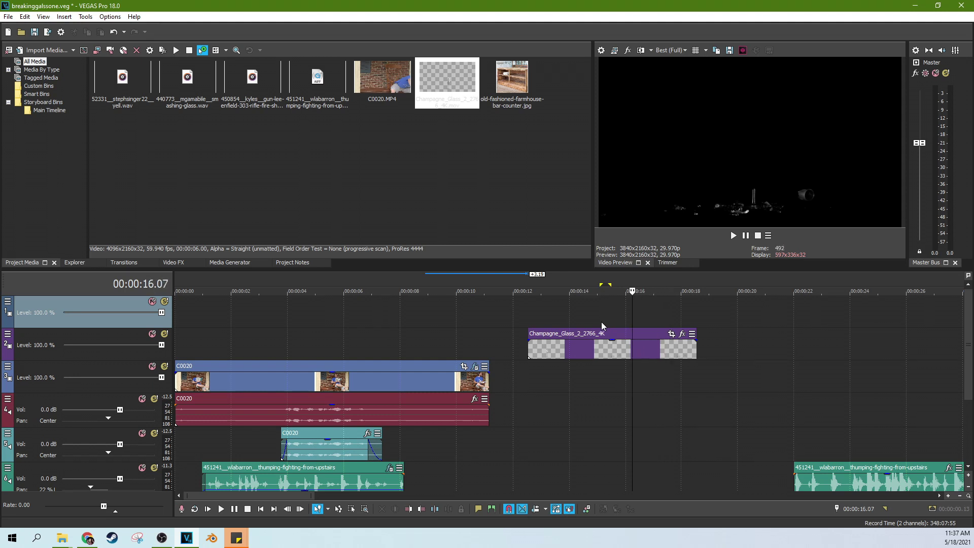
{"action": "scroll", "coordinate": [548, 334], "scroll_direction": "down", "scroll_amount": 3}
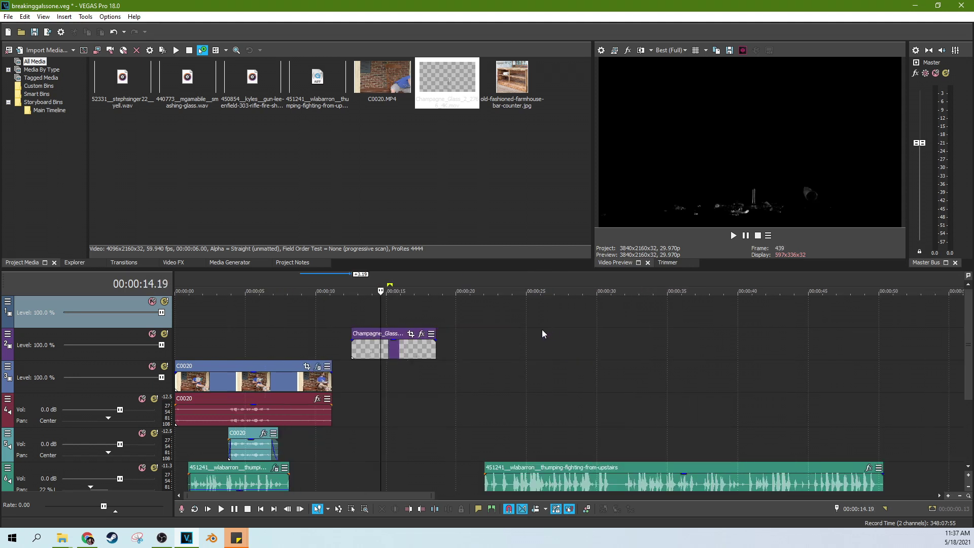
Move the champagne clip to start around four seconds, nudging it slightly later.
{"action": "left_click_drag", "start_coordinate": [400, 339], "coordinate": [163, 346]}
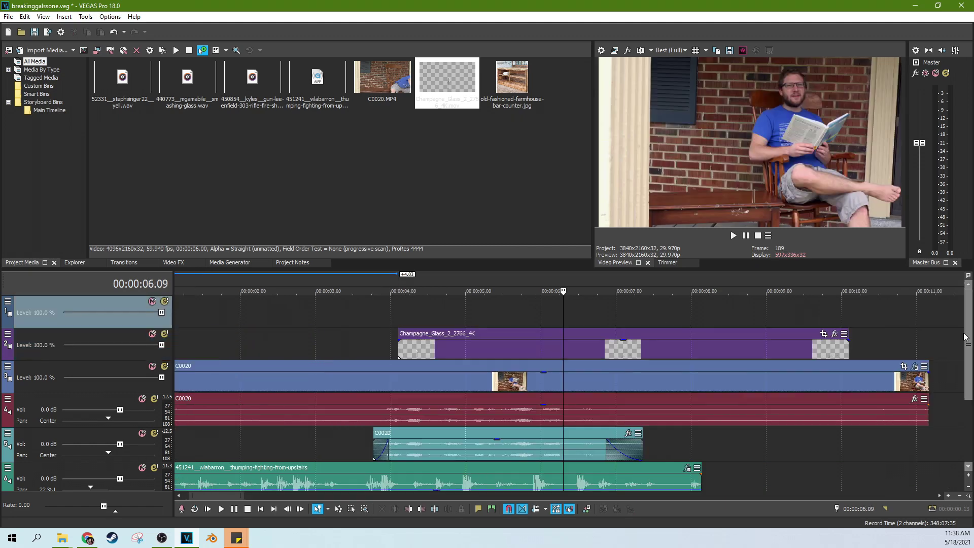
{"action": "left_click", "coordinate": [690, 333]}
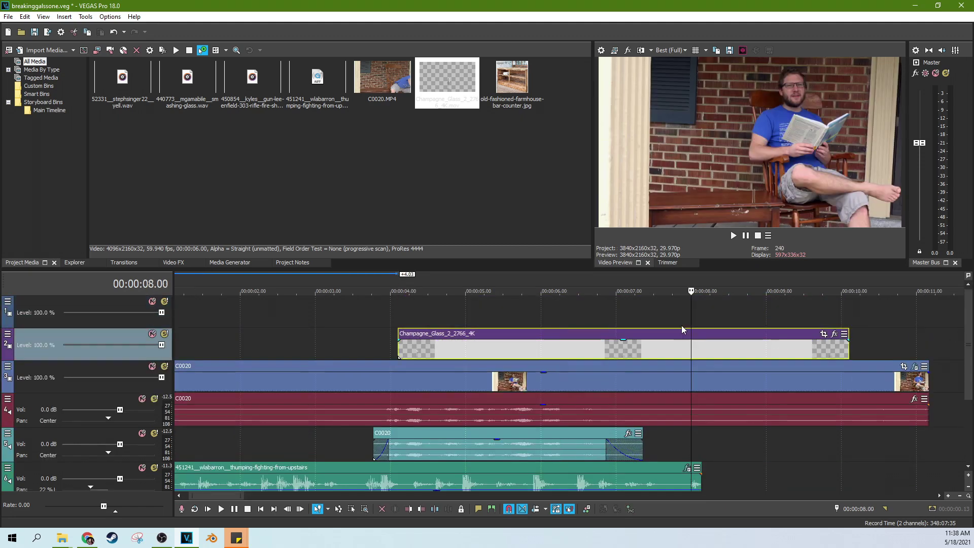
{"action": "left_click_drag", "start_coordinate": [698, 334], "coordinate": [733, 337]}
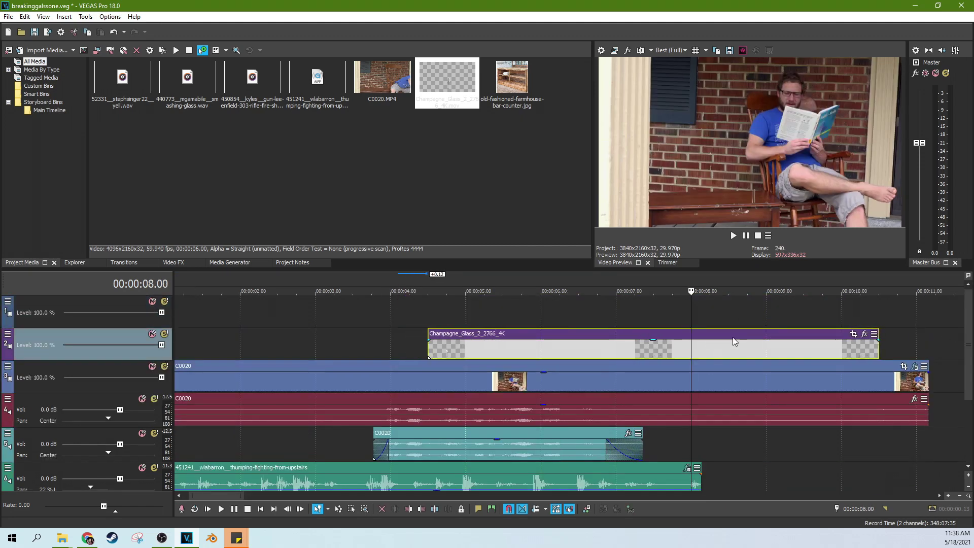
{"action": "left_click", "coordinate": [655, 309]}
{"action": "scroll", "coordinate": [694, 356], "scroll_direction": "down", "scroll_amount": 3}
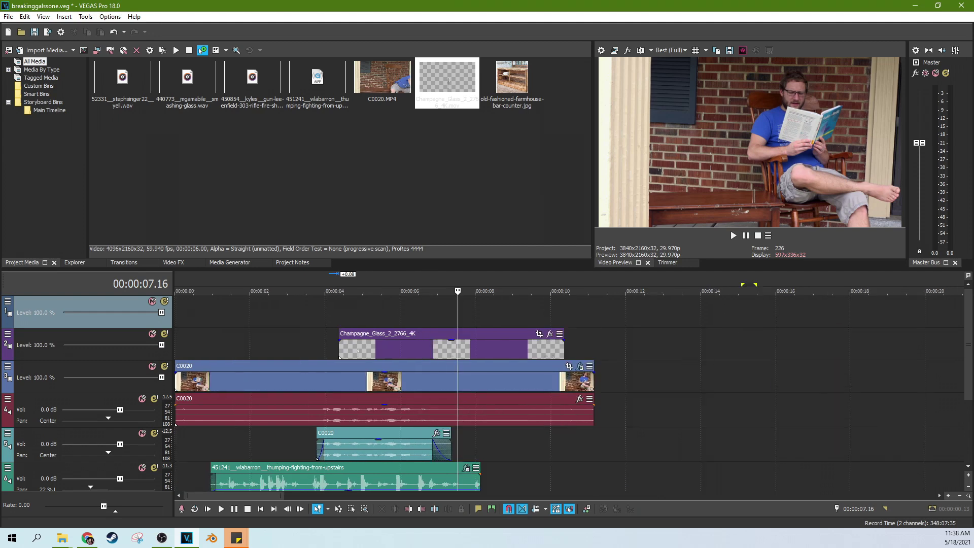
Play the sound effects from 00:00:08.20 to review their timing.
{"action": "scroll", "coordinate": [773, 363], "scroll_direction": "up", "scroll_amount": 3}
{"action": "left_click", "coordinate": [765, 361]}
{"action": "scroll", "coordinate": [547, 359], "scroll_direction": "up", "scroll_amount": 3}
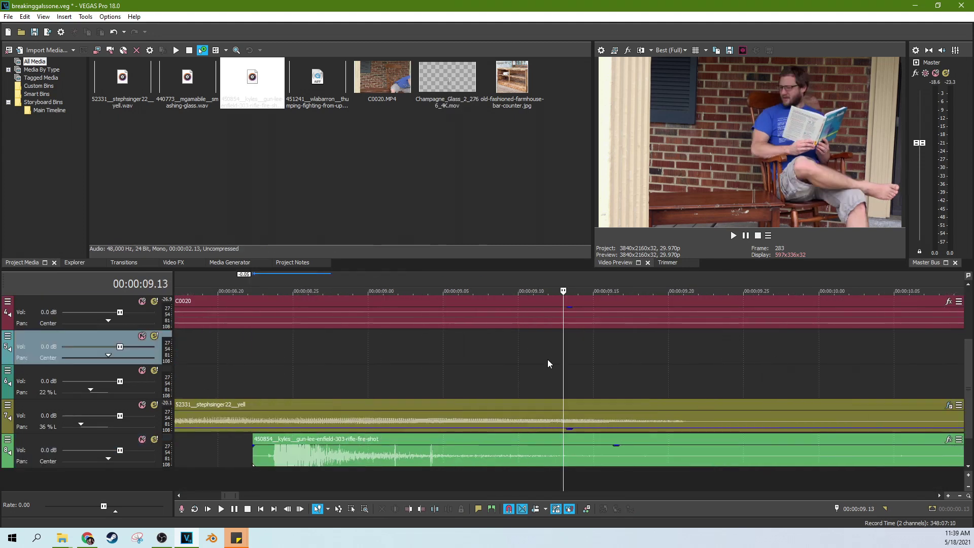
{"action": "scroll", "coordinate": [548, 359], "scroll_direction": "down", "scroll_amount": 2}
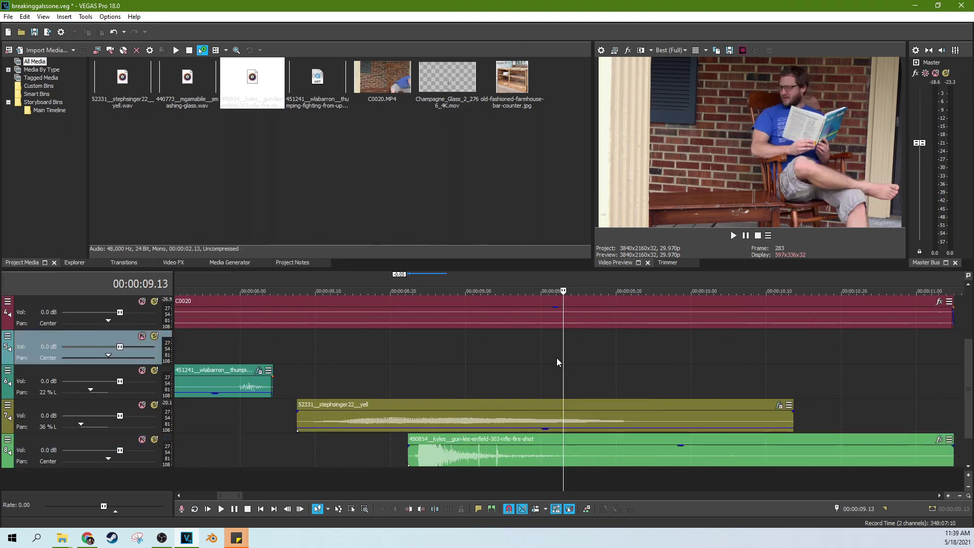
{"action": "left_click", "coordinate": [388, 364]}
{"action": "scroll", "coordinate": [489, 373], "scroll_direction": "up", "scroll_amount": 3}
{"action": "scroll", "coordinate": [761, 432], "scroll_direction": "down", "scroll_amount": 3}
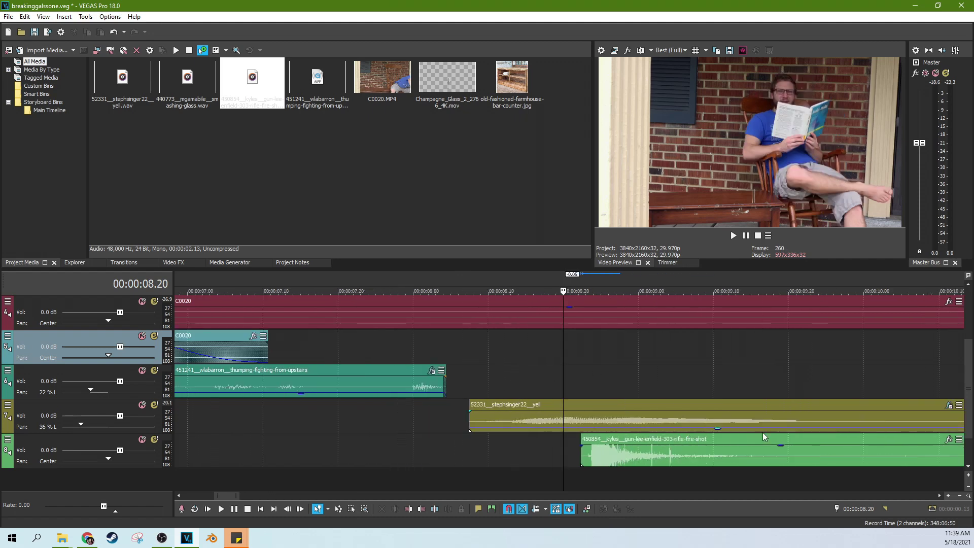
{"action": "key", "text": "space"}
{"action": "key", "text": "space"}
Lower the gunshot clip to -4.8 dB and shift it slightly later, checking playback.
{"action": "left_click_drag", "start_coordinate": [785, 450], "coordinate": [784, 458]}
{"action": "scroll", "coordinate": [962, 404], "scroll_direction": "down", "scroll_amount": 1}
{"action": "scroll", "coordinate": [762, 415], "scroll_direction": "down", "scroll_amount": 6}
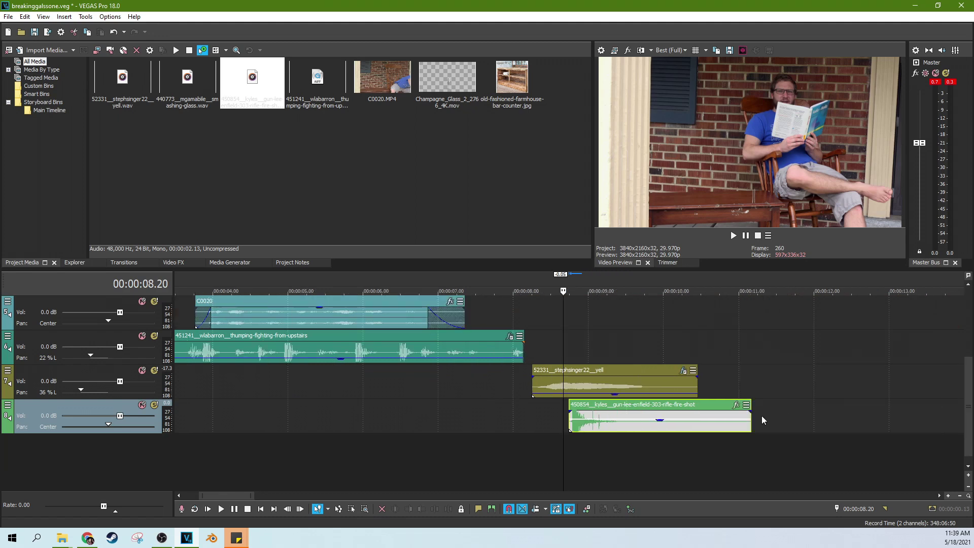
{"action": "scroll", "coordinate": [552, 384], "scroll_direction": "up", "scroll_amount": 4}
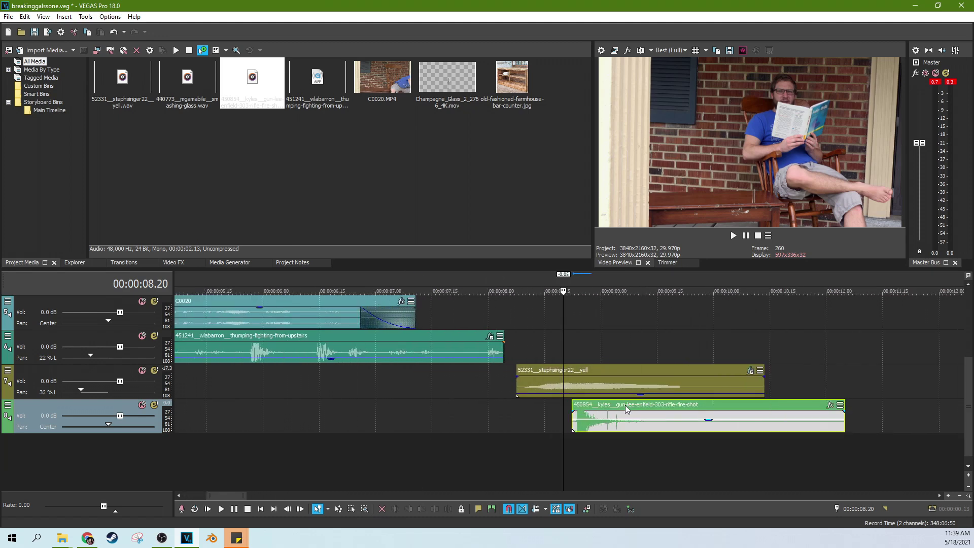
{"action": "left_click_drag", "start_coordinate": [625, 405], "coordinate": [708, 407]}
{"action": "key", "text": "space"}
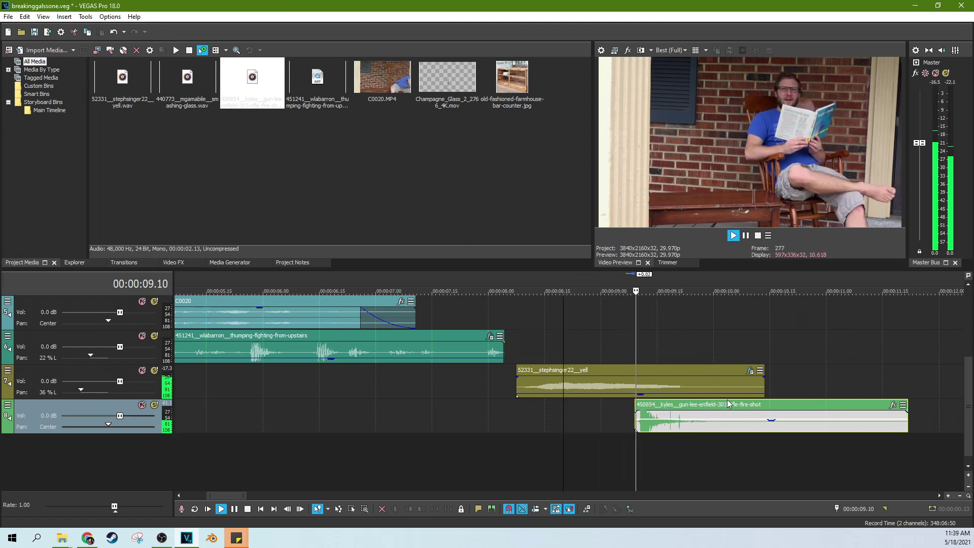
{"action": "key", "text": "space"}
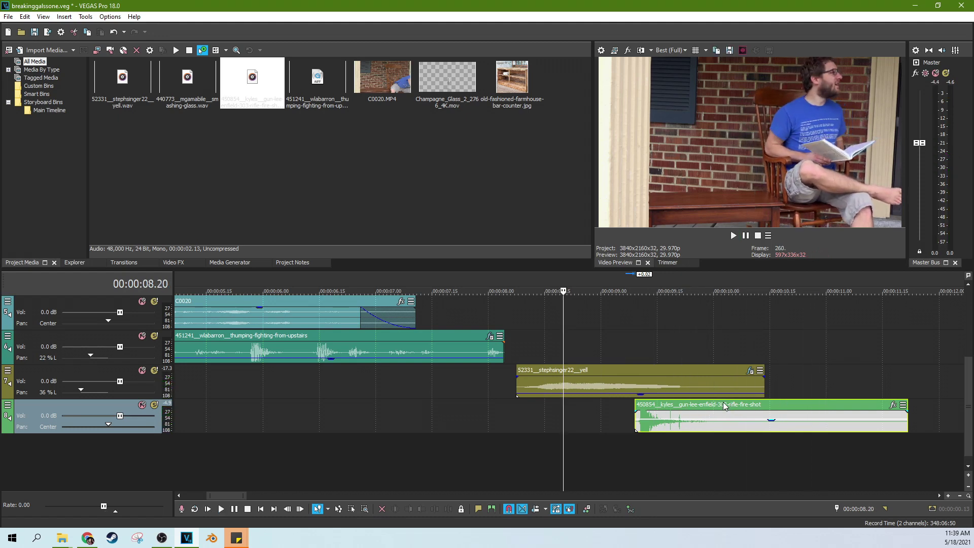
Nudge the gunshot later again, recheck its timing, and drop in the smashing-glass sound.
{"action": "left_click_drag", "start_coordinate": [712, 407], "coordinate": [716, 407]}
{"action": "key", "text": "space"}
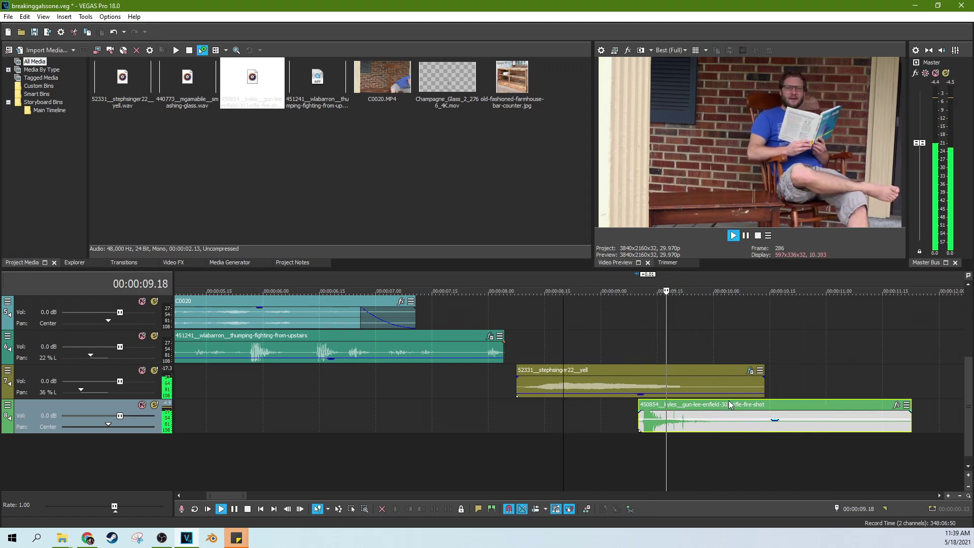
{"action": "key", "text": "space"}
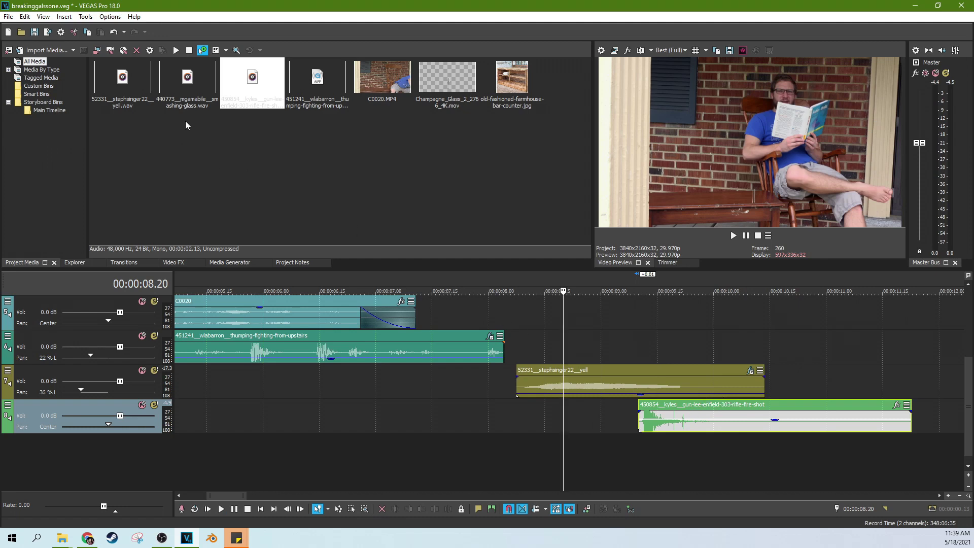
{"action": "left_click_drag", "start_coordinate": [197, 105], "coordinate": [661, 456]}
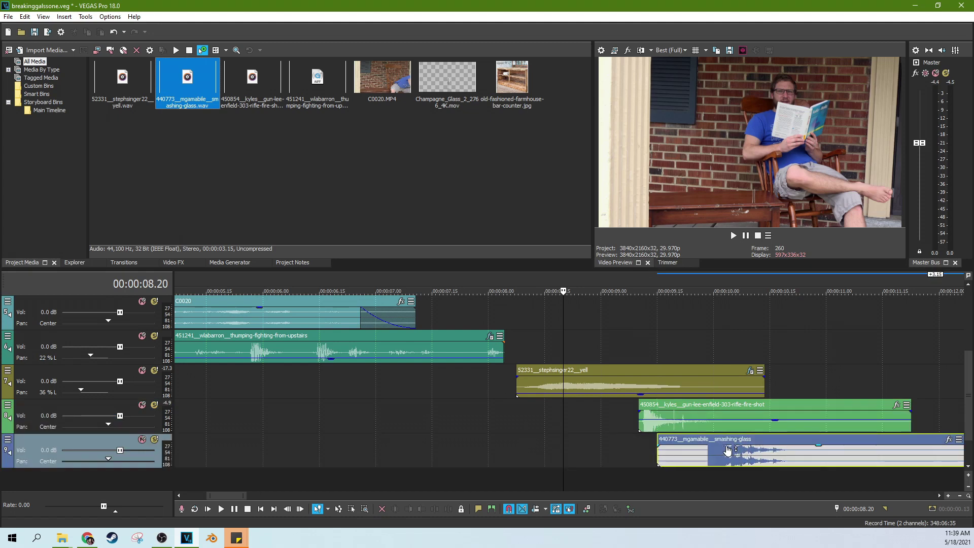
Move the smashing-glass clip earlier, near 9.08, and play the effects together.
{"action": "left_click", "coordinate": [631, 449]}
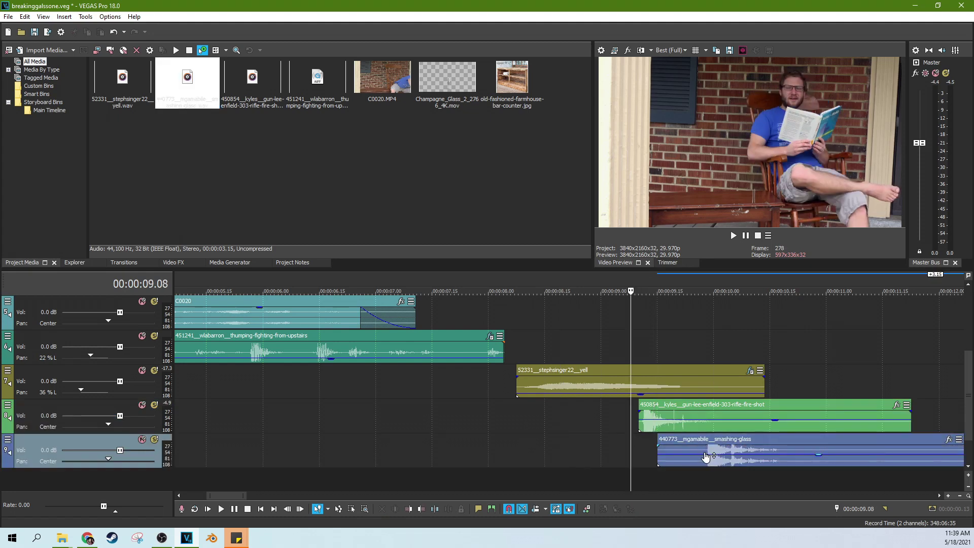
{"action": "left_click", "coordinate": [706, 457]}
{"action": "left_click_drag", "start_coordinate": [692, 442], "coordinate": [649, 446]}
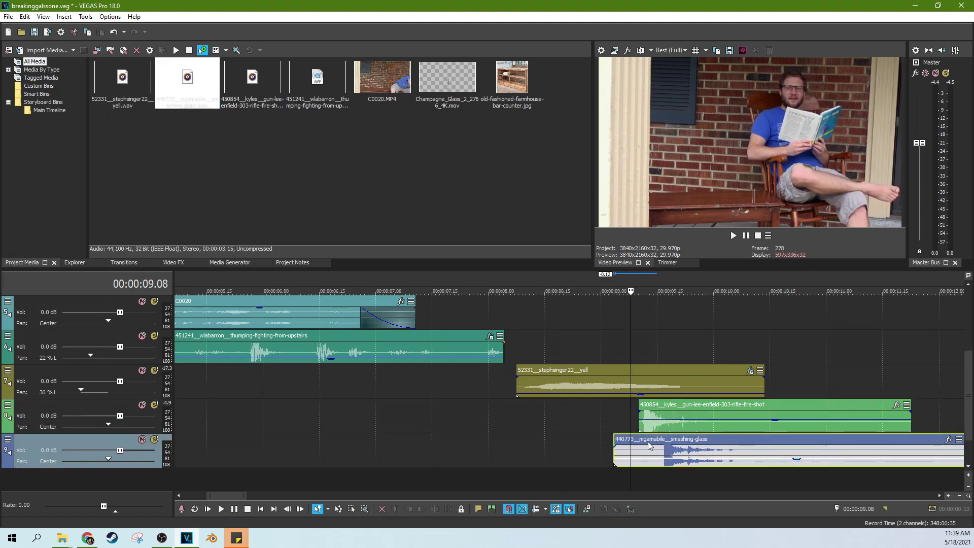
{"action": "key", "text": "space"}
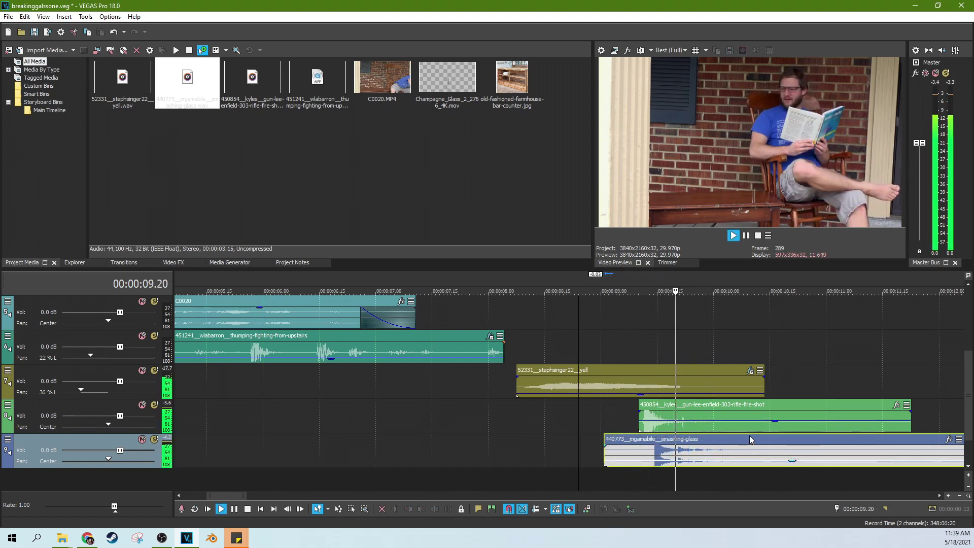
{"action": "key", "text": "space"}
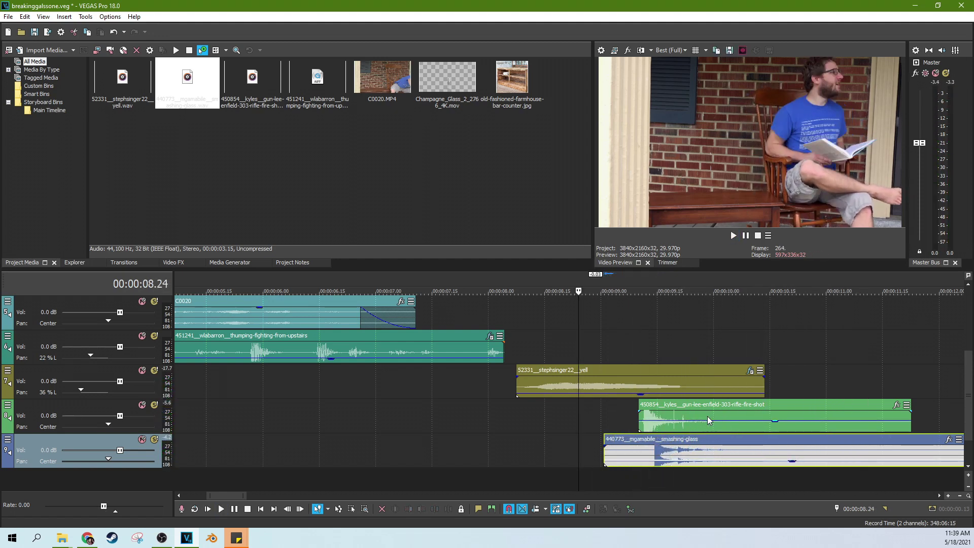
Frame-step around 9.13 and nudge the rifle-shot and smashing-glass clips slightly earlier.
{"action": "left_click", "coordinate": [623, 348]}
{"action": "scroll", "coordinate": [758, 412], "scroll_direction": "up", "scroll_amount": 1}
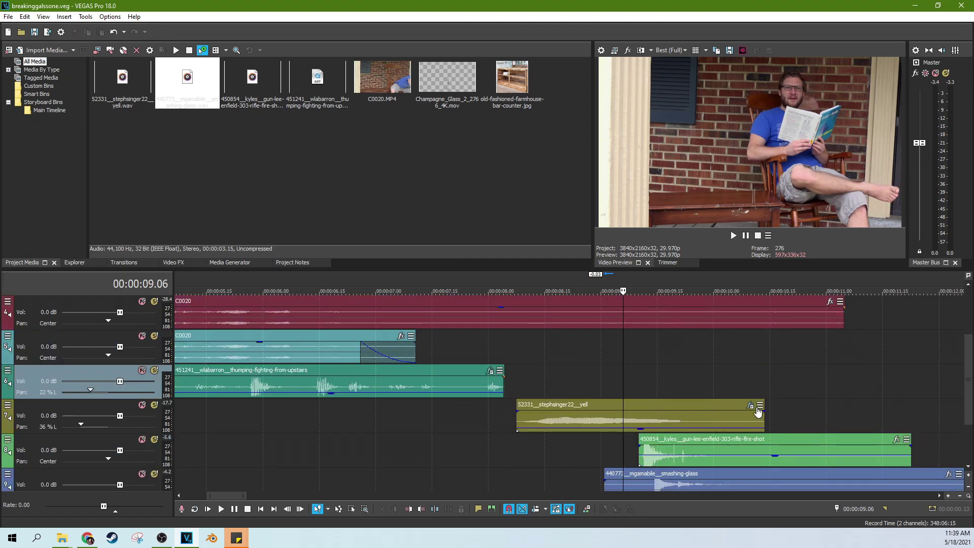
{"action": "key", "text": "space"}
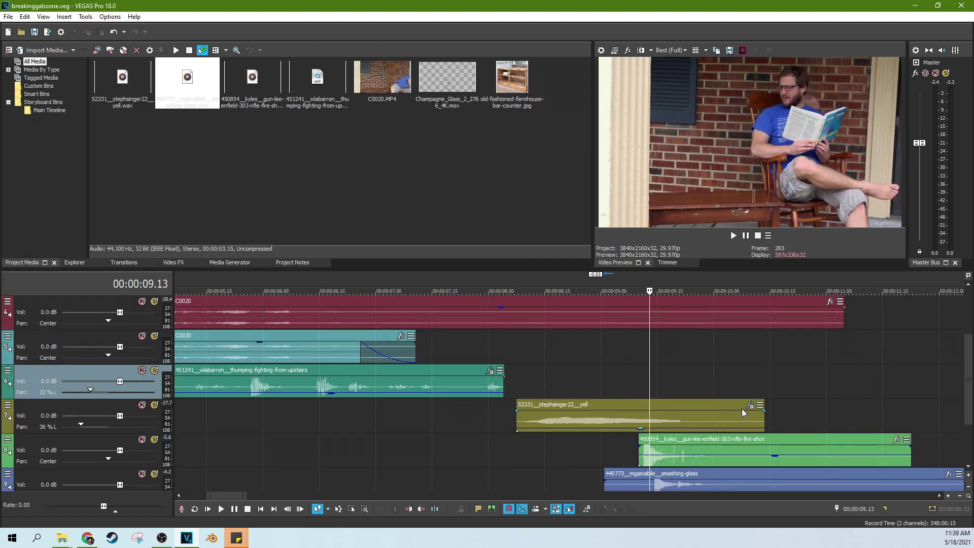
{"action": "key", "text": "Return"}
{"action": "key", "text": "Left"}
{"action": "key", "text": "Left"}
{"action": "key", "text": "Left"}
{"action": "key", "text": "Left"}
{"action": "key", "text": "Left"}
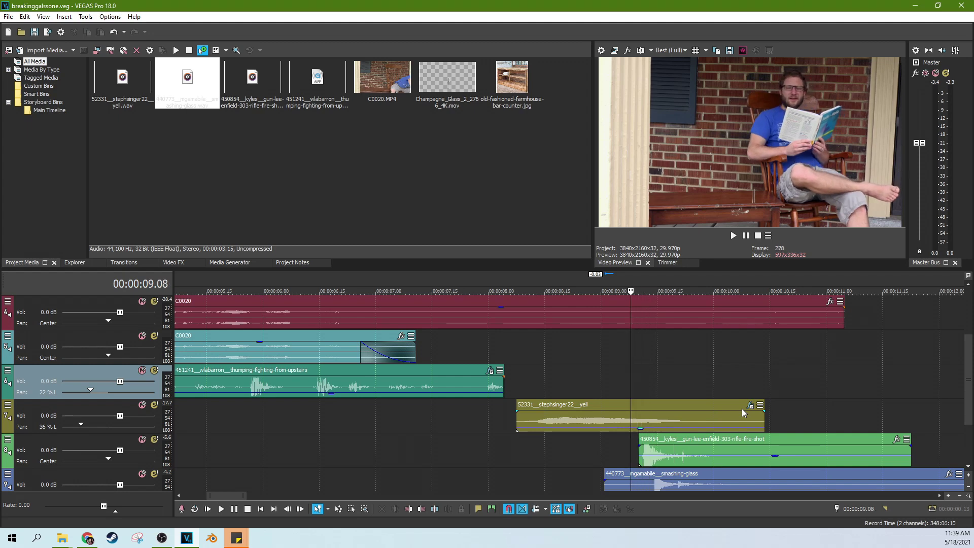
{"action": "key", "text": "Right"}
{"action": "key", "text": "Right"}
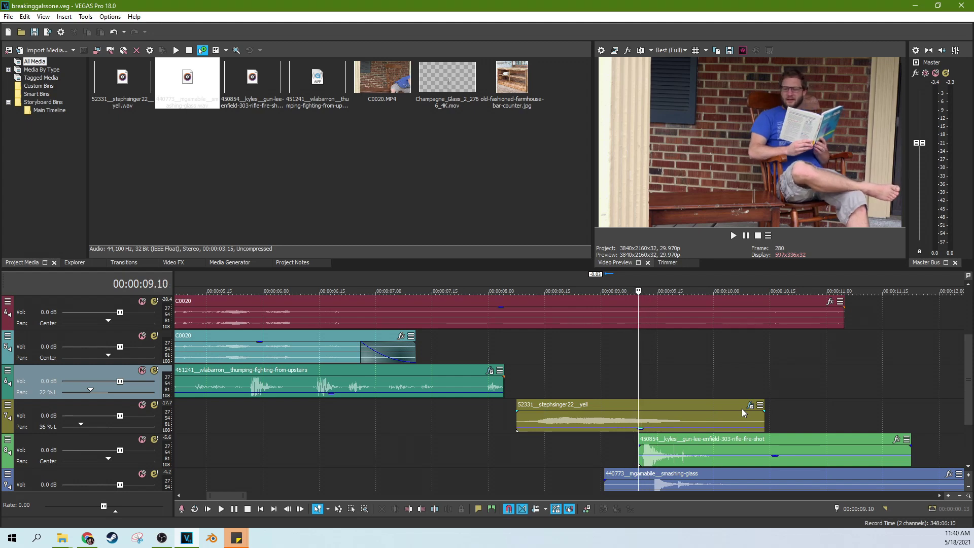
{"action": "left_click_drag", "start_coordinate": [717, 440], "coordinate": [713, 440]}
{"action": "left_click_drag", "start_coordinate": [816, 480], "coordinate": [812, 480]}
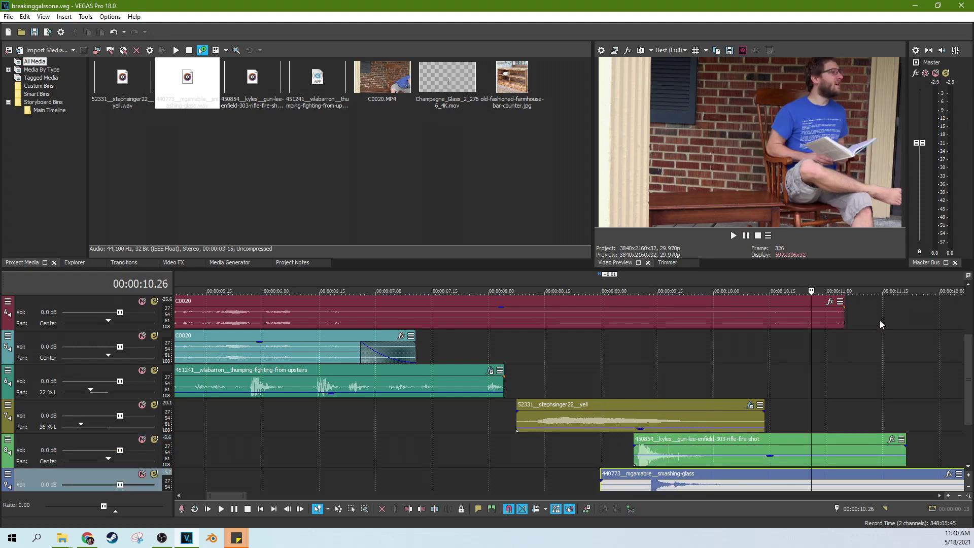
Drag the Champagne_Glass clip later, checking positions at 9.15 and 9.04.
{"action": "scroll", "coordinate": [893, 325], "scroll_direction": "up", "scroll_amount": 3}
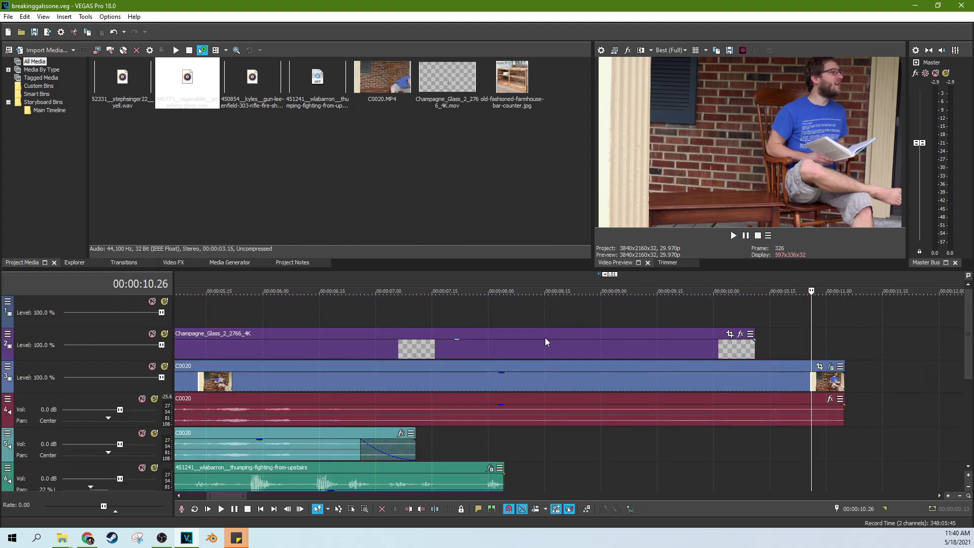
{"action": "left_click_drag", "start_coordinate": [546, 337], "coordinate": [756, 335]}
{"action": "left_click", "coordinate": [656, 312]}
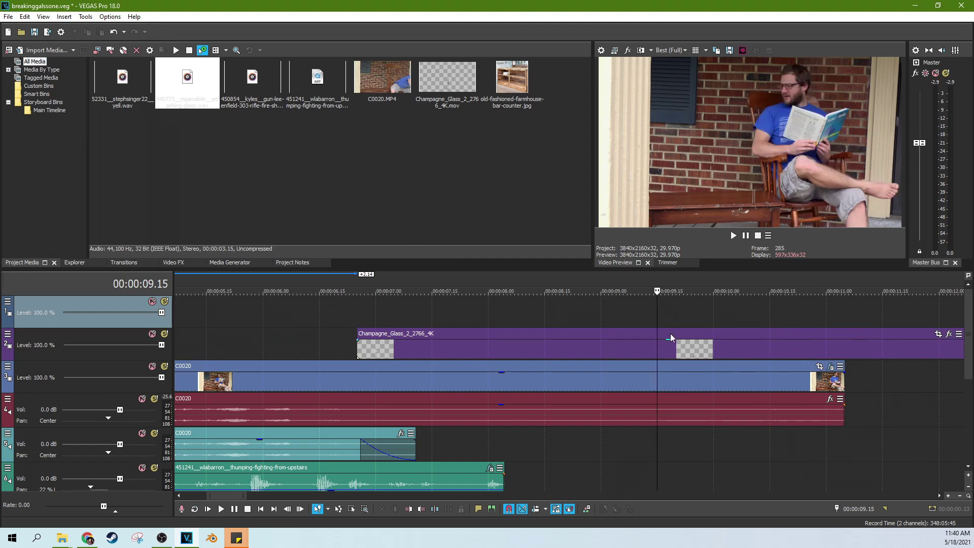
{"action": "left_click_drag", "start_coordinate": [671, 337], "coordinate": [919, 336]}
{"action": "left_click", "coordinate": [616, 315]}
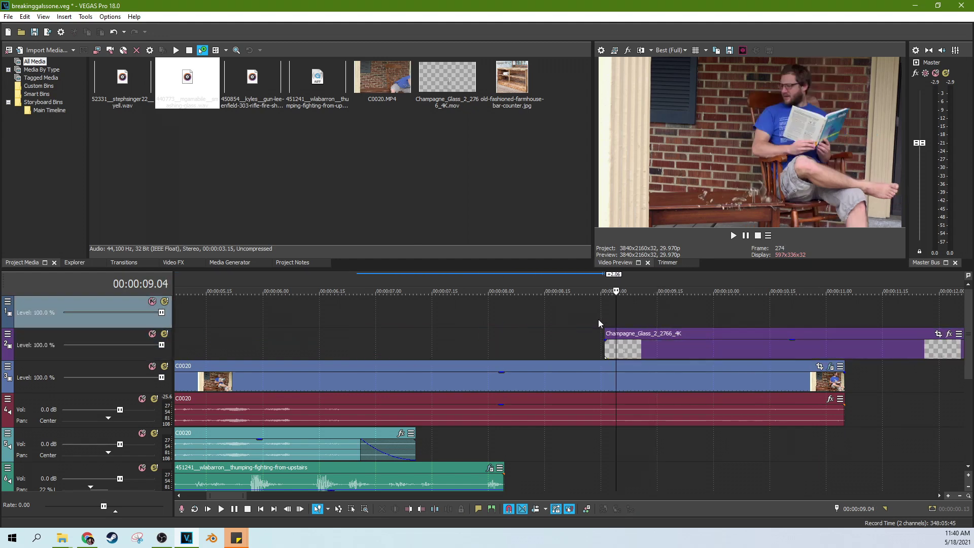
Zoom in on the glass sound's start and line the Champagne_Glass clip up with it.
{"action": "scroll", "coordinate": [598, 319], "scroll_direction": "down", "scroll_amount": 3}
{"action": "scroll", "coordinate": [598, 355], "scroll_direction": "up", "scroll_amount": 5}
{"action": "left_click", "coordinate": [563, 413]}
{"action": "scroll", "coordinate": [573, 424], "scroll_direction": "up", "scroll_amount": 4}
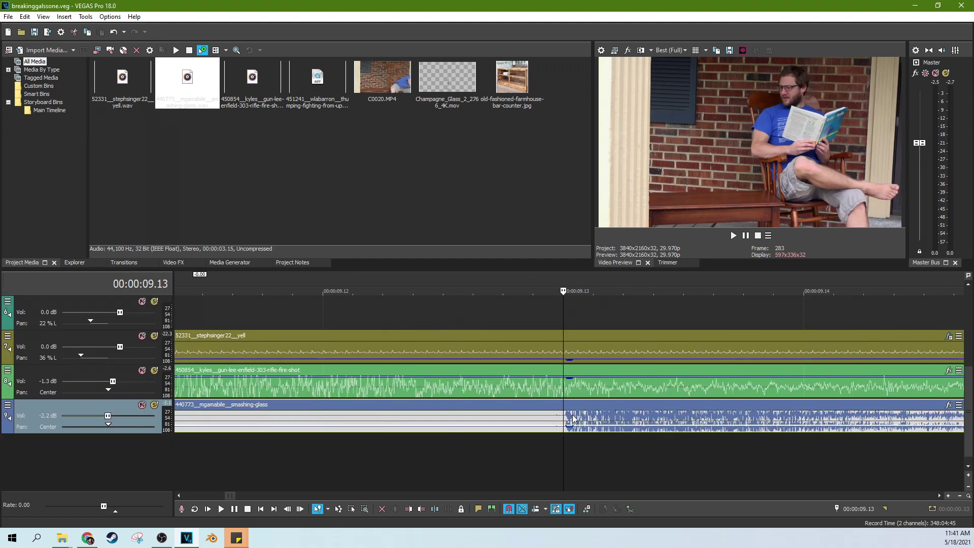
{"action": "scroll", "coordinate": [569, 422], "scroll_direction": "up", "scroll_amount": 2}
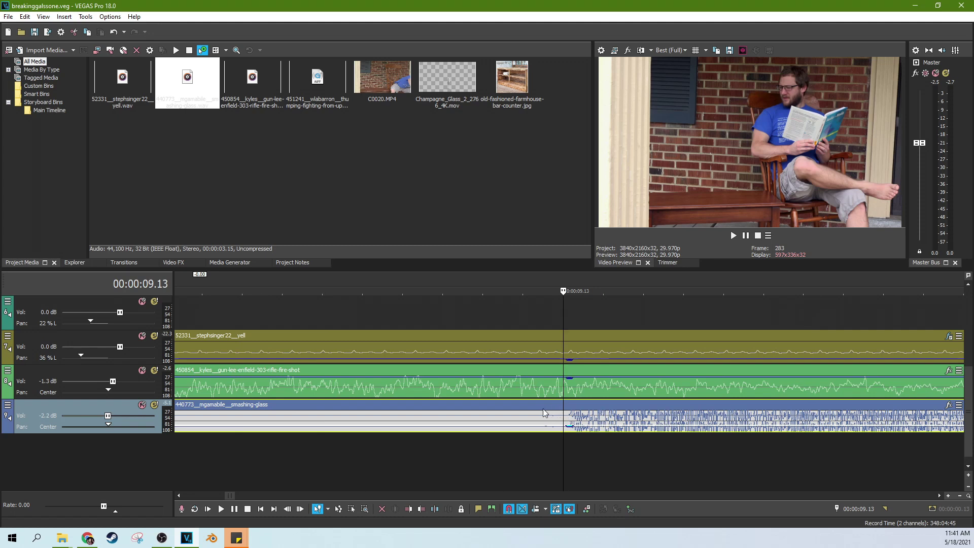
{"action": "scroll", "coordinate": [543, 409], "scroll_direction": "down", "scroll_amount": 5}
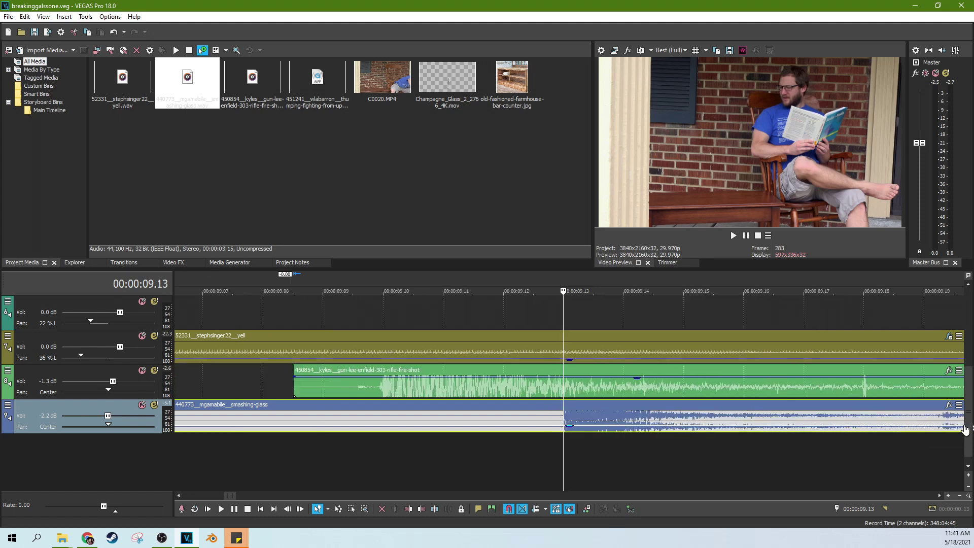
{"action": "scroll", "coordinate": [966, 429], "scroll_direction": "up", "scroll_amount": 5}
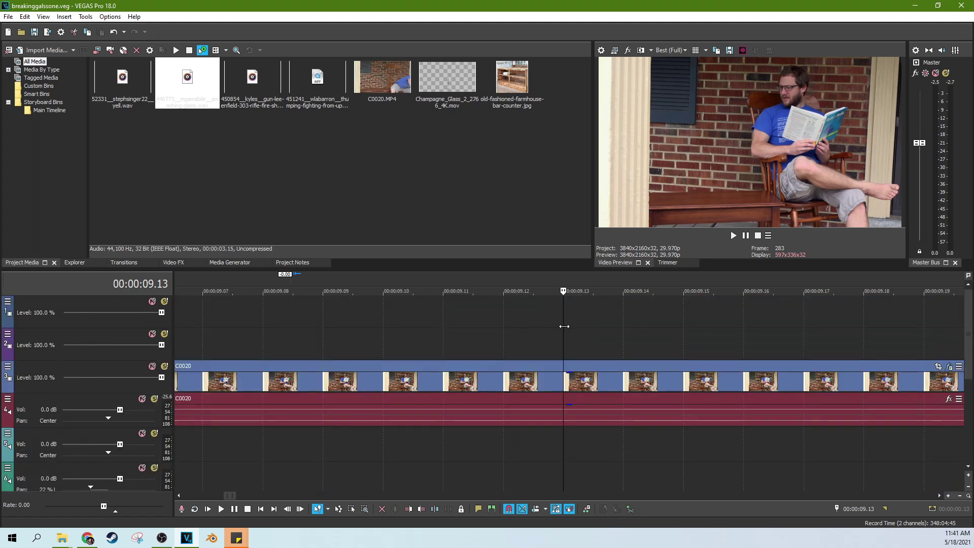
{"action": "scroll", "coordinate": [565, 326], "scroll_direction": "down", "scroll_amount": 3}
{"action": "left_click_drag", "start_coordinate": [863, 350], "coordinate": [613, 351]}
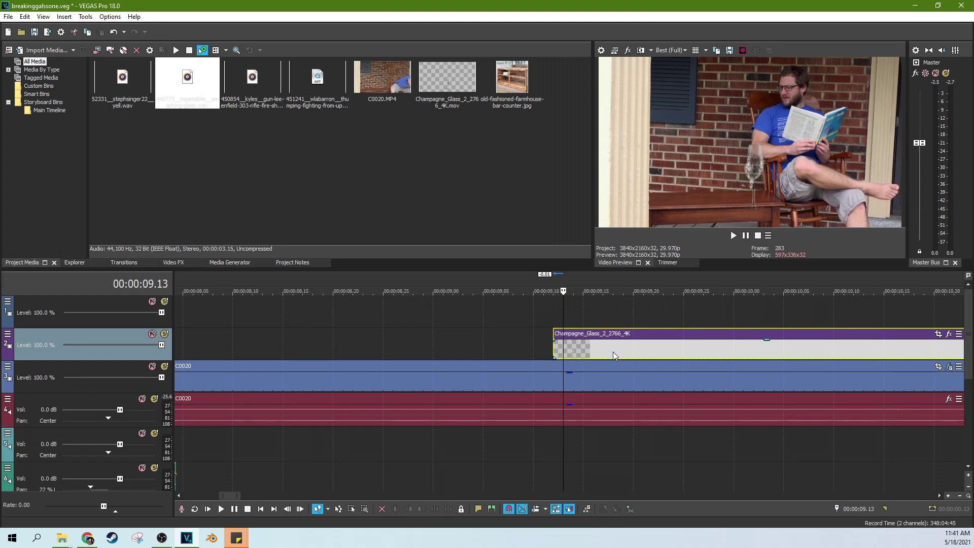
Play back the composited glass moment from about 9.09, stopping at 9.12.
{"action": "scroll", "coordinate": [580, 360], "scroll_direction": "down", "scroll_amount": 3}
{"action": "left_click", "coordinate": [543, 341]}
{"action": "key", "text": "space"}
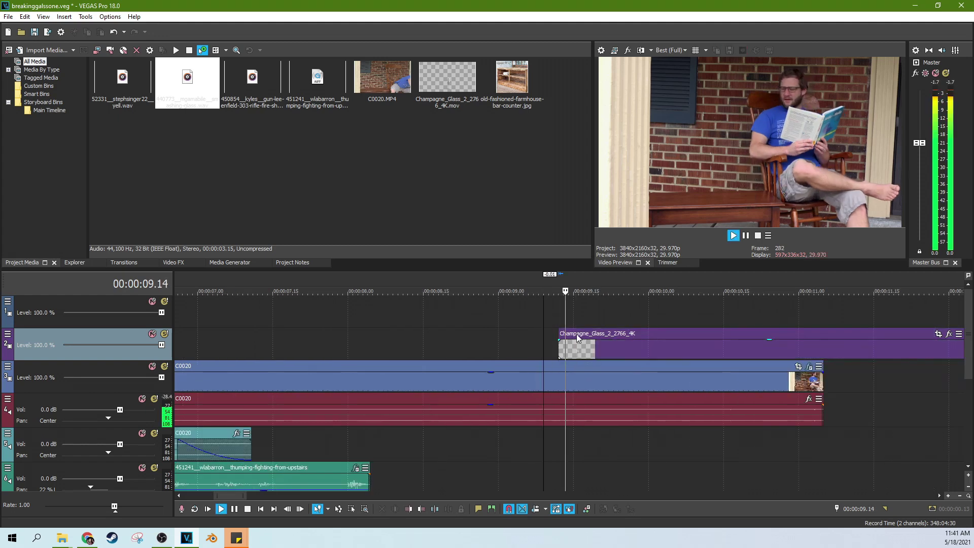
{"action": "left_click", "coordinate": [750, 239]}
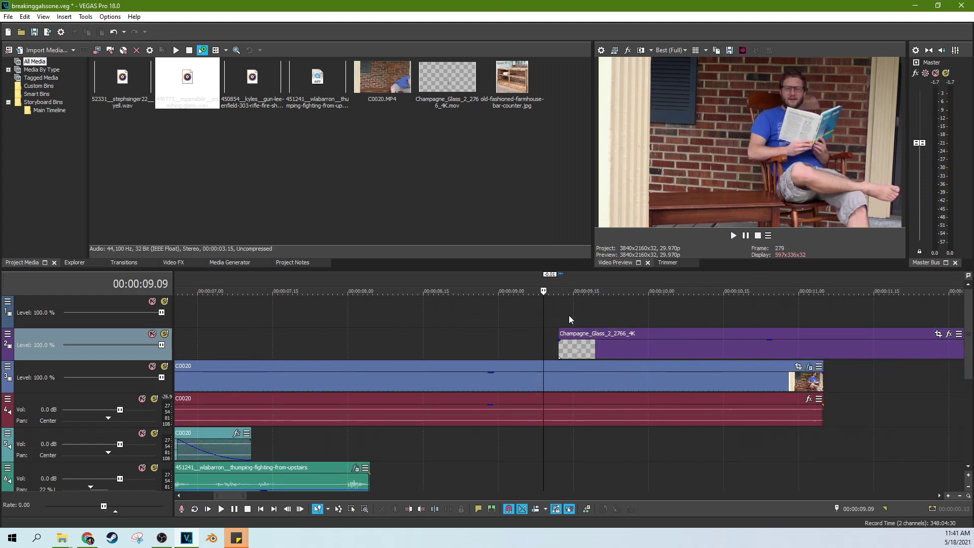
{"action": "left_click", "coordinate": [568, 316]}
{"action": "scroll", "coordinate": [570, 325], "scroll_direction": "up", "scroll_amount": 3}
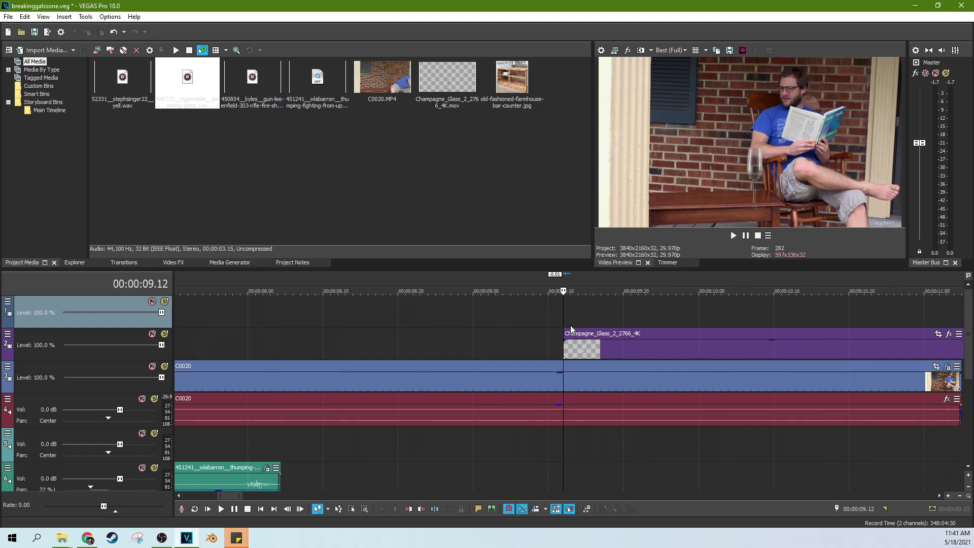
Switch preview quality to Draft (Auto) and replay the glass moment from 9.10.
{"action": "left_click", "coordinate": [675, 51]}
{"action": "mouse_move", "coordinate": [685, 61]}
{"action": "left_click", "coordinate": [727, 63]}
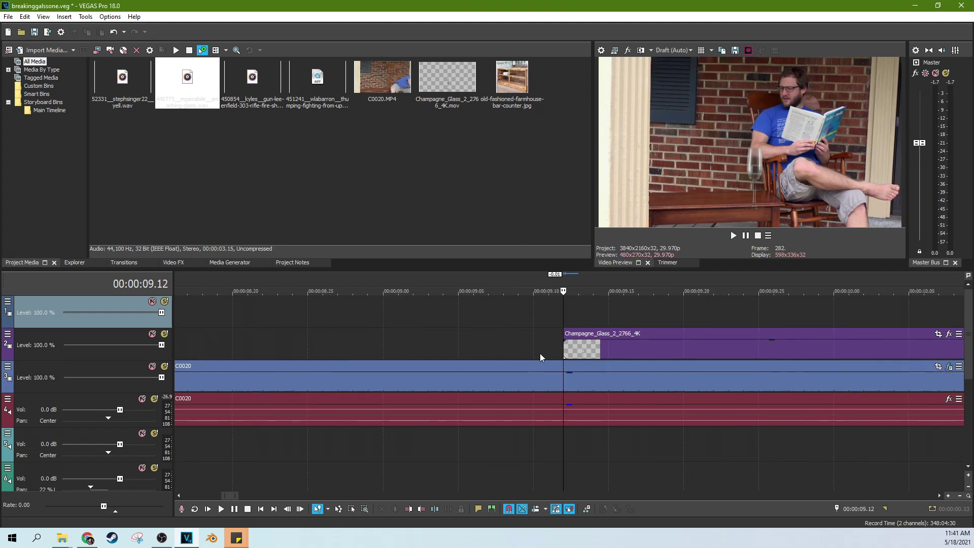
{"action": "left_click", "coordinate": [535, 317]}
{"action": "key", "text": "space"}
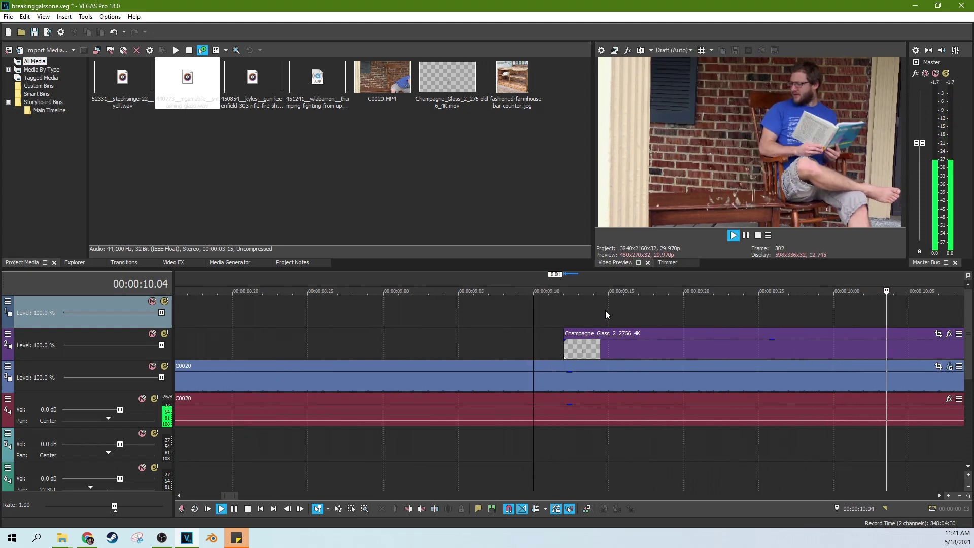
{"action": "key", "text": "space"}
{"action": "key", "text": "space"}
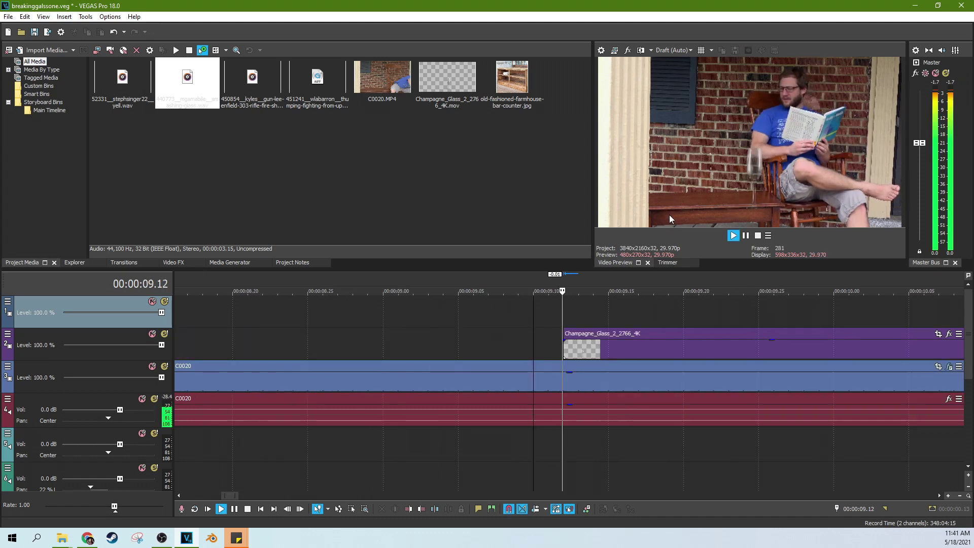
{"action": "key", "text": "space"}
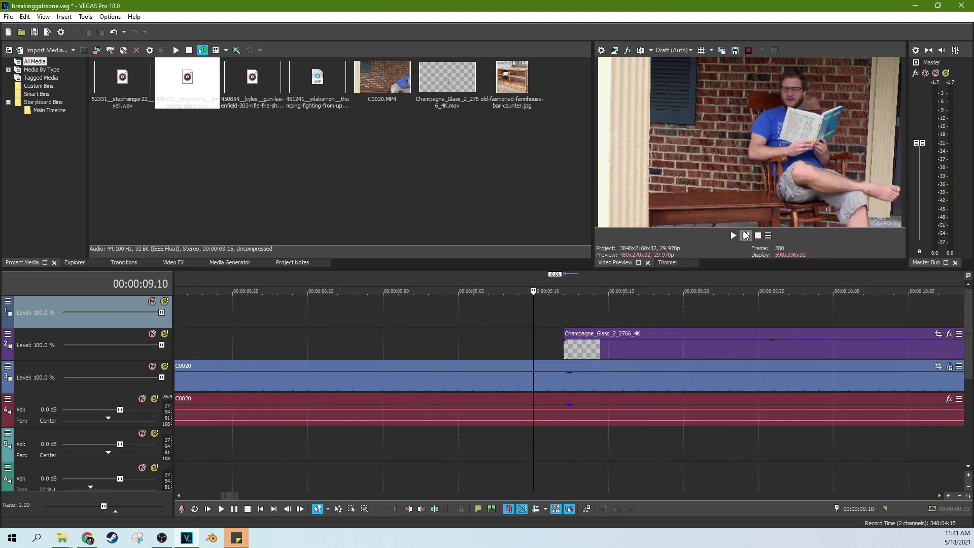
Restore Best (Full) preview quality and widen the video preview panel.
{"action": "left_click", "coordinate": [691, 51]}
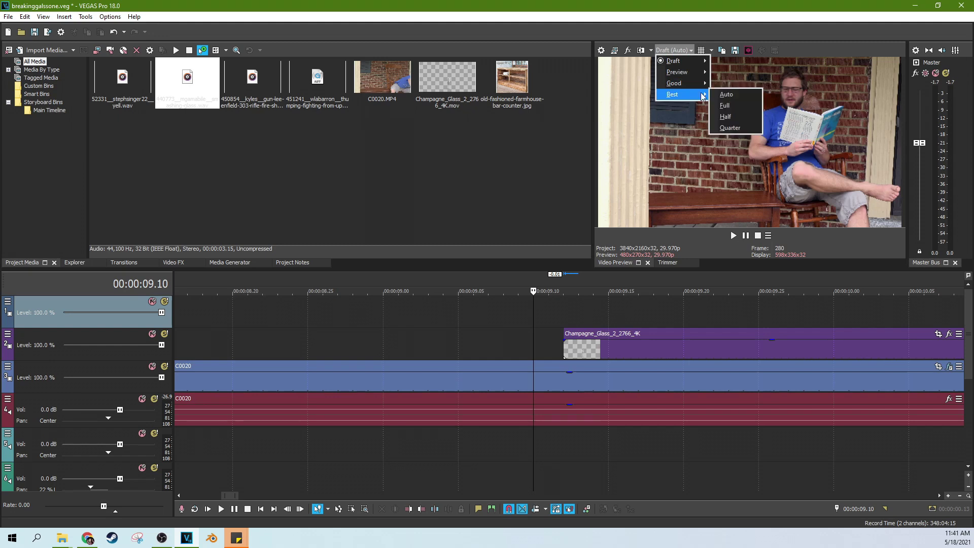
{"action": "left_click", "coordinate": [725, 105]}
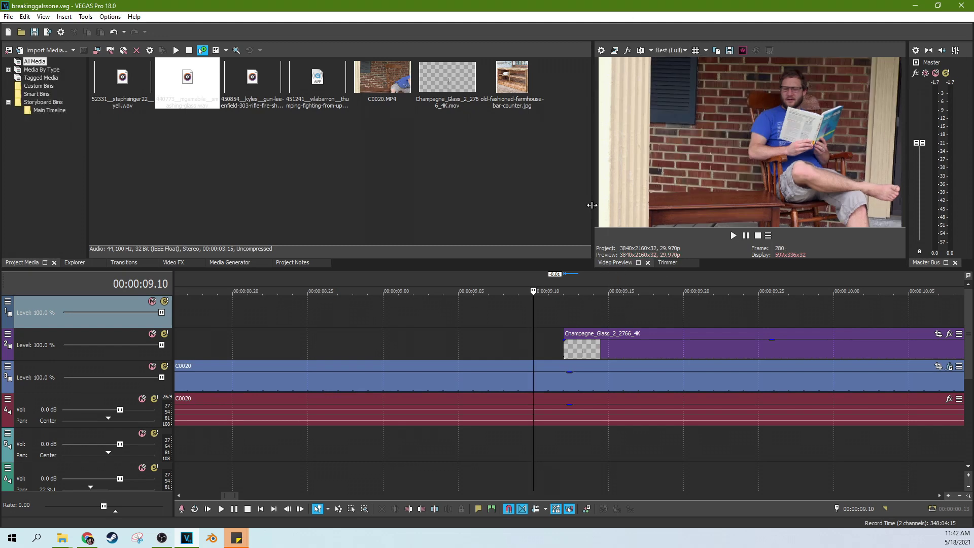
{"action": "left_click_drag", "start_coordinate": [592, 205], "coordinate": [492, 205]}
Search Video FX for 'pic' and apply Picture In Picture to the Champagne_Glass clip.
{"action": "left_click_drag", "start_coordinate": [620, 270], "coordinate": [616, 297]}
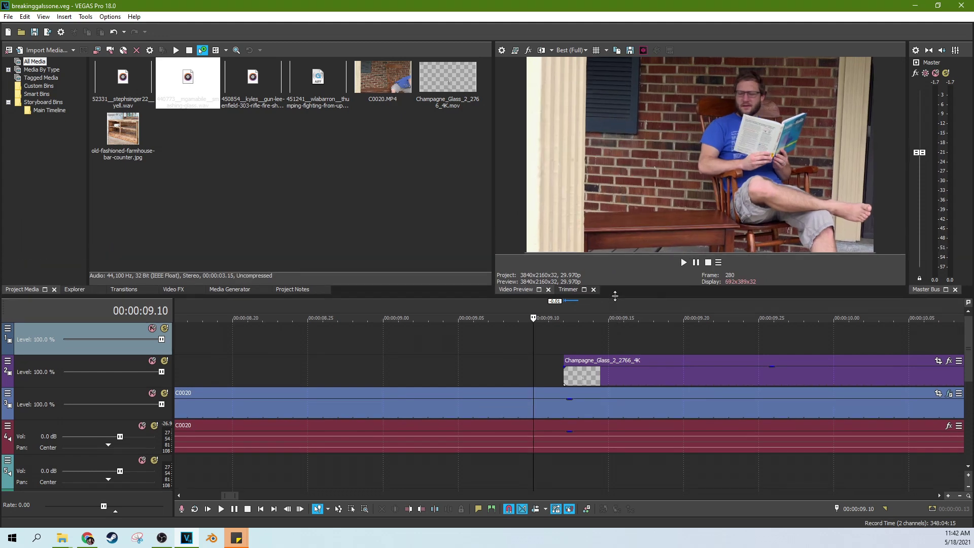
{"action": "left_click", "coordinate": [568, 371]}
{"action": "scroll", "coordinate": [613, 345], "scroll_direction": "down", "scroll_amount": 3}
{"action": "scroll", "coordinate": [613, 340], "scroll_direction": "down", "scroll_amount": 3}
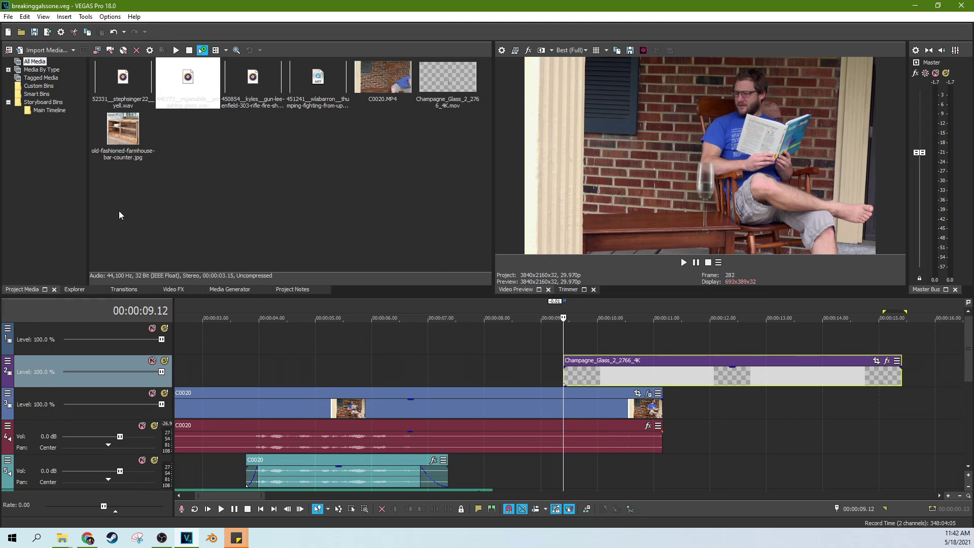
{"action": "left_click", "coordinate": [177, 289]}
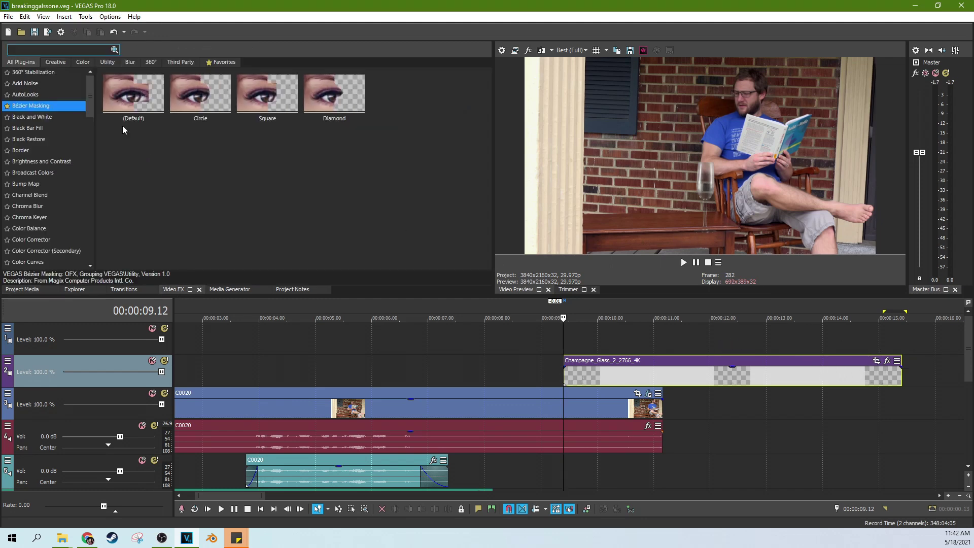
{"action": "left_click", "coordinate": [57, 51]}
{"action": "type", "text": "pic"}
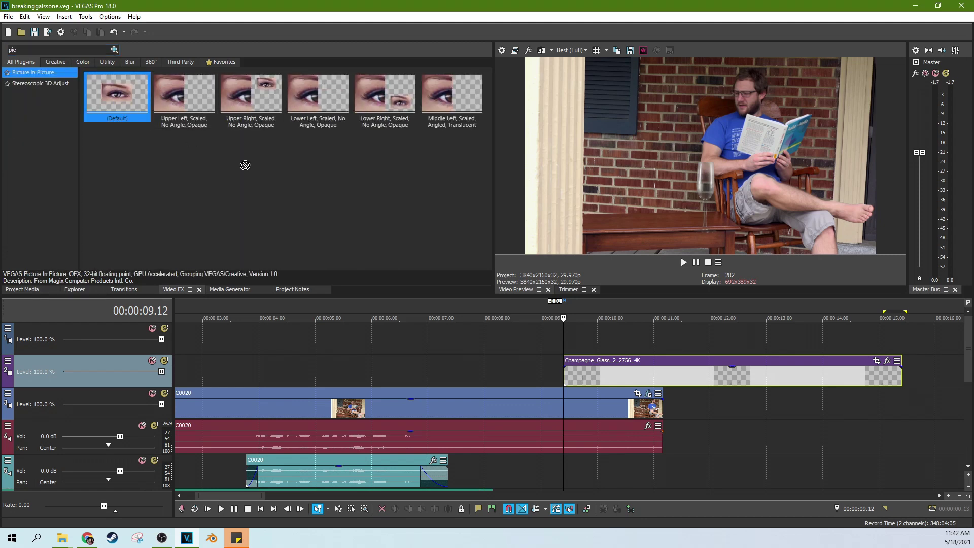
{"action": "left_click_drag", "start_coordinate": [245, 166], "coordinate": [589, 376]}
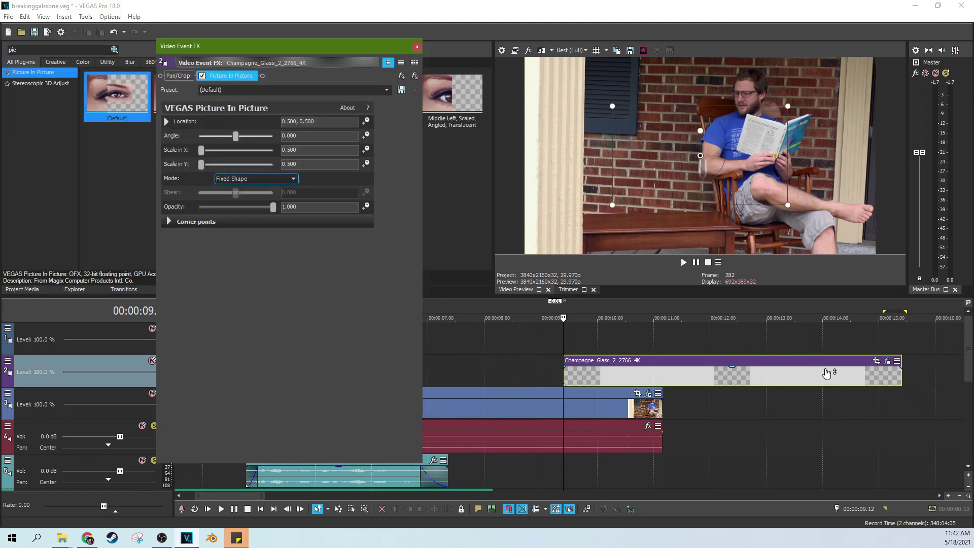
Place the glass on the porch table at 0.415, 0.359 and preview the composite.
{"action": "left_click", "coordinate": [877, 361]}
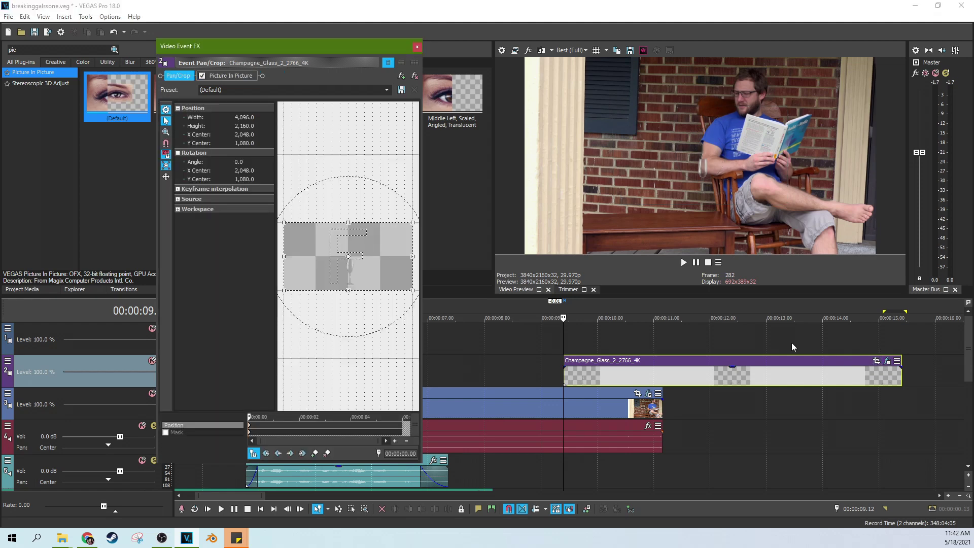
{"action": "left_click", "coordinate": [417, 47]}
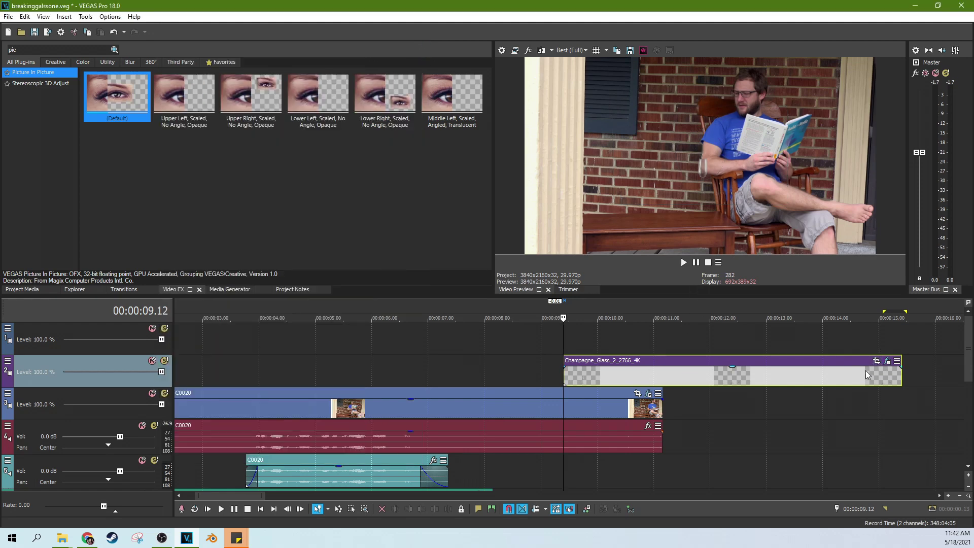
{"action": "left_click", "coordinate": [887, 361]}
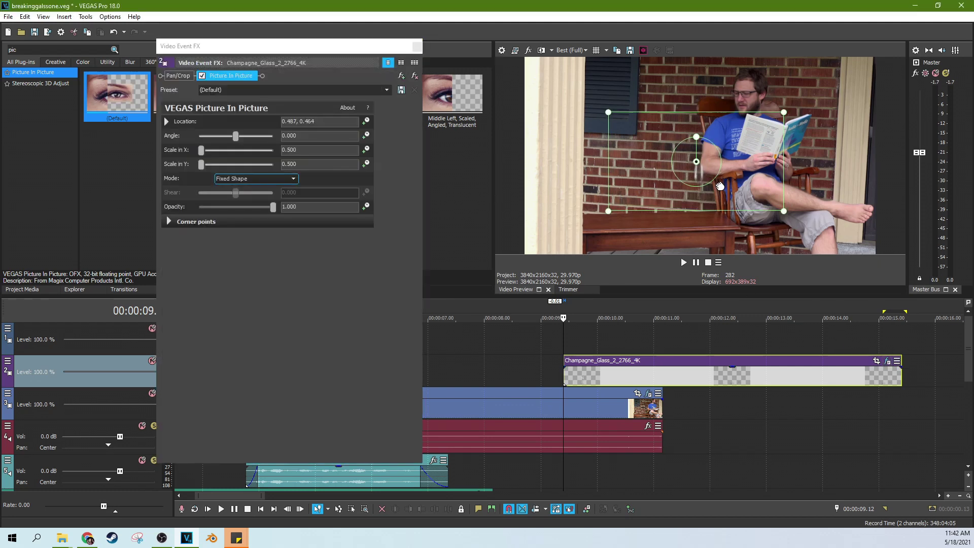
{"action": "left_click_drag", "start_coordinate": [720, 186], "coordinate": [695, 207]}
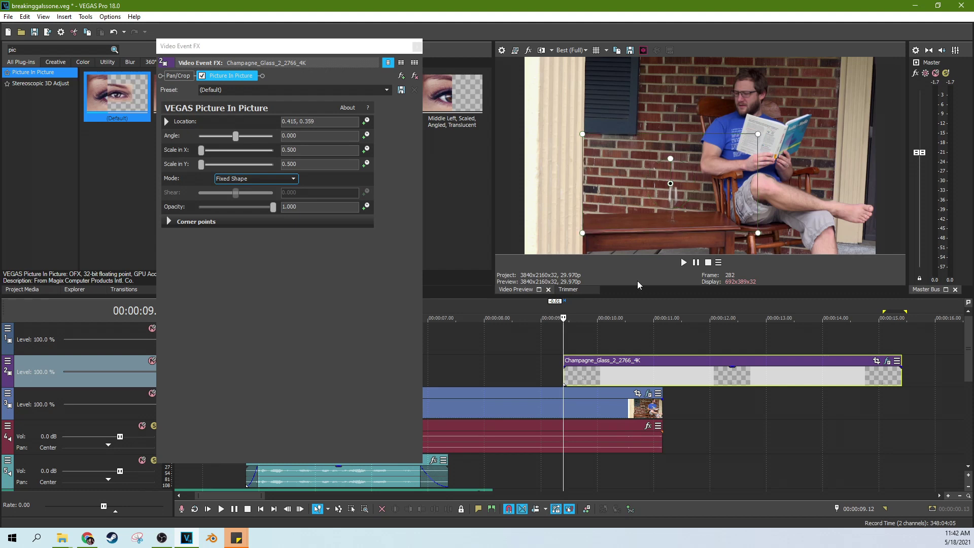
{"action": "left_click", "coordinate": [554, 328]}
{"action": "key", "text": "space"}
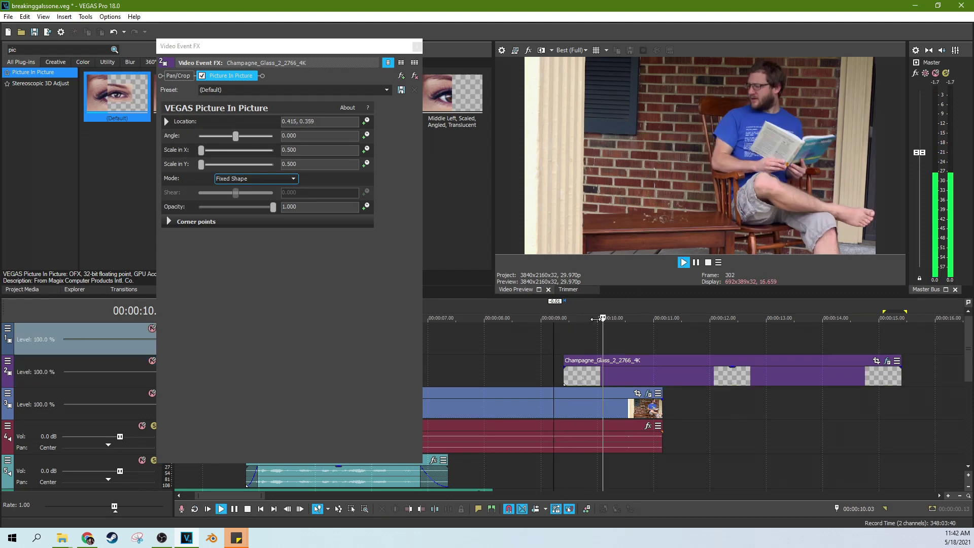
{"action": "key", "text": "space"}
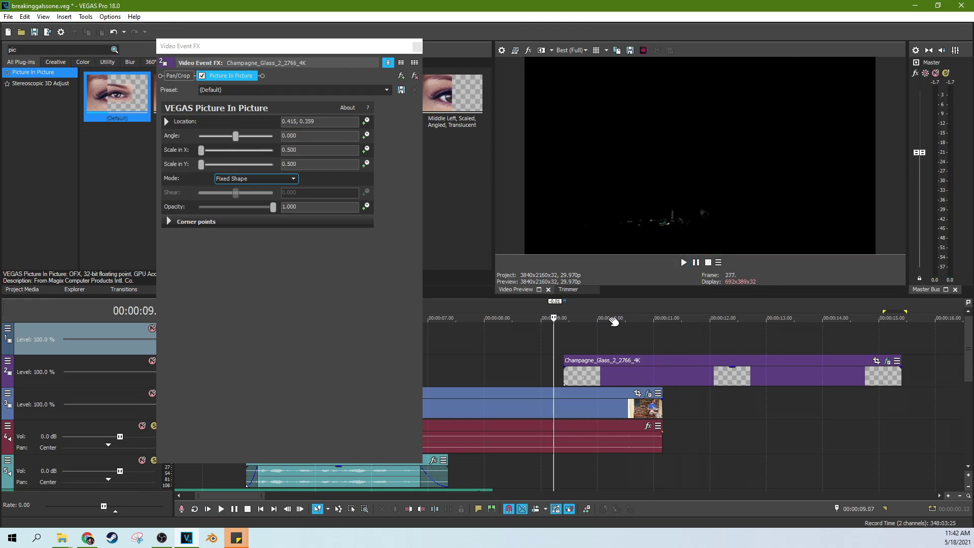
{"action": "left_click_drag", "start_coordinate": [570, 331], "coordinate": [562, 333]}
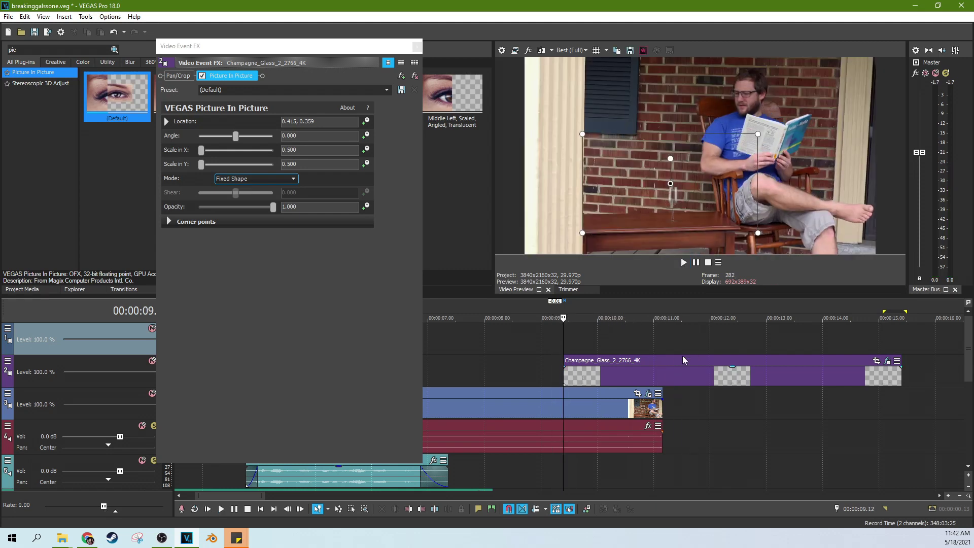
Scale the glass to 0.531 at location 0.419, 0.379 and scrub the preview to check it.
{"action": "left_click_drag", "start_coordinate": [758, 134], "coordinate": [748, 150]}
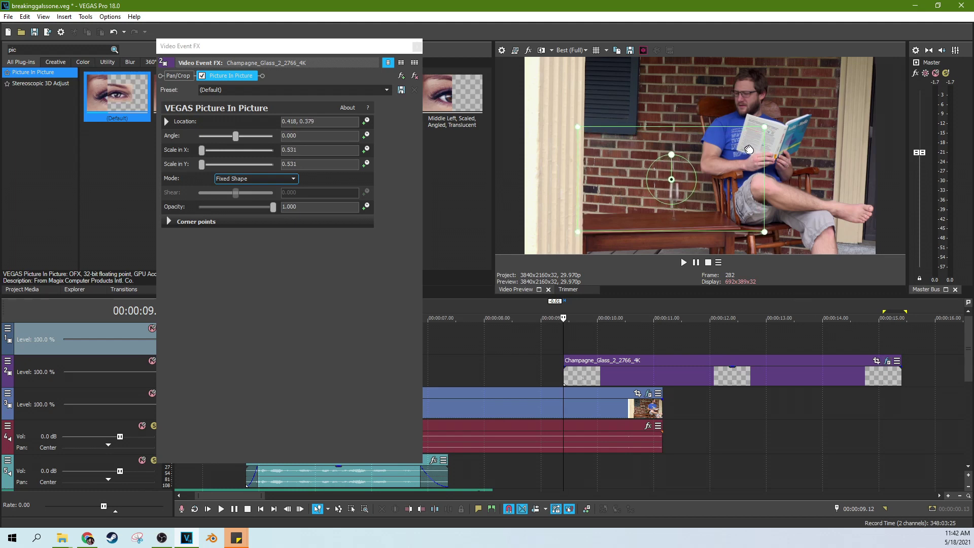
{"action": "left_click_drag", "start_coordinate": [564, 319], "coordinate": [693, 232]}
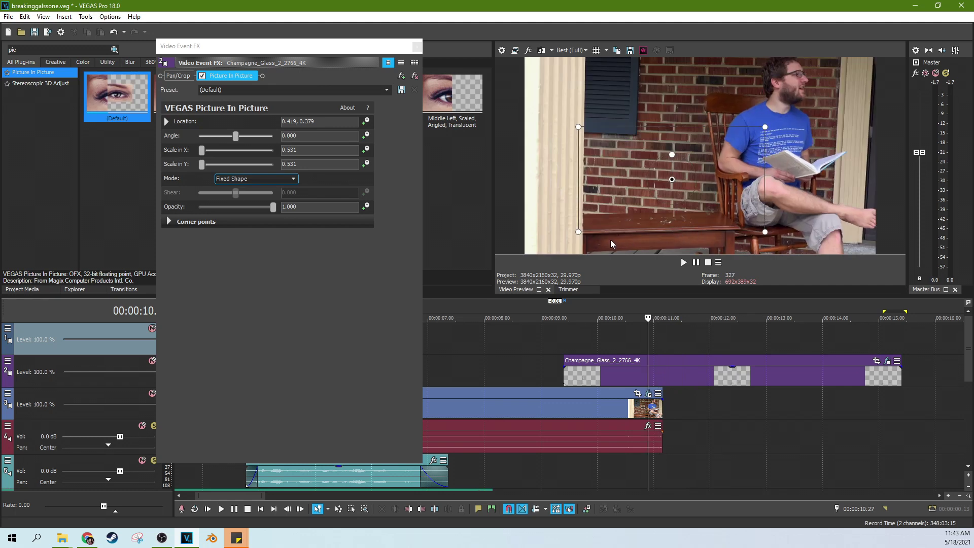
{"action": "left_click_drag", "start_coordinate": [610, 239], "coordinate": [629, 231]}
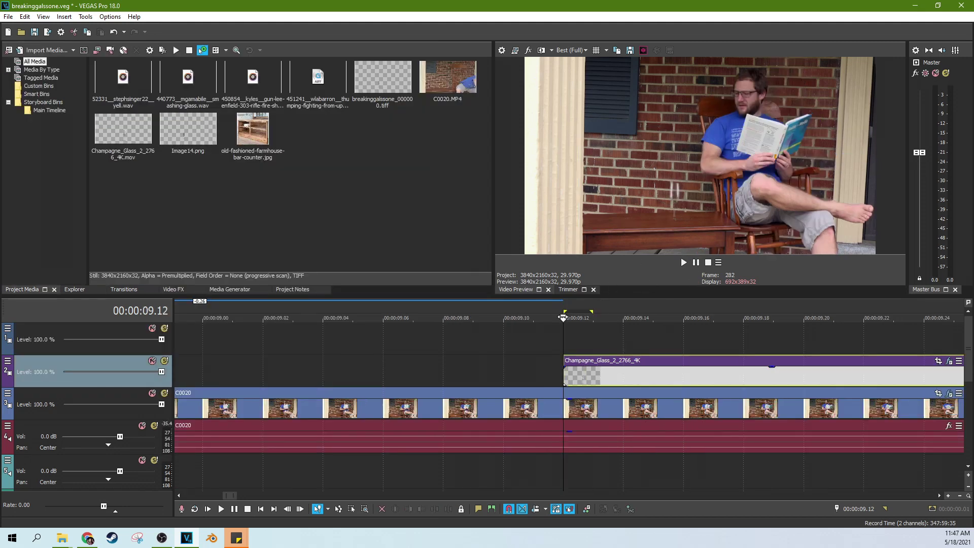
Zoom the timeline, then open and dismiss Save Snapshot to File with PNG format.
{"action": "scroll", "coordinate": [525, 366], "scroll_direction": "down", "scroll_amount": 3}
{"action": "scroll", "coordinate": [580, 372], "scroll_direction": "up", "scroll_amount": 3}
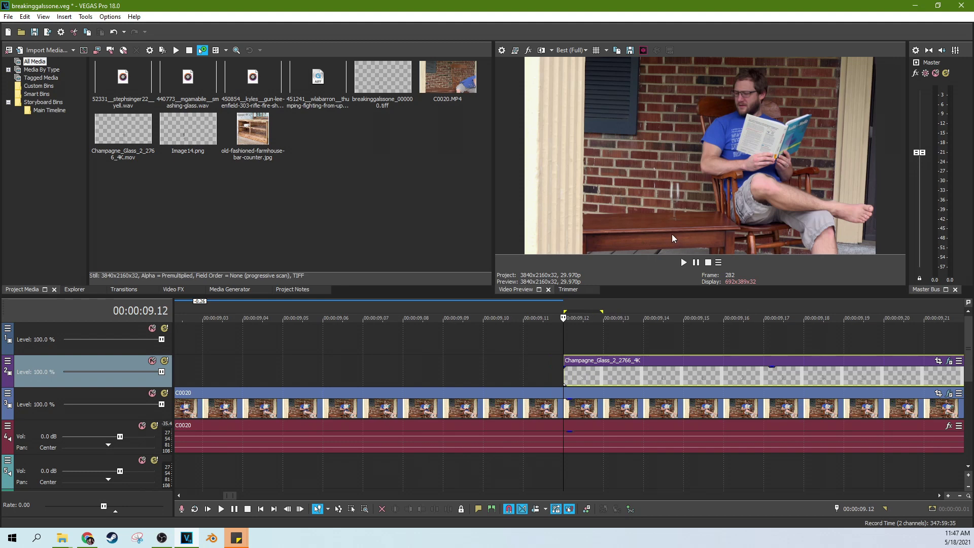
{"action": "scroll", "coordinate": [665, 370], "scroll_direction": "up", "scroll_amount": 2}
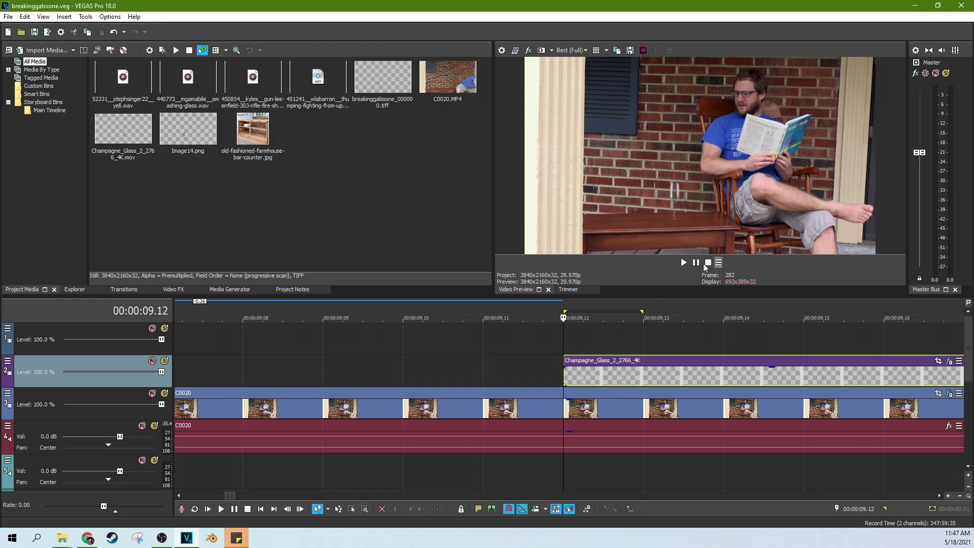
{"action": "left_click", "coordinate": [631, 51]}
{"action": "left_click", "coordinate": [565, 322]}
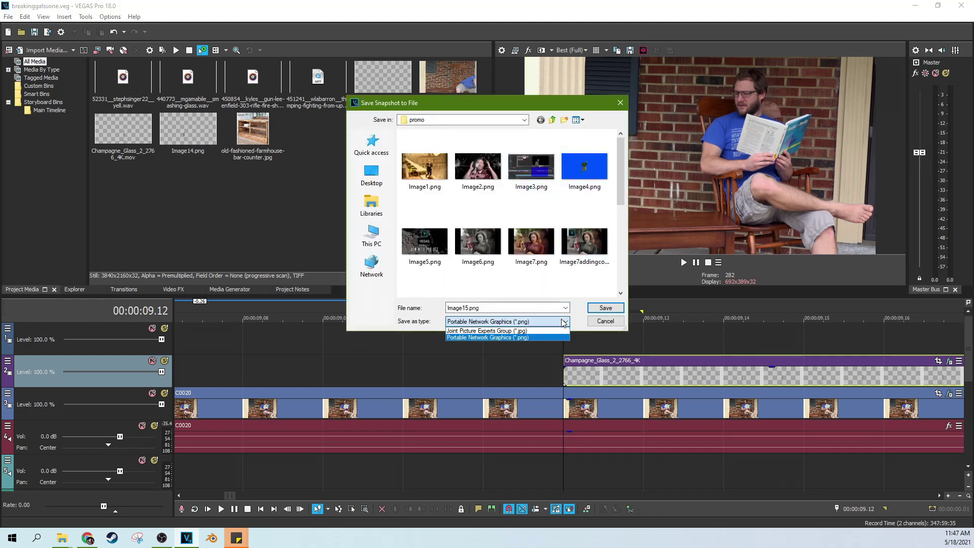
{"action": "left_click", "coordinate": [553, 338]}
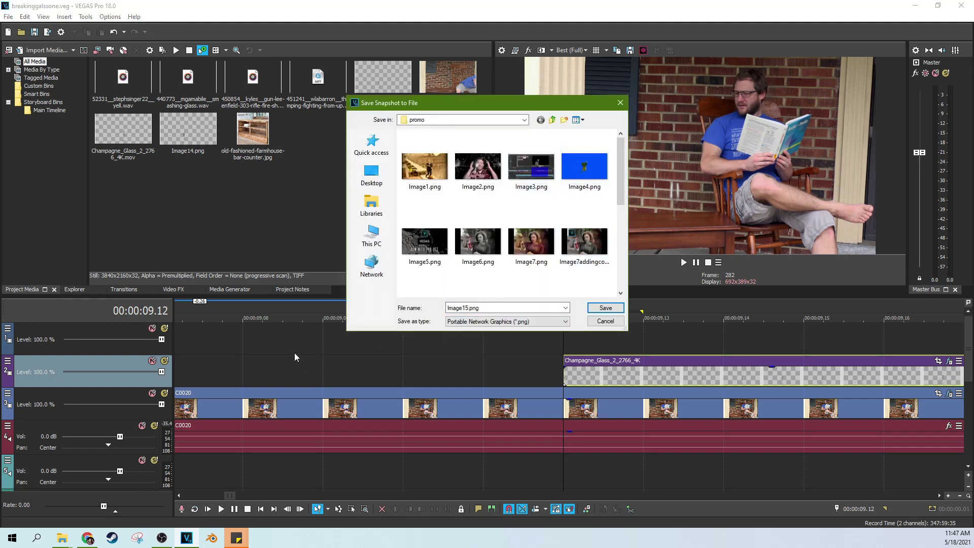
{"action": "left_click", "coordinate": [620, 102]}
Solo the champagne glass track, retry and dismiss the snapshot, and step to 09.13.
{"action": "left_click", "coordinate": [164, 361]}
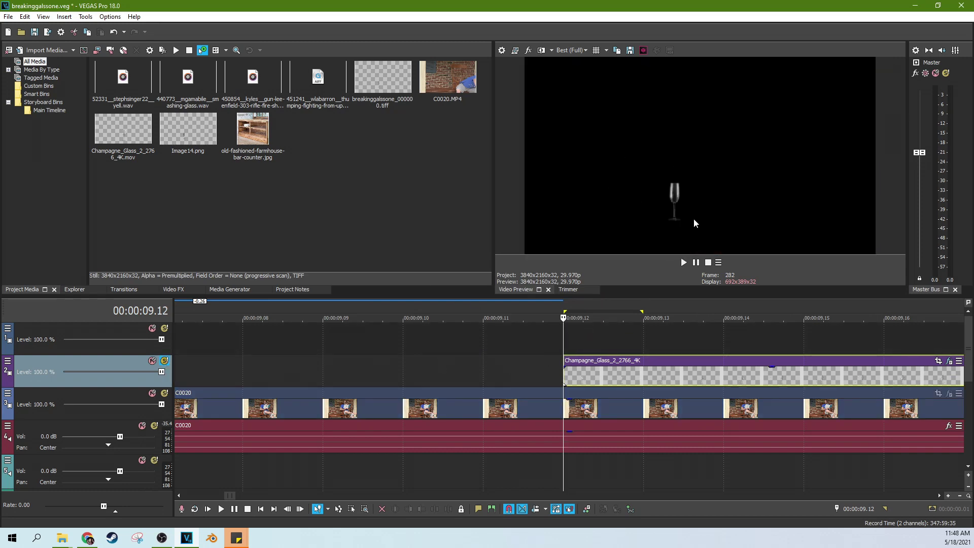
{"action": "left_click", "coordinate": [631, 50]}
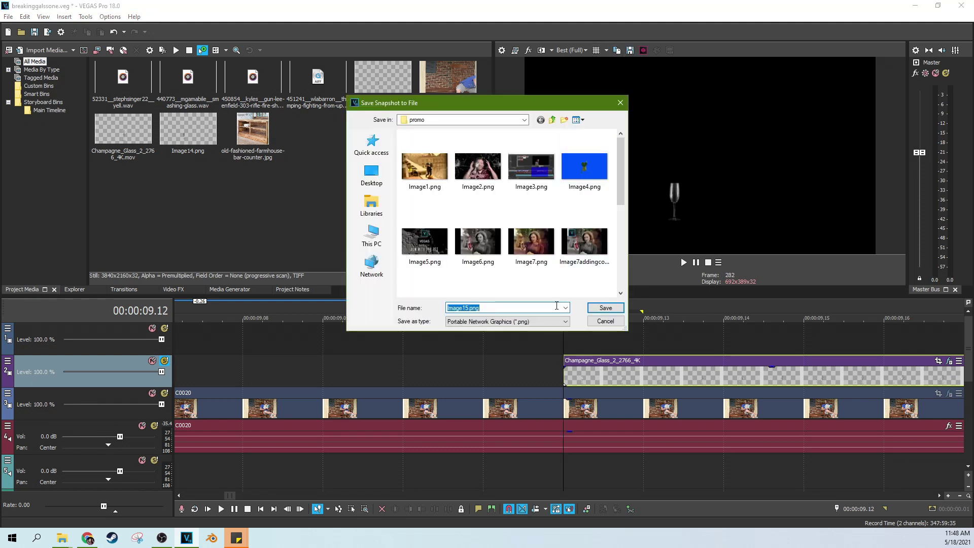
{"action": "left_click", "coordinate": [566, 322]}
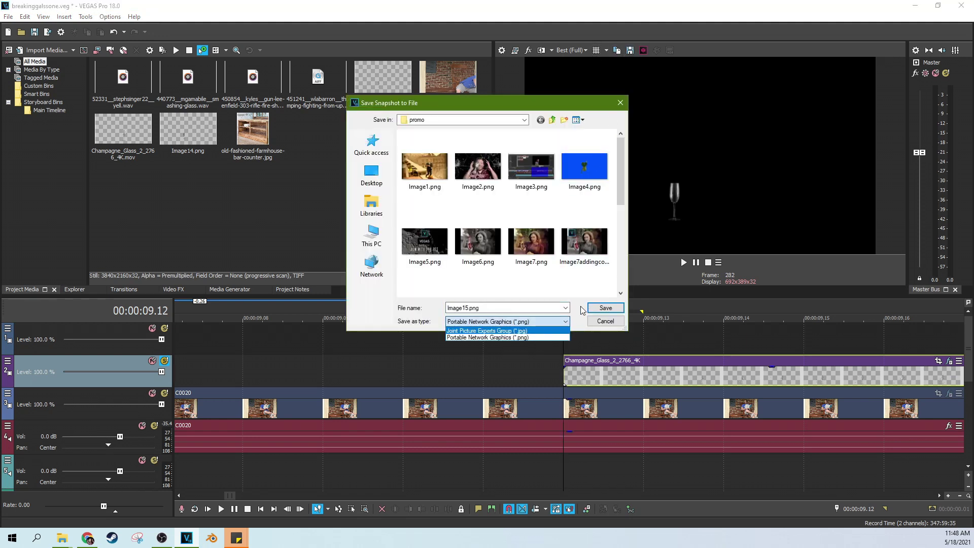
{"action": "left_click", "coordinate": [582, 315]}
{"action": "left_click", "coordinate": [620, 103]}
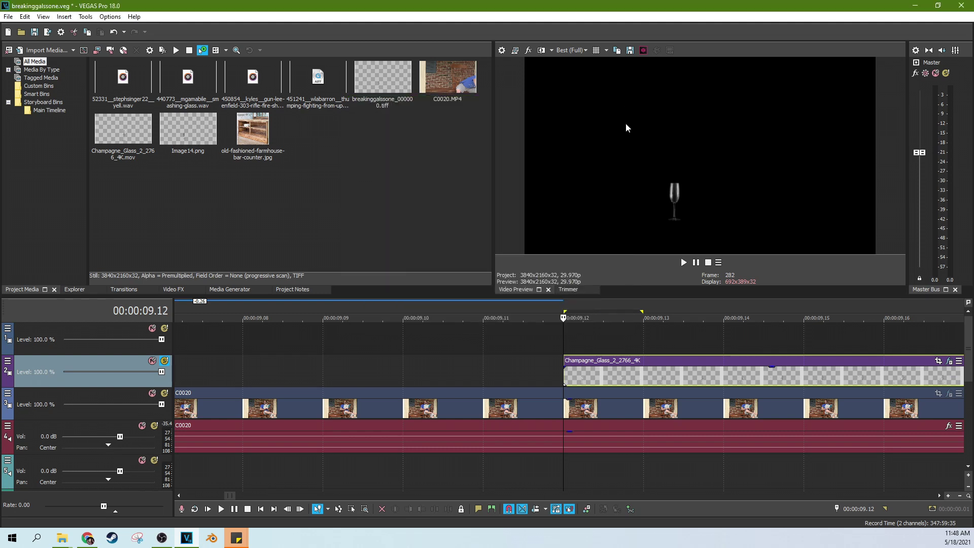
{"action": "left_click", "coordinate": [645, 313]}
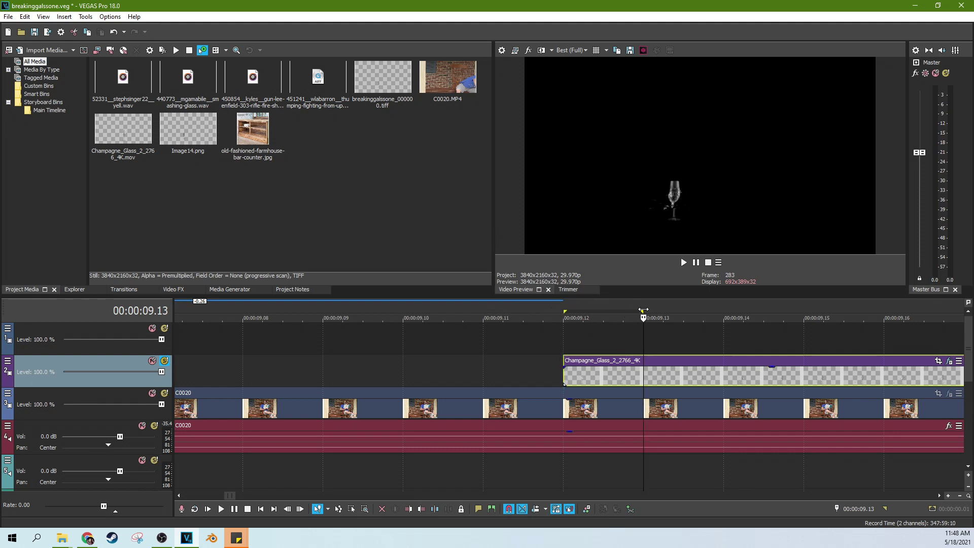
Render the glass frame at 09.12 as a TIFF image using the TIFF image sequence template.
{"action": "left_click", "coordinate": [570, 339]}
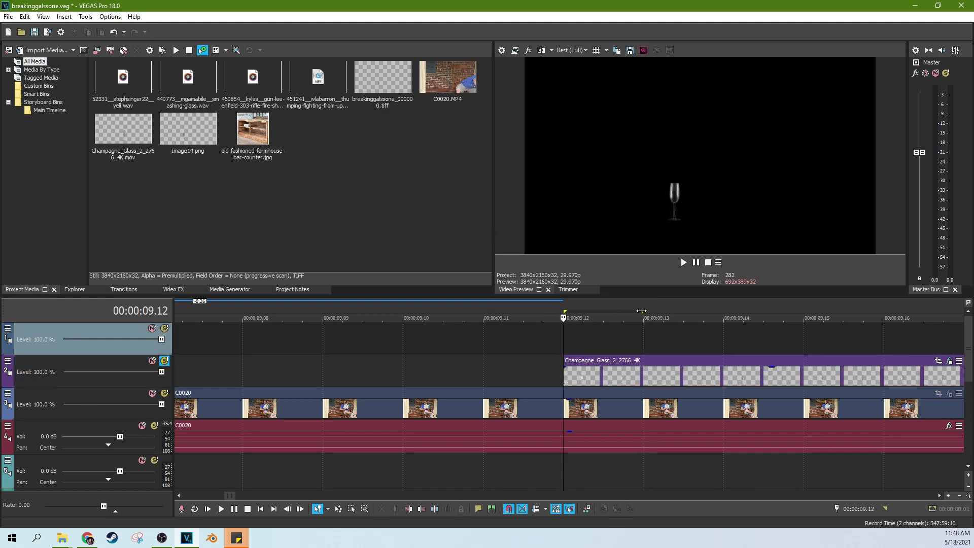
{"action": "left_click", "coordinate": [8, 16]}
{"action": "left_click", "coordinate": [27, 105]}
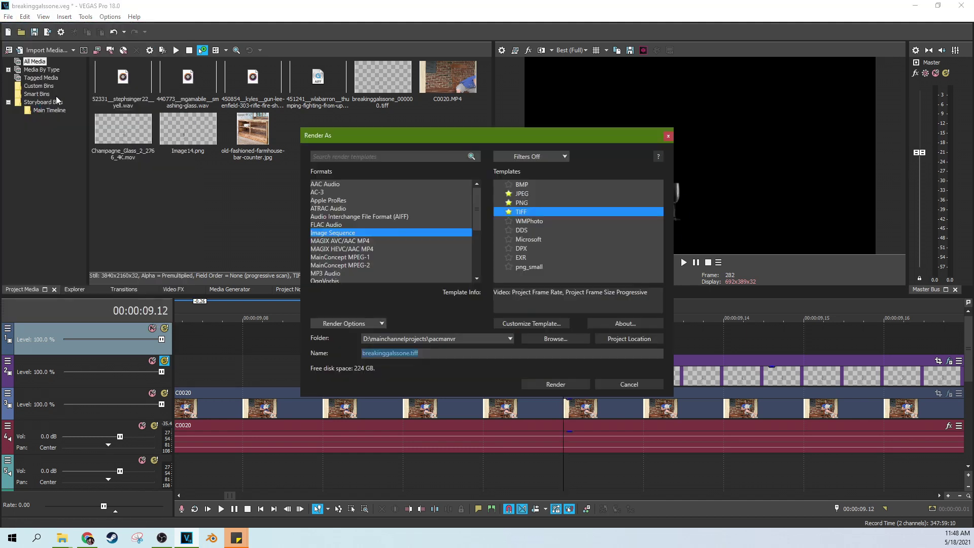
{"action": "left_click", "coordinate": [526, 213]}
{"action": "left_click", "coordinate": [668, 136]}
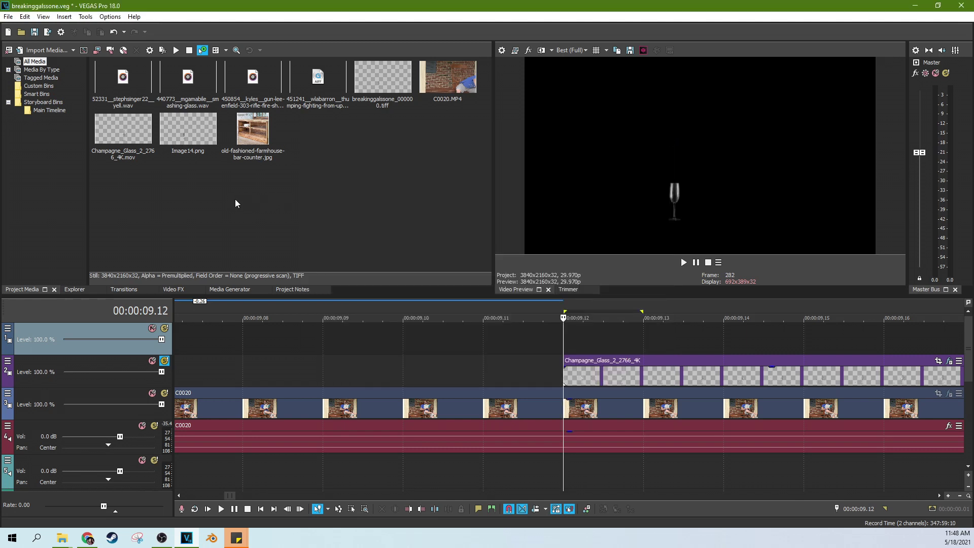
{"action": "left_click", "coordinate": [157, 155]}
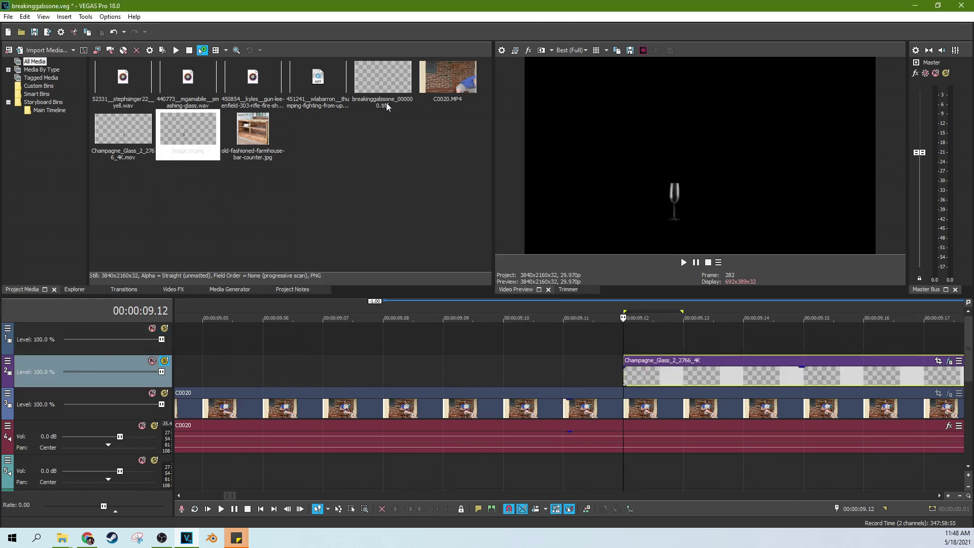
Place the rendered breakinggalssone TIFF frame on track 1 and shift it 1.02 s earlier.
{"action": "left_click_drag", "start_coordinate": [386, 103], "coordinate": [401, 320]}
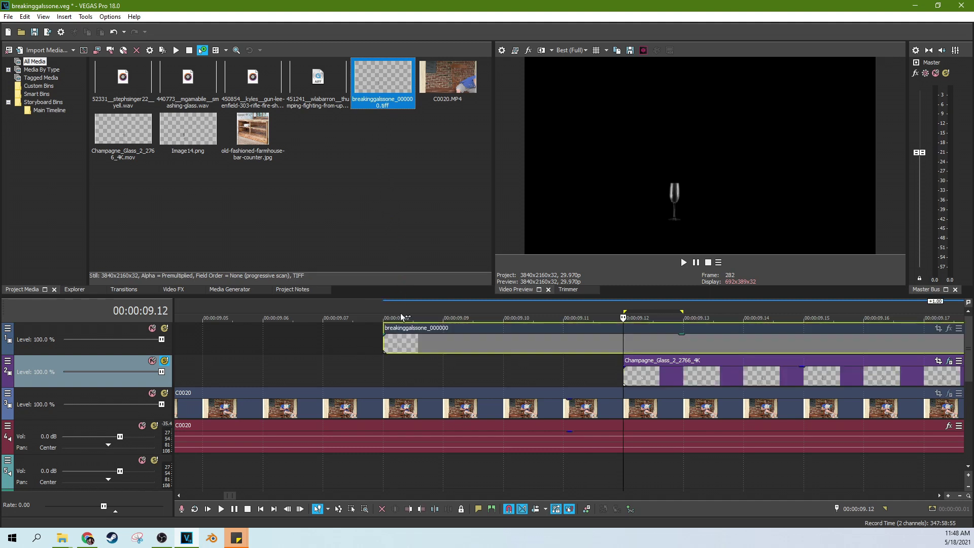
{"action": "left_click", "coordinate": [443, 343]}
{"action": "scroll", "coordinate": [486, 343], "scroll_direction": "down", "scroll_amount": 3}
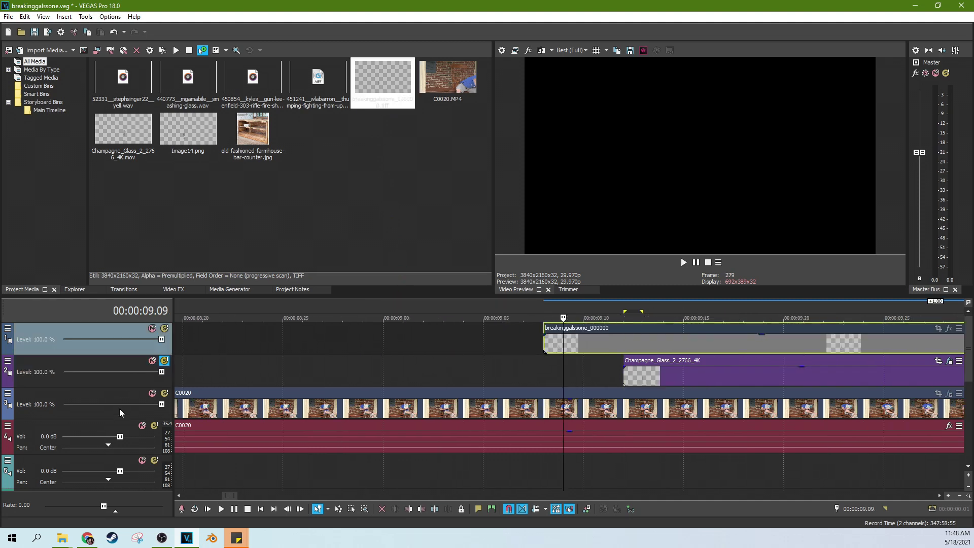
{"action": "key", "text": "Down"}
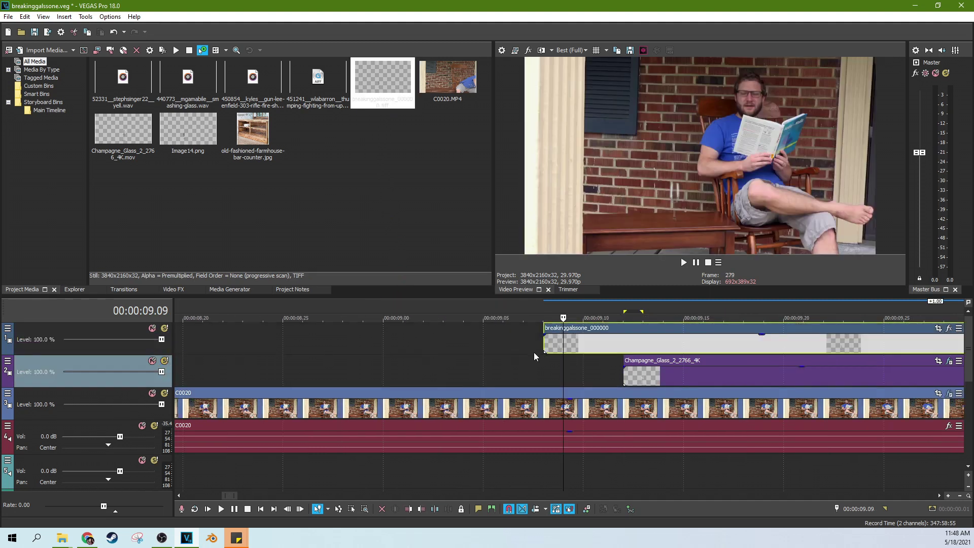
{"action": "left_click_drag", "start_coordinate": [585, 347], "coordinate": [474, 345]}
{"action": "mouse_move", "coordinate": [615, 350]}
{"action": "left_mouse_down"}
{"action": "mouse_move", "coordinate": [584, 349]}
{"action": "mouse_move", "coordinate": [611, 351]}
{"action": "left_mouse_up"}
{"action": "key", "text": "Left"}
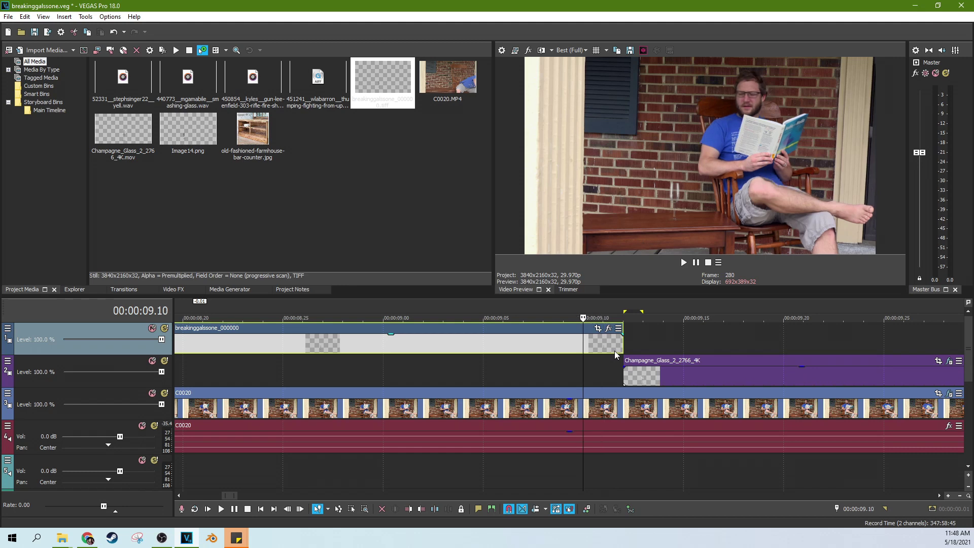
{"action": "scroll", "coordinate": [603, 349], "scroll_direction": "down", "scroll_amount": 3}
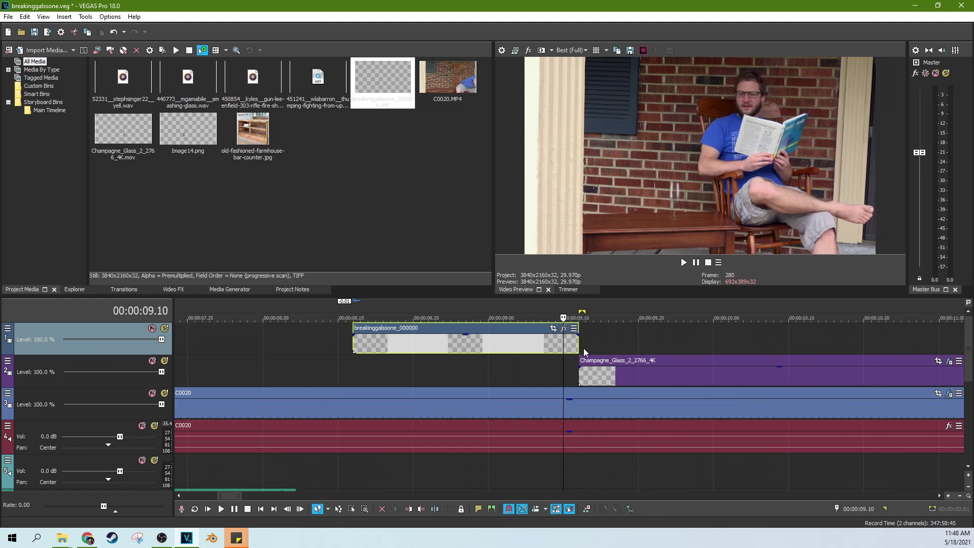
{"action": "left_click_drag", "start_coordinate": [584, 349], "coordinate": [342, 300]}
Try Image14 after the clip on track 1, delete it, then drag the glass-break clip toward track 2.
{"action": "left_click_drag", "start_coordinate": [187, 133], "coordinate": [379, 331]}
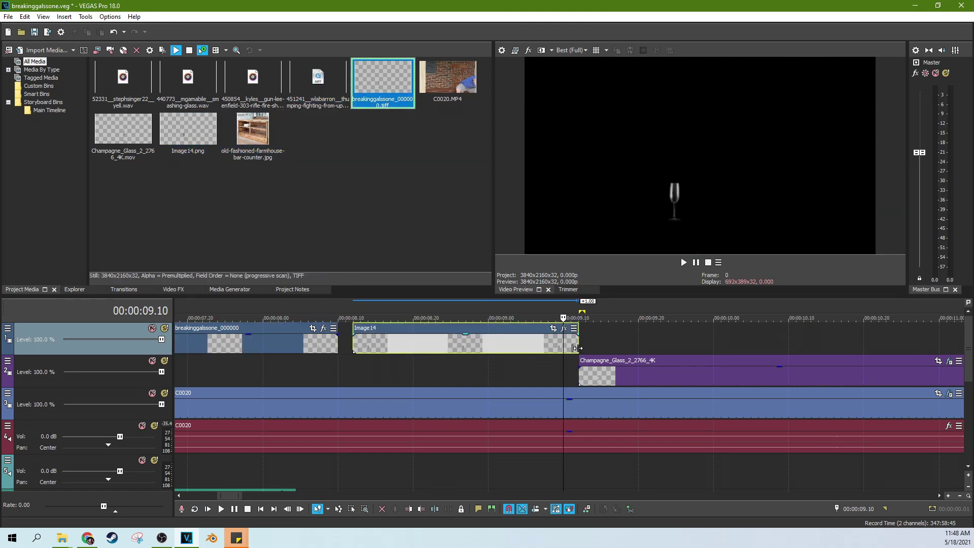
{"action": "left_click", "coordinate": [557, 360]}
{"action": "left_click", "coordinate": [569, 344]}
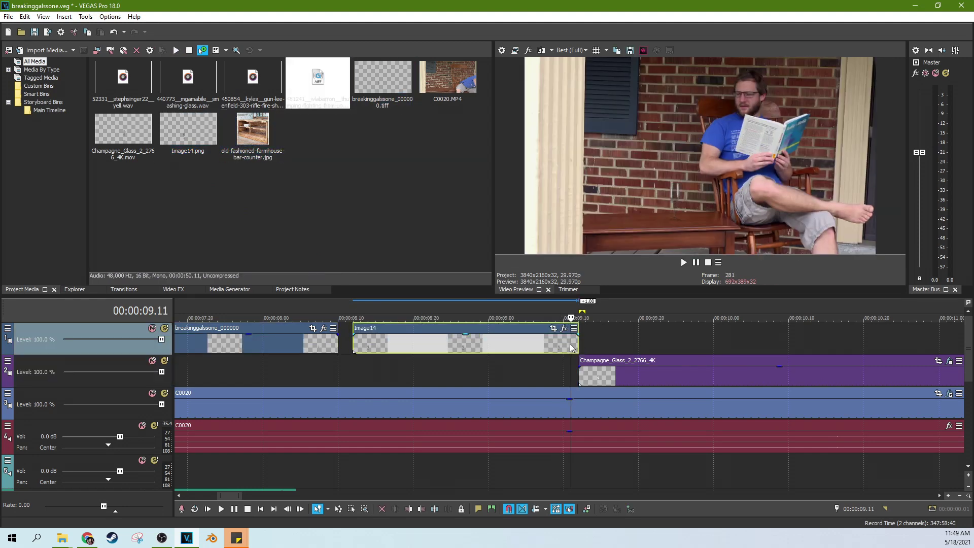
{"action": "key", "text": "Right"}
{"action": "key", "text": "Right"}
{"action": "key", "text": "Left"}
{"action": "key", "text": "Left"}
{"action": "key", "text": "Left"}
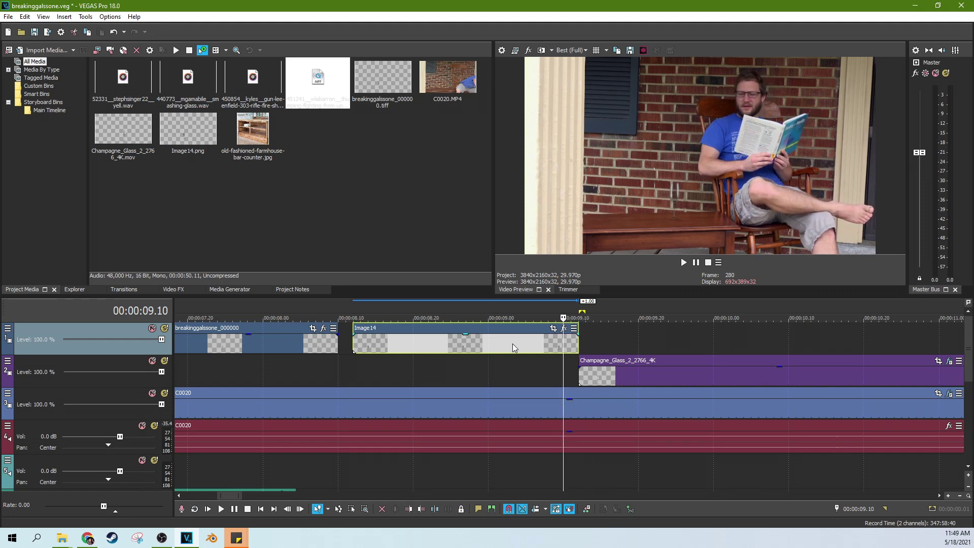
{"action": "left_click", "coordinate": [513, 343]}
{"action": "key", "text": "Delete"}
{"action": "left_click_drag", "start_coordinate": [332, 354], "coordinate": [175, 376]}
Scrub and play the glass-break clip before Champagne_Glass from about 09.08, then show the Video FX list.
{"action": "scroll", "coordinate": [468, 386], "scroll_direction": "down", "scroll_amount": 4}
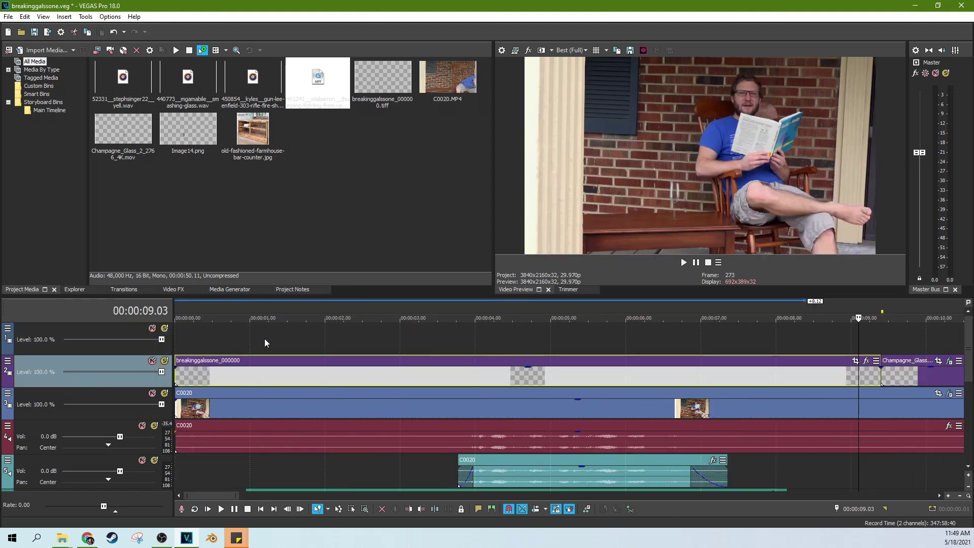
{"action": "scroll", "coordinate": [272, 347], "scroll_direction": "down", "scroll_amount": 4}
{"action": "left_click", "coordinate": [253, 342]}
{"action": "left_click", "coordinate": [224, 345]}
{"action": "left_click", "coordinate": [272, 340]}
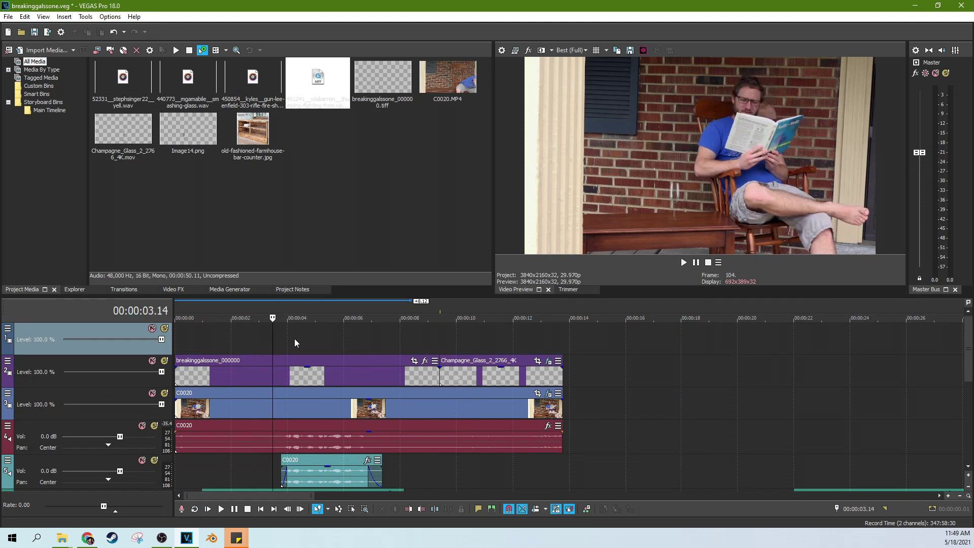
{"action": "left_click_drag", "start_coordinate": [294, 339], "coordinate": [425, 341]}
{"action": "key", "text": "space"}
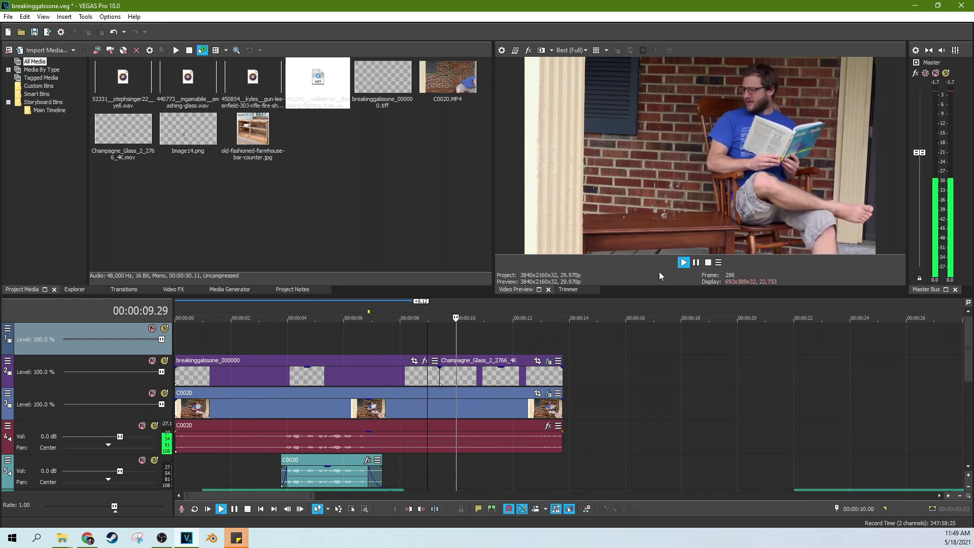
{"action": "left_click", "coordinate": [696, 263]}
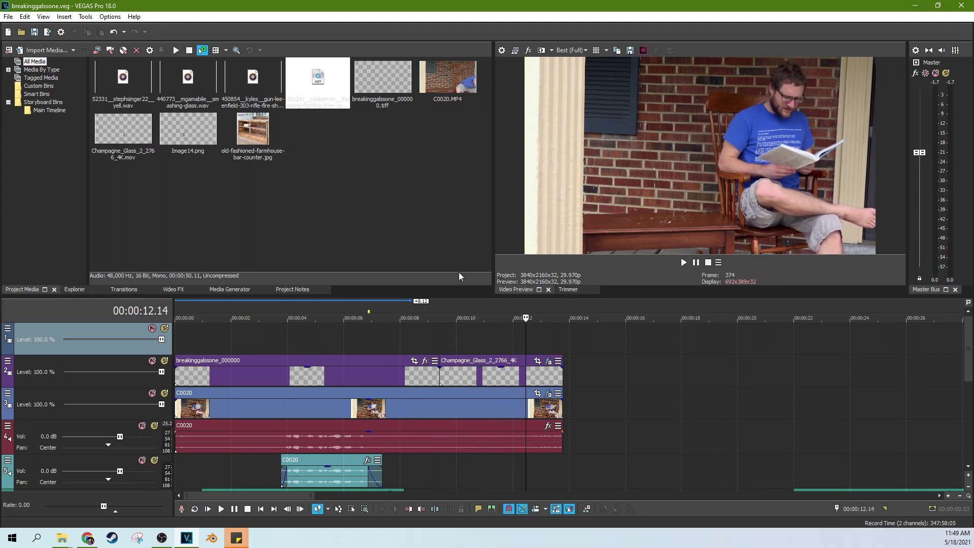
{"action": "key", "text": "Left"}
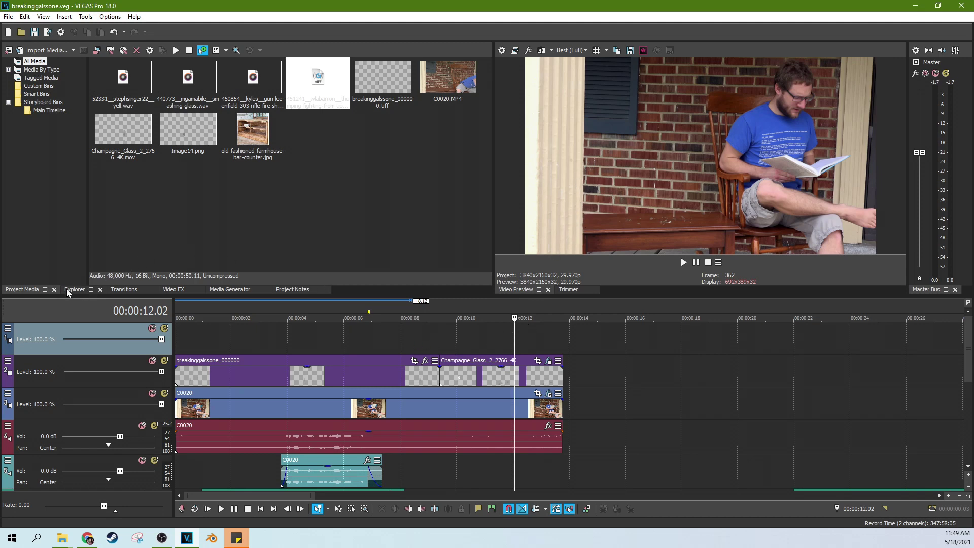
{"action": "left_click", "coordinate": [168, 288]}
Apply default Bézier Masking to Champagne_Glass and move the mask about 290 px left toward the pillar.
{"action": "key", "text": "Escape"}
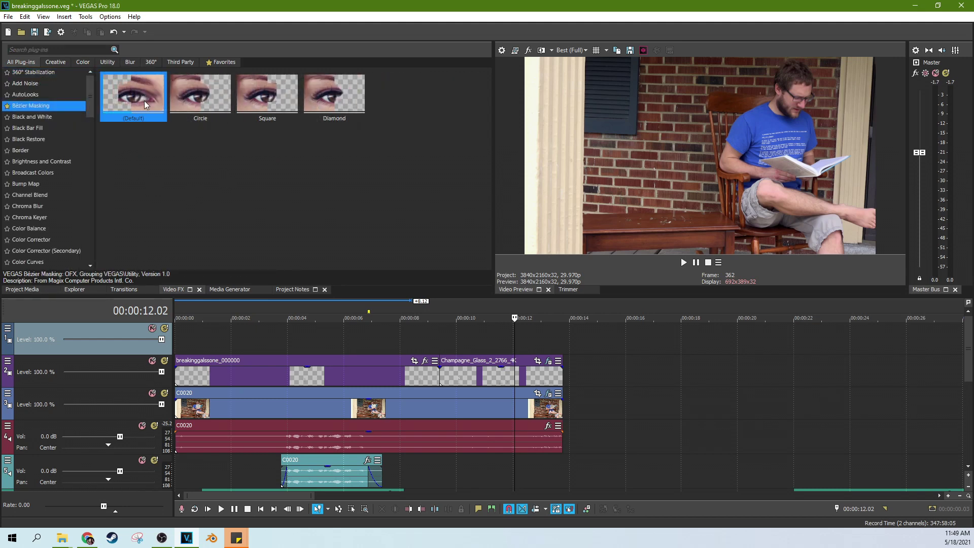
{"action": "left_click_drag", "start_coordinate": [145, 100], "coordinate": [476, 376]}
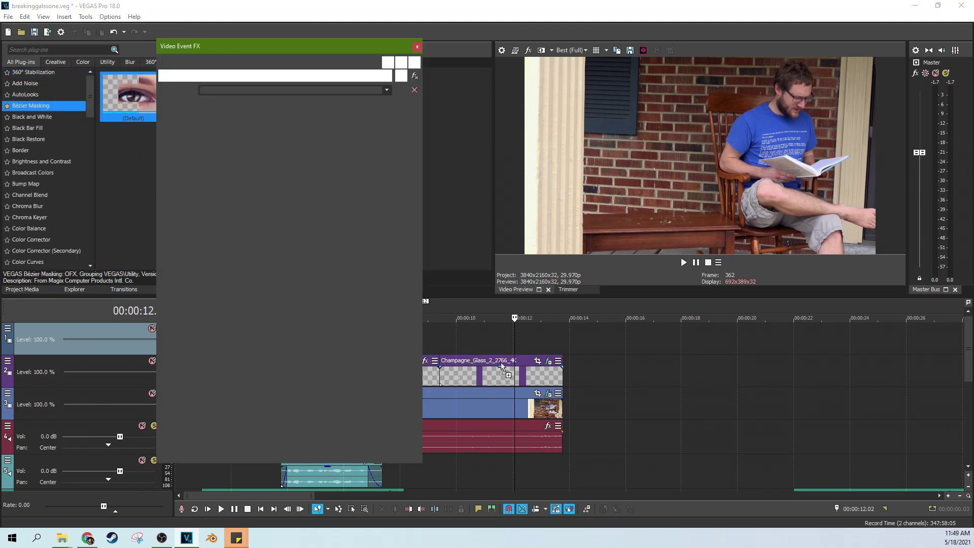
{"action": "left_click_drag", "start_coordinate": [696, 189], "coordinate": [644, 236]}
{"action": "left_click", "coordinate": [171, 122]}
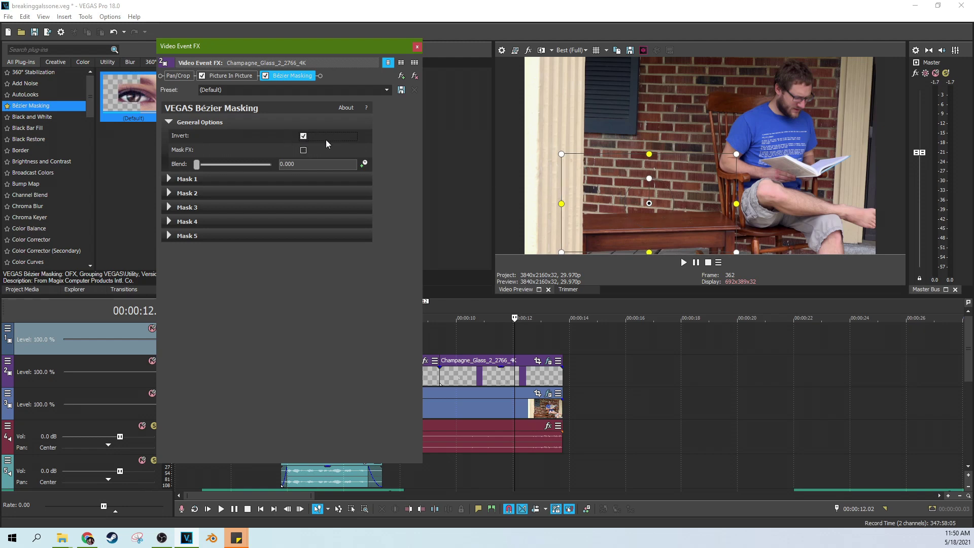
{"action": "left_click_drag", "start_coordinate": [642, 188], "coordinate": [505, 196]}
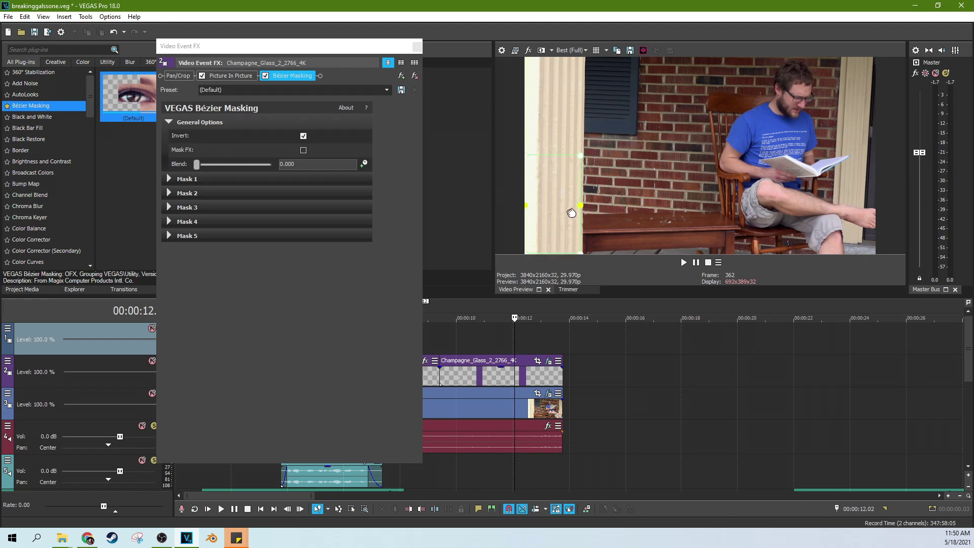
{"action": "left_click_drag", "start_coordinate": [571, 213], "coordinate": [574, 214]}
Play back the masked composite around 10 seconds and save the project.
{"action": "left_click", "coordinate": [417, 46]}
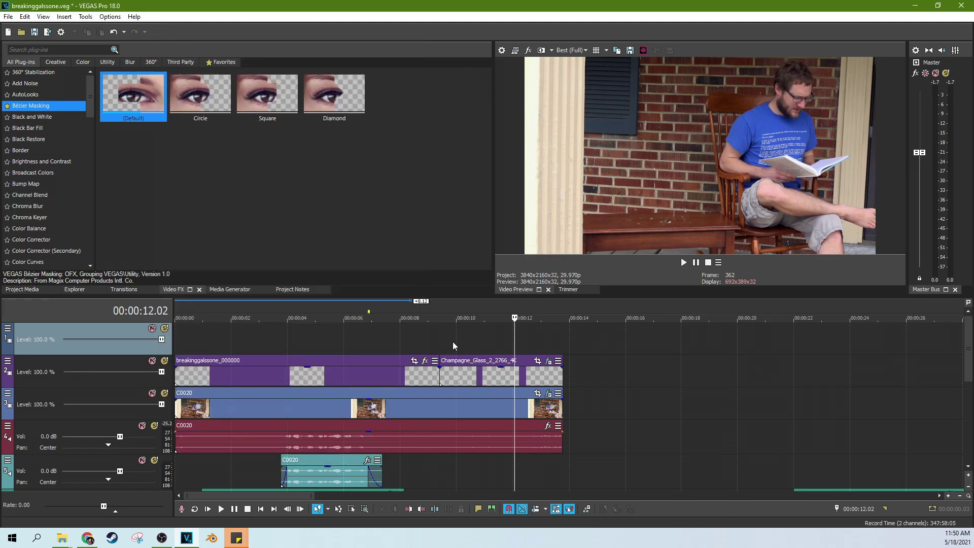
{"action": "left_click", "coordinate": [453, 342]}
{"action": "key", "text": "space"}
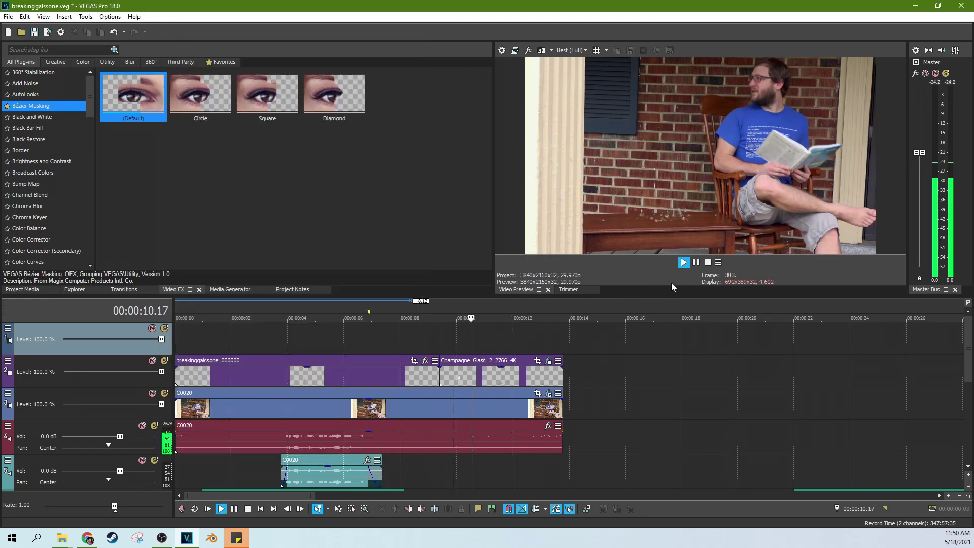
{"action": "left_click", "coordinate": [696, 262]}
{"action": "left_click", "coordinate": [501, 340]}
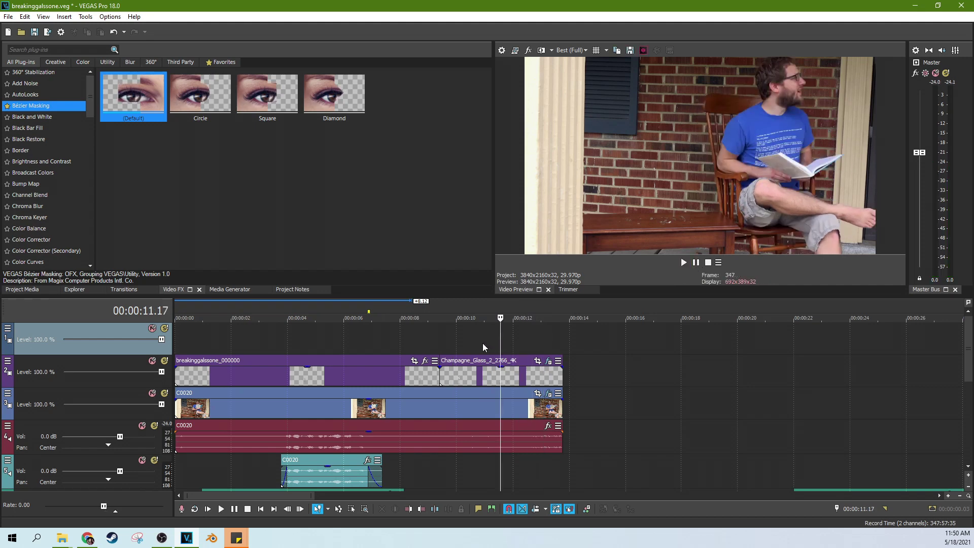
{"action": "key", "text": "ctrl+s"}
{"action": "left_click", "coordinate": [407, 342]}
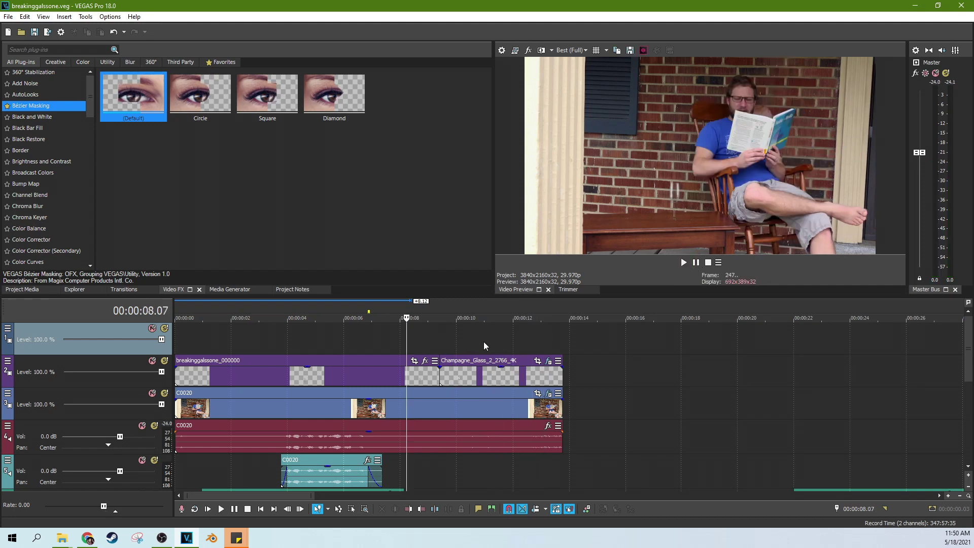
Search 'lay' and drop the Drop Shadow With Subtle Opacity preset onto the track 2 header.
{"action": "scroll", "coordinate": [484, 342], "scroll_direction": "up", "scroll_amount": 2}
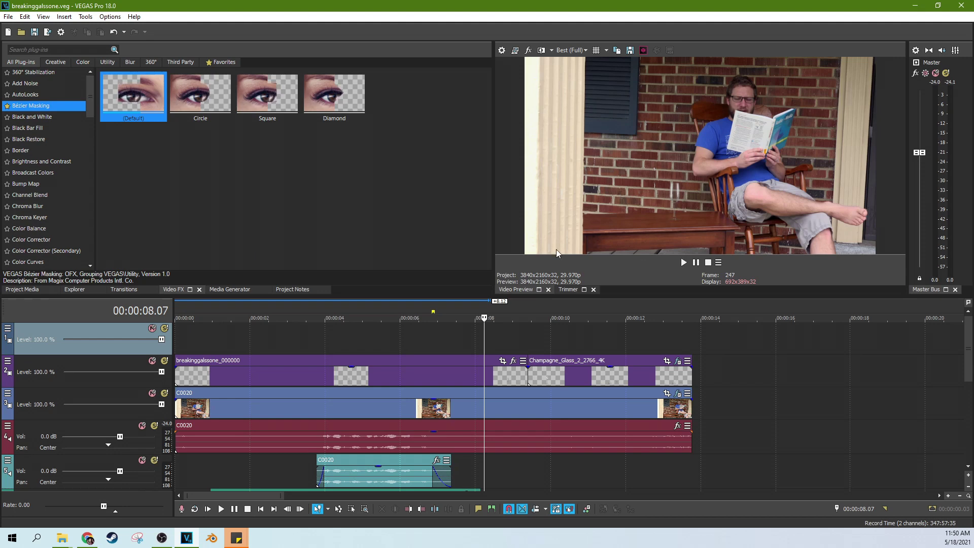
{"action": "key", "text": "space"}
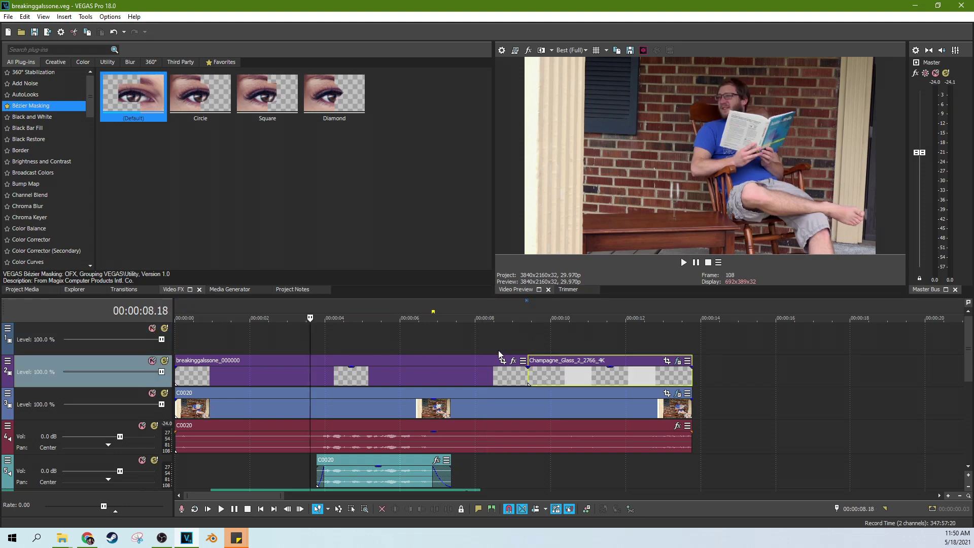
{"action": "left_click", "coordinate": [498, 350]}
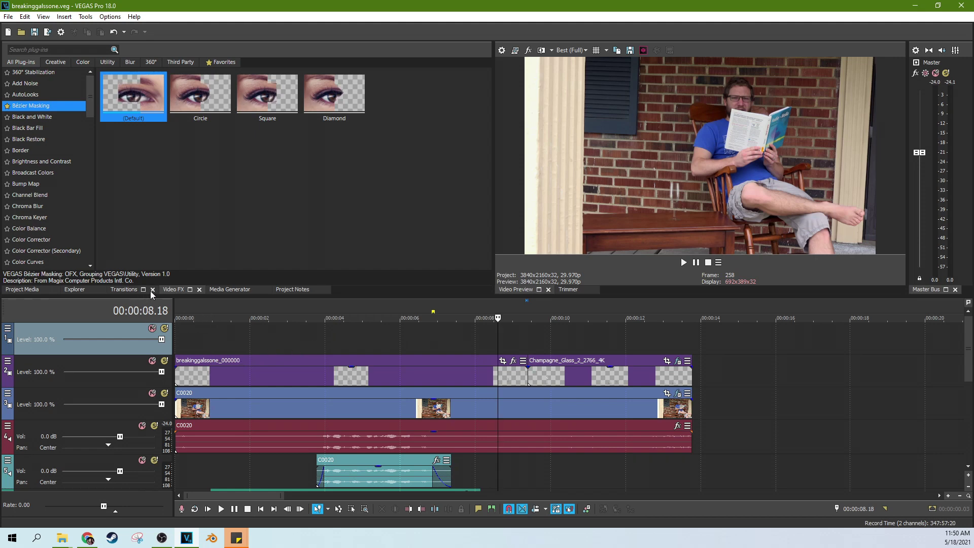
{"action": "left_click", "coordinate": [41, 50]}
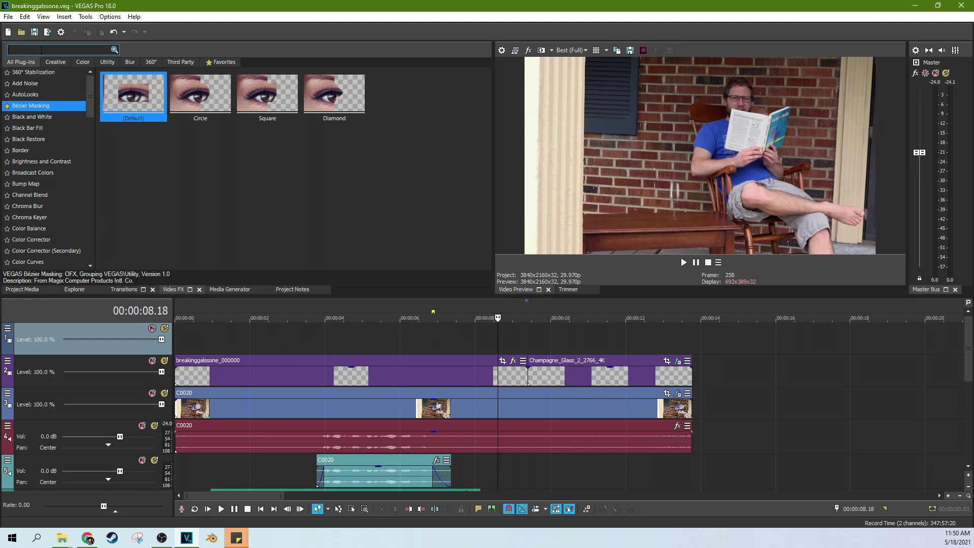
{"action": "type", "text": "lay"}
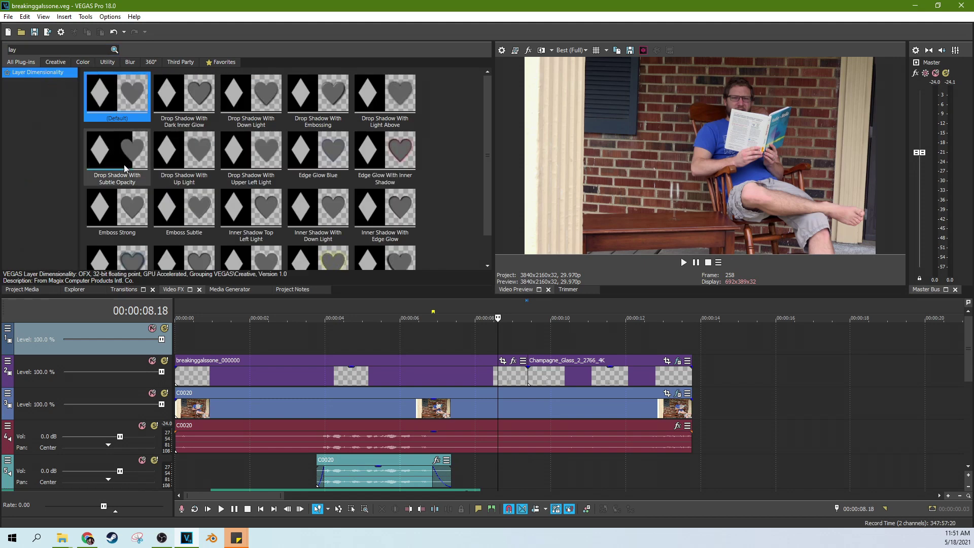
{"action": "left_click_drag", "start_coordinate": [123, 163], "coordinate": [89, 361]}
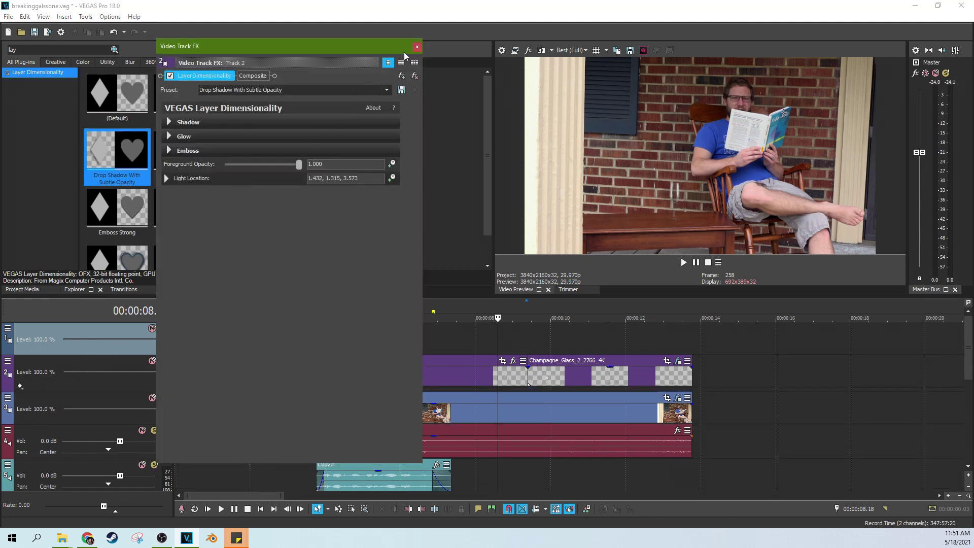
Close the track effects window and inspect the clip on track 2.
{"action": "left_click", "coordinate": [418, 47]}
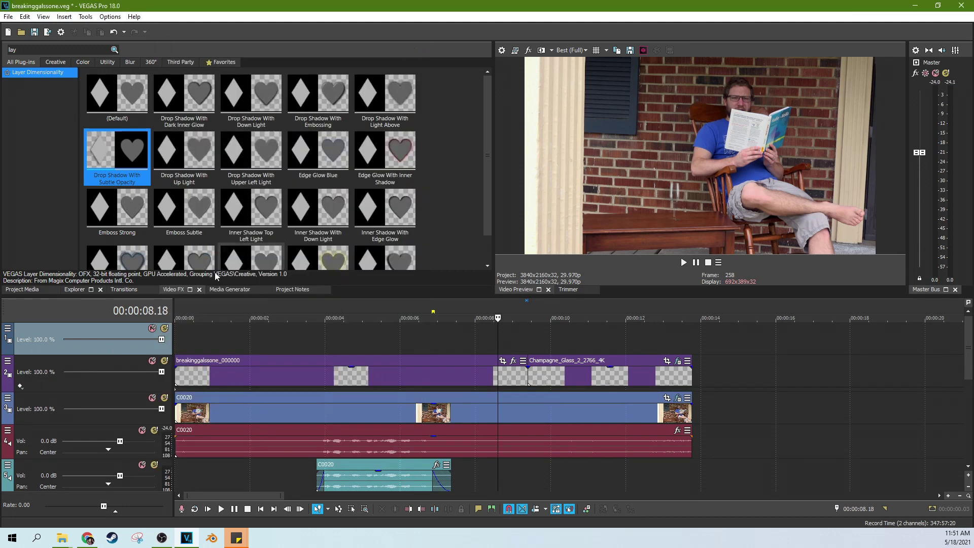
{"action": "left_click", "coordinate": [201, 358]}
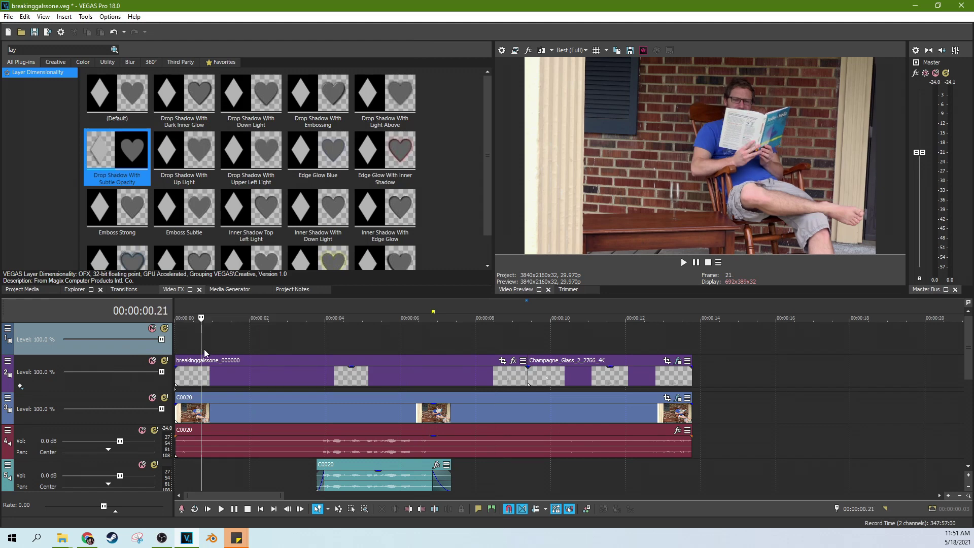
{"action": "scroll", "coordinate": [204, 349], "scroll_direction": "up", "scroll_amount": 5}
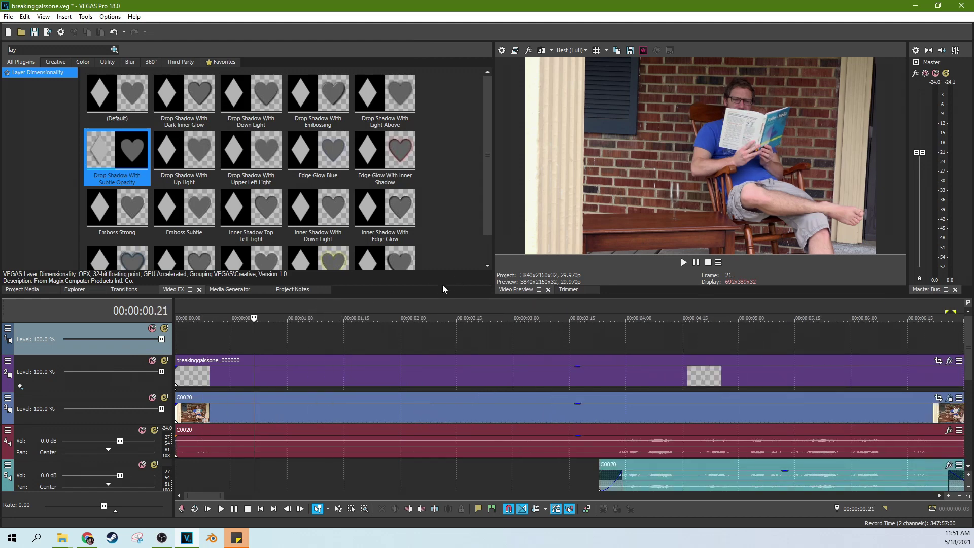
{"action": "left_click", "coordinate": [197, 378]}
{"action": "left_click", "coordinate": [329, 373]}
{"action": "left_click", "coordinate": [394, 343]}
Scrub between about 05.28 and 10.19, then expand track 2's Layer Dimensionality keyframe lane.
{"action": "scroll", "coordinate": [422, 351], "scroll_direction": "down", "scroll_amount": 3}
{"action": "left_click", "coordinate": [510, 350]}
{"action": "left_click", "coordinate": [773, 337]}
{"action": "left_click", "coordinate": [616, 334]}
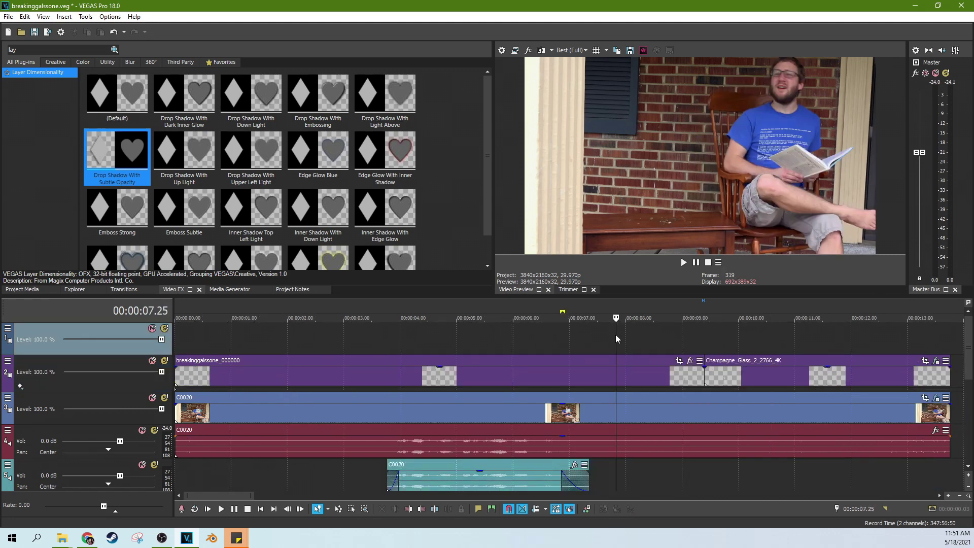
{"action": "left_click", "coordinate": [729, 344]}
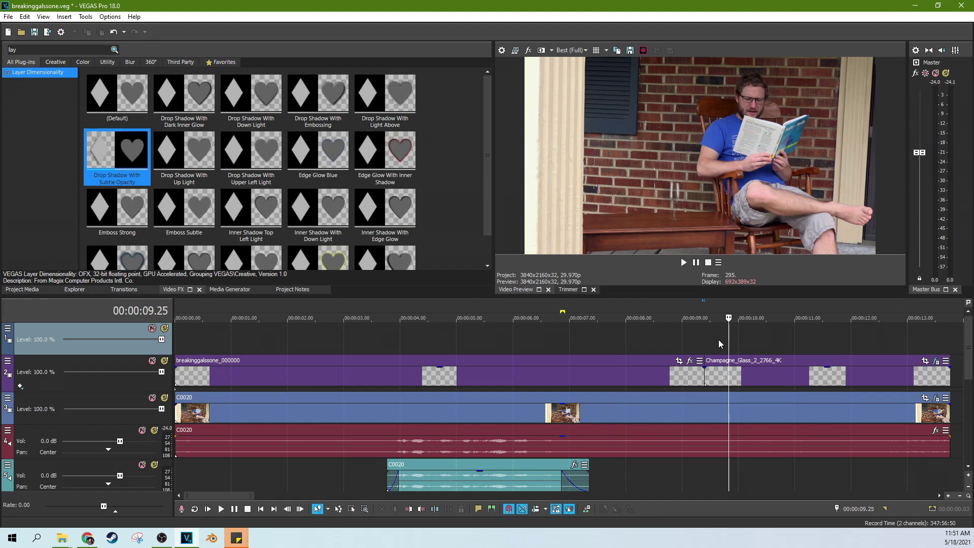
{"action": "scroll", "coordinate": [584, 312], "scroll_direction": "up", "scroll_amount": 5}
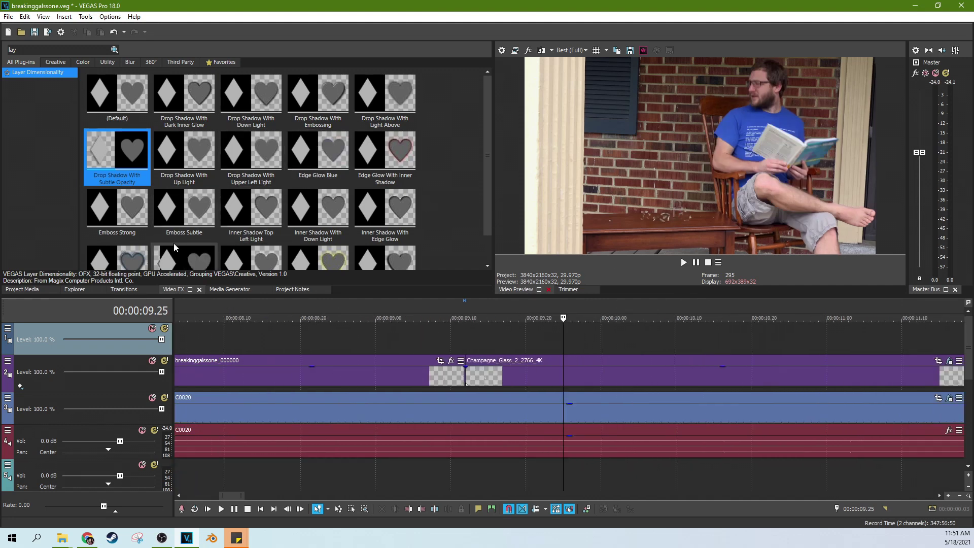
{"action": "scroll", "coordinate": [91, 350], "scroll_direction": "down", "scroll_amount": 2}
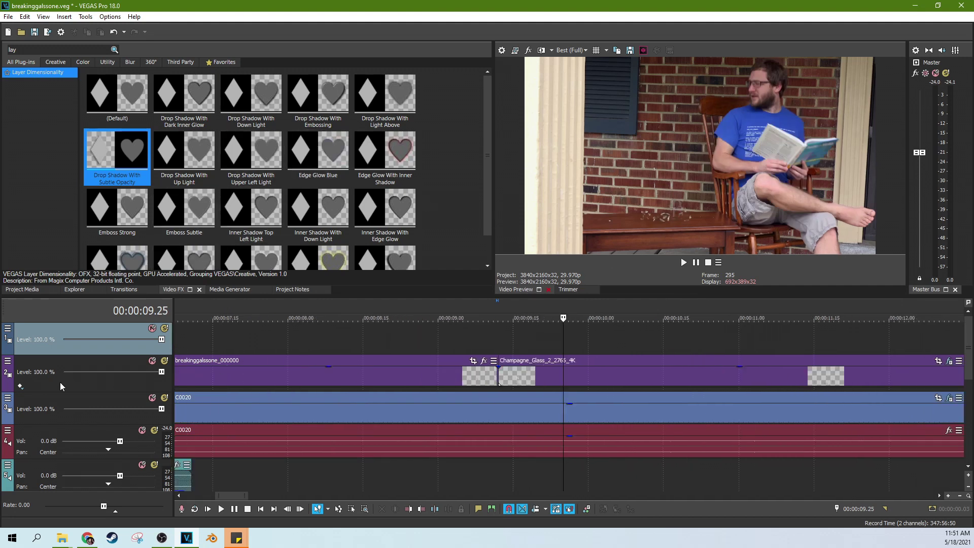
{"action": "left_click", "coordinate": [18, 387]}
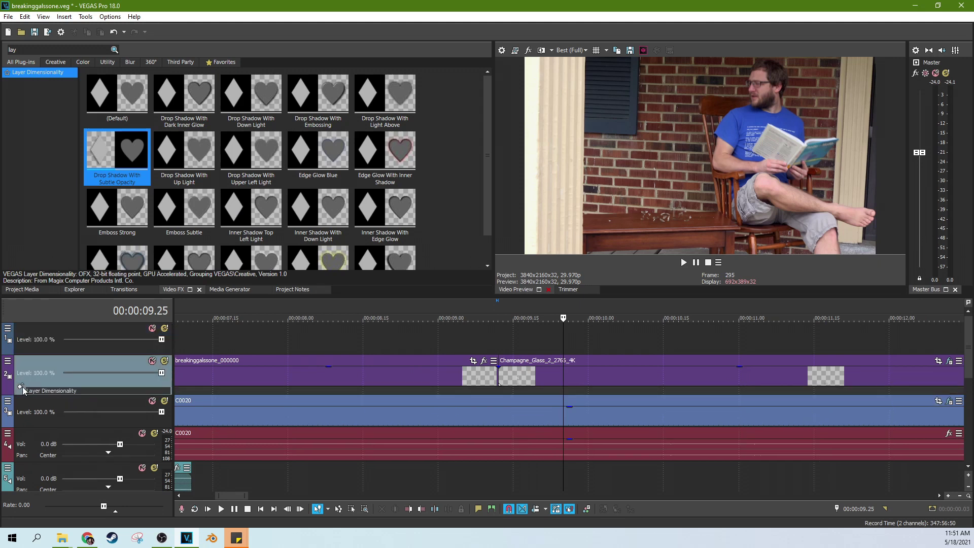
Open track 2's Layer Dimensionality settings and expand the Shadow section.
{"action": "double_click", "coordinate": [36, 389]}
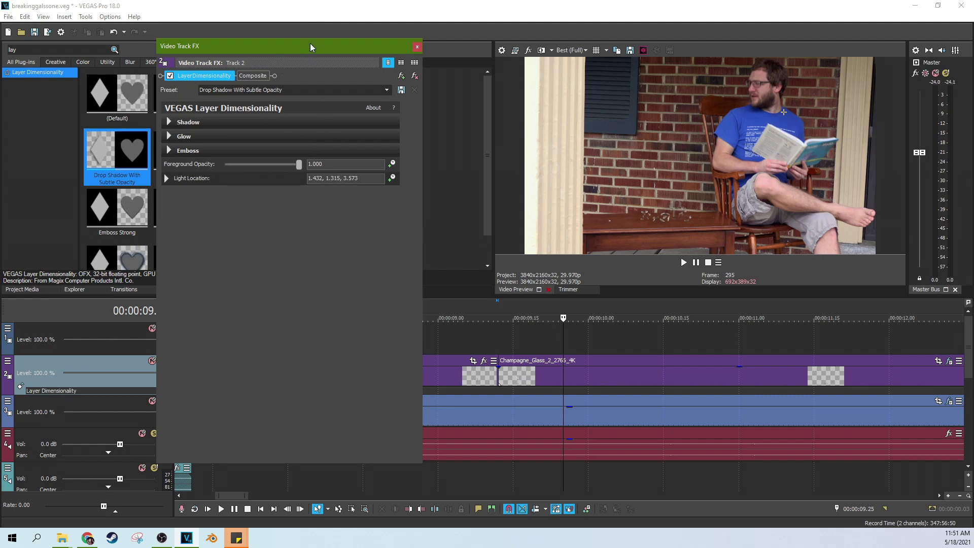
{"action": "left_click_drag", "start_coordinate": [311, 44], "coordinate": [308, 74]}
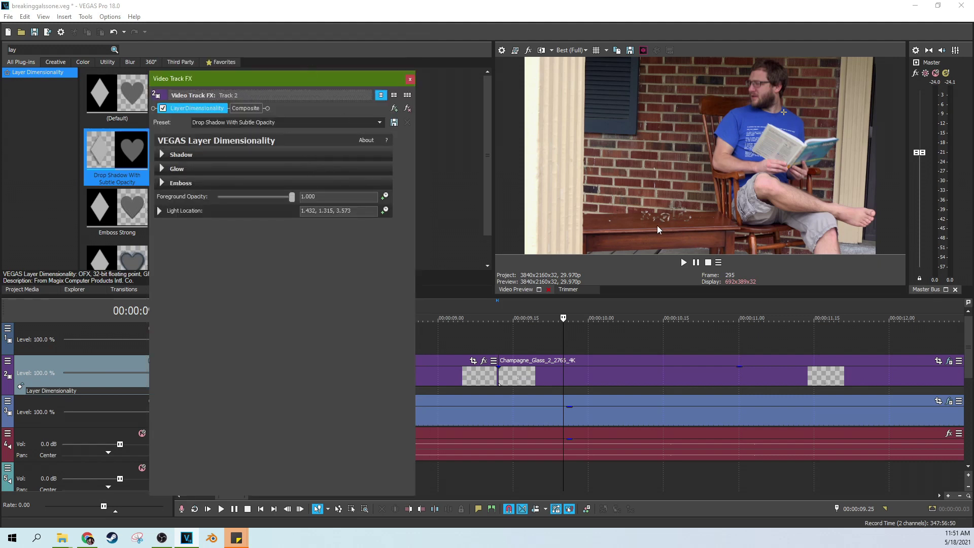
{"action": "left_click", "coordinate": [162, 155]}
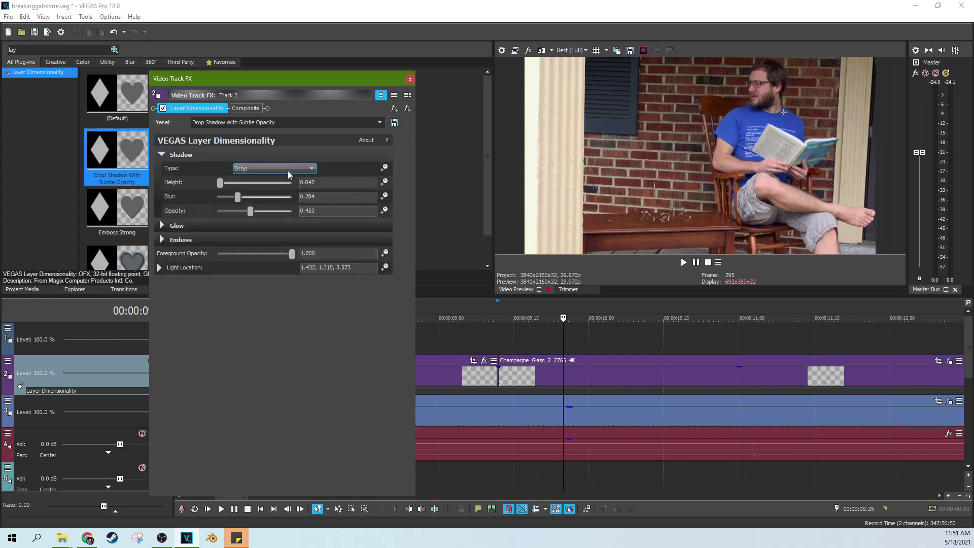
Enlarge the preview and try shadow opacities of 0, 1.000 and 0.408, keeping the Drop type.
{"action": "left_click_drag", "start_coordinate": [253, 213], "coordinate": [461, 216]}
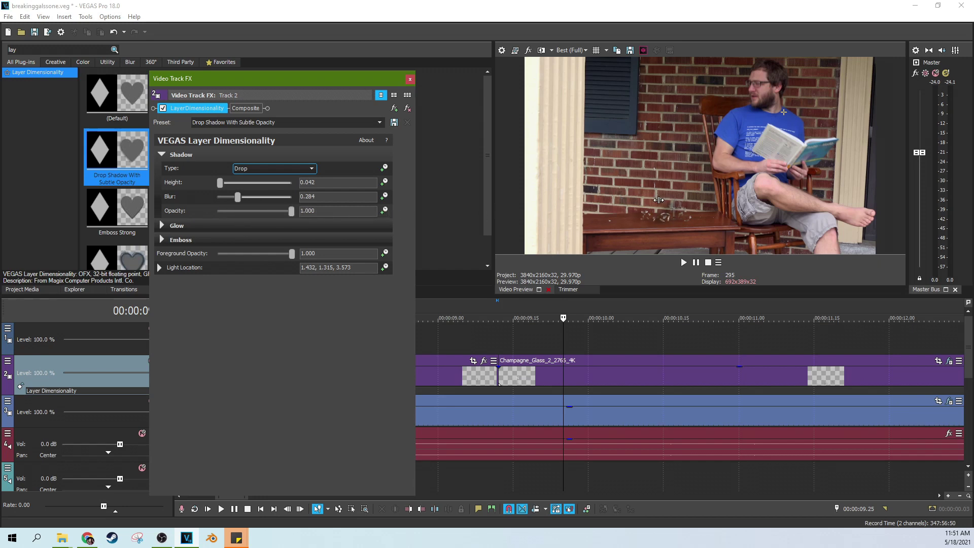
{"action": "left_click_drag", "start_coordinate": [624, 300], "coordinate": [624, 371]}
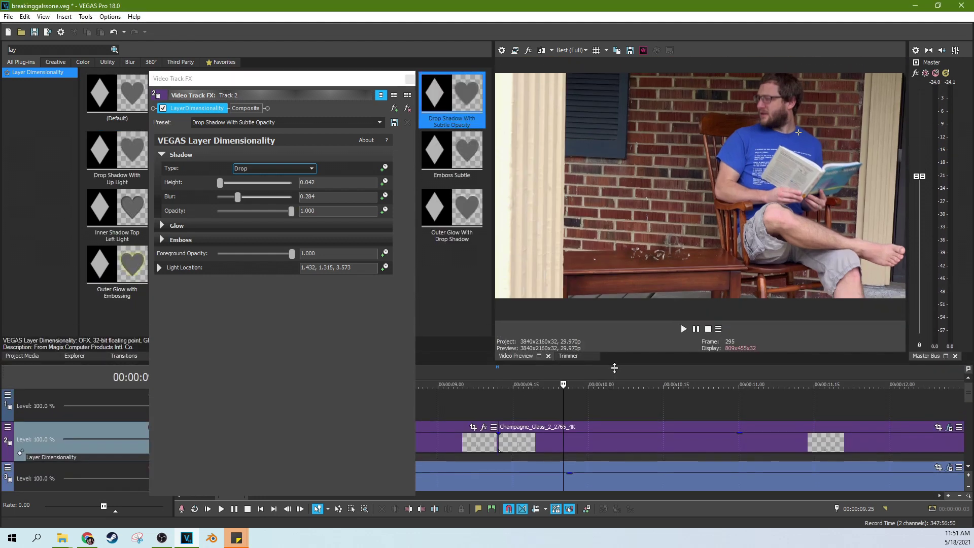
{"action": "left_click_drag", "start_coordinate": [494, 267], "coordinate": [449, 266]}
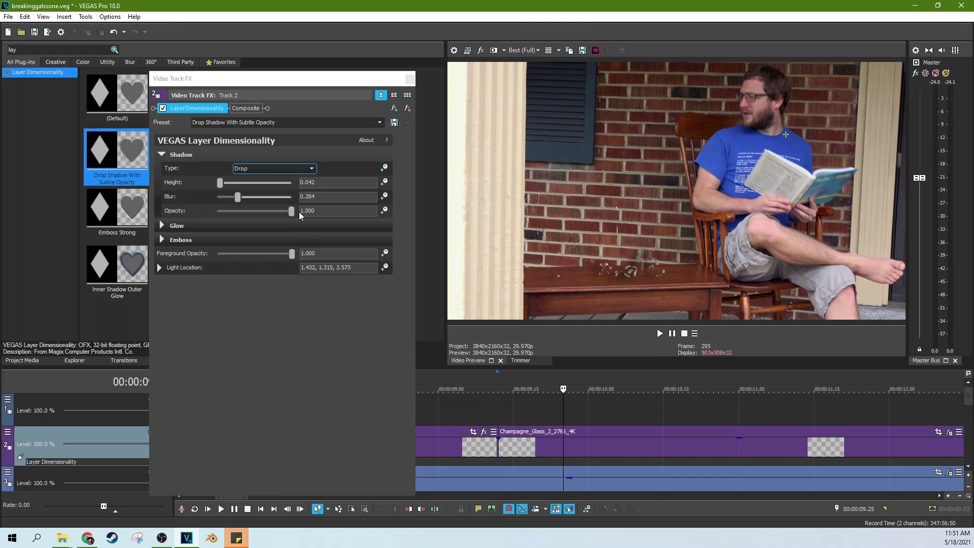
{"action": "left_click_drag", "start_coordinate": [299, 212], "coordinate": [360, 208]}
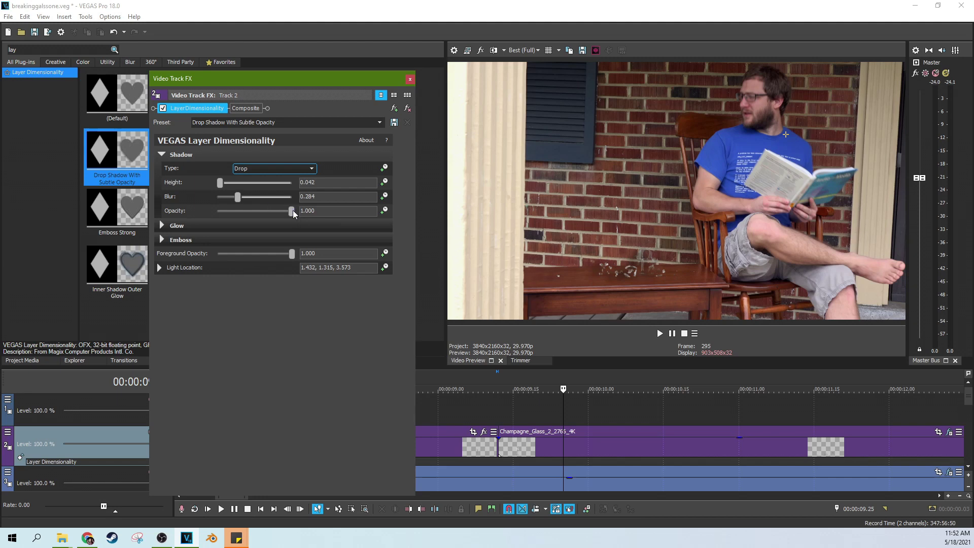
{"action": "mouse_move", "coordinate": [293, 210]}
{"action": "left_mouse_down"}
{"action": "mouse_move", "coordinate": [252, 212]}
{"action": "mouse_move", "coordinate": [293, 213]}
{"action": "left_mouse_up"}
{"action": "left_click", "coordinate": [296, 168]}
{"action": "left_click", "coordinate": [298, 171]}
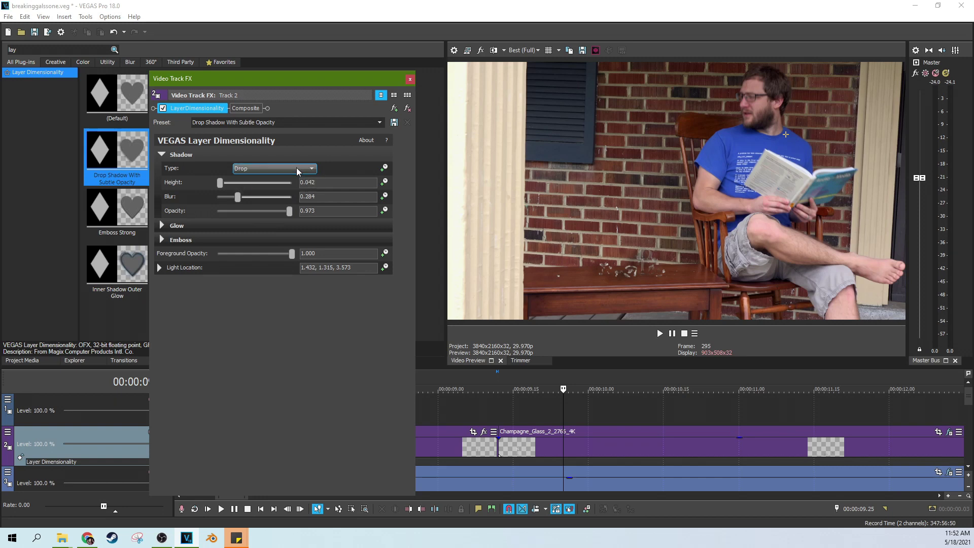
{"action": "left_click_drag", "start_coordinate": [292, 213], "coordinate": [216, 211]}
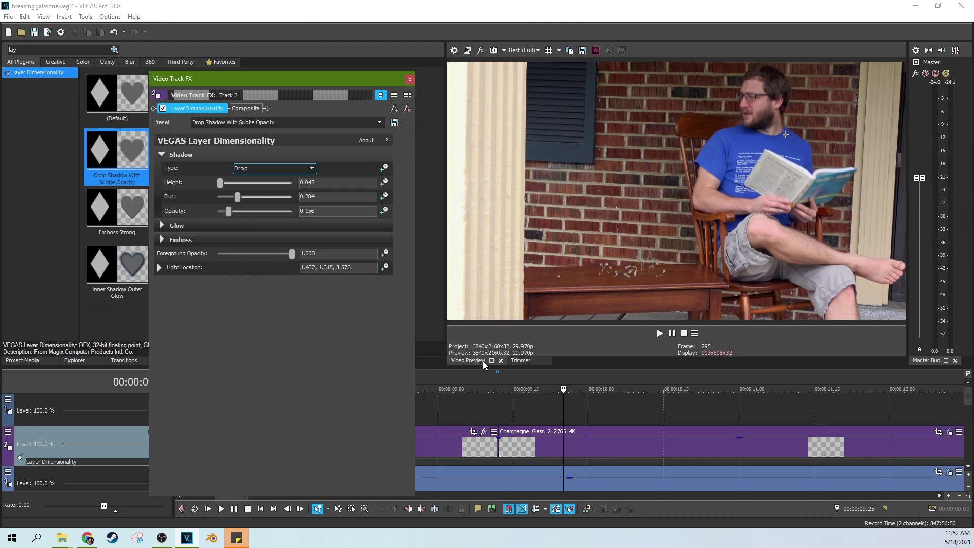
Compare at the glass frame near 10 seconds and settle the shadow opacity at 0.279 after trying 0.741.
{"action": "left_click", "coordinate": [599, 403]}
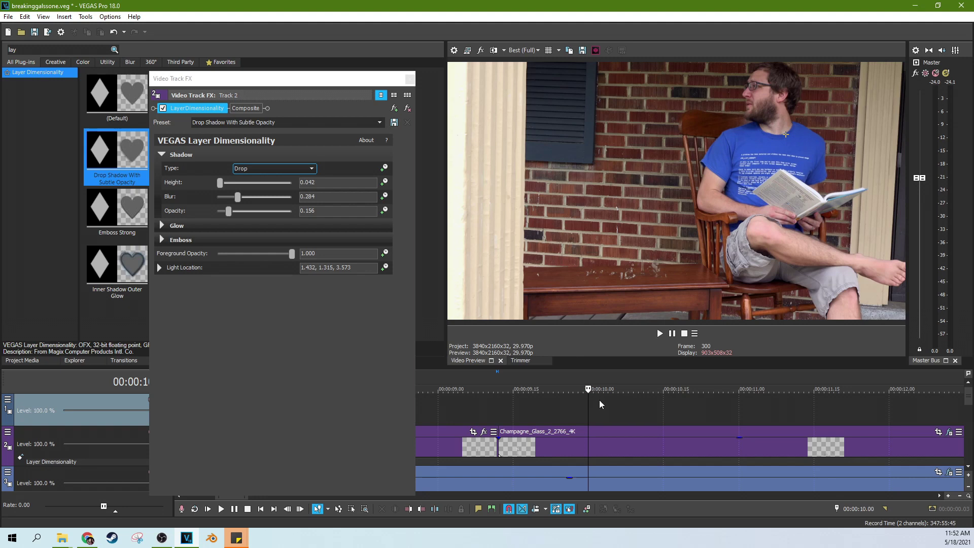
{"action": "key", "text": "Left"}
{"action": "key", "text": "Left"}
{"action": "key", "text": "Left"}
{"action": "key", "text": "Left"}
{"action": "key", "text": "Left"}
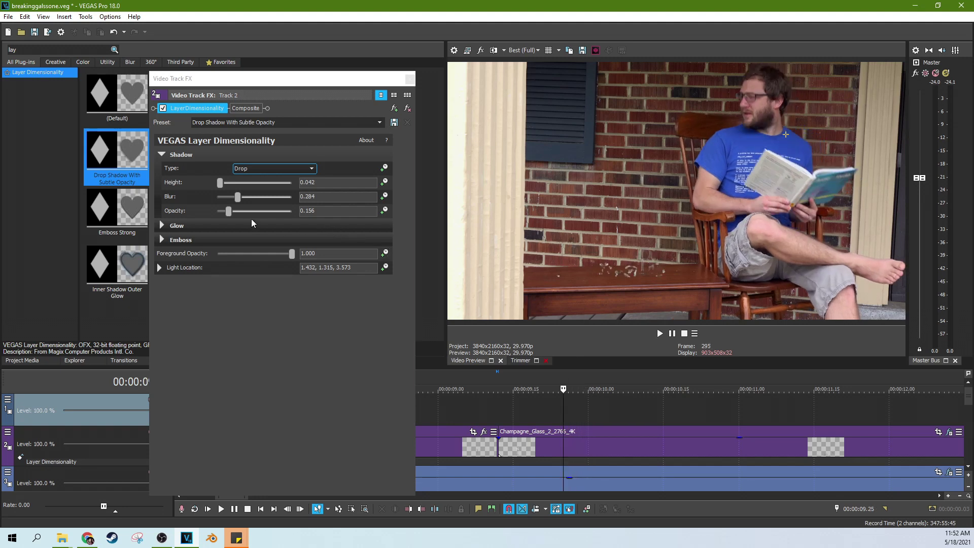
{"action": "left_click_drag", "start_coordinate": [229, 212], "coordinate": [272, 211]}
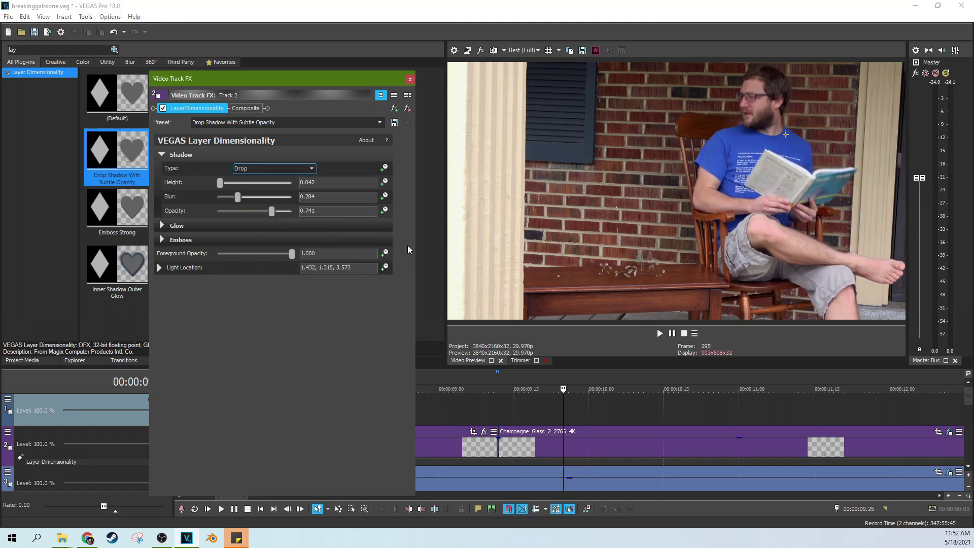
{"action": "left_click", "coordinate": [537, 398]}
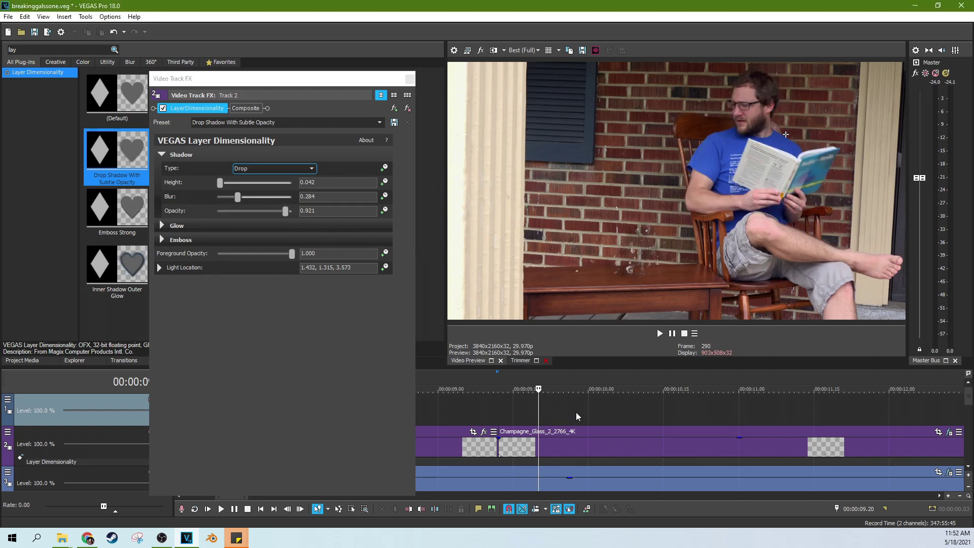
{"action": "key", "text": "space"}
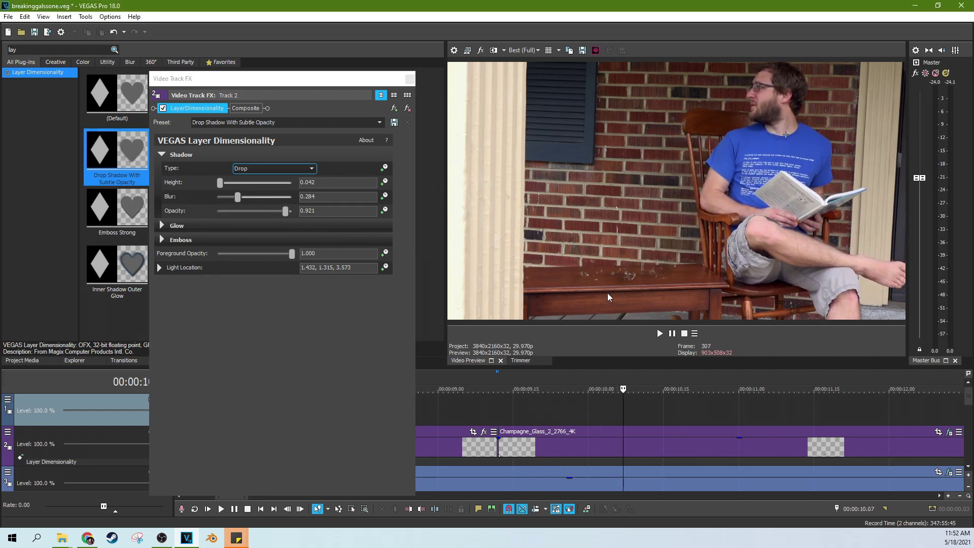
{"action": "key", "text": "j"}
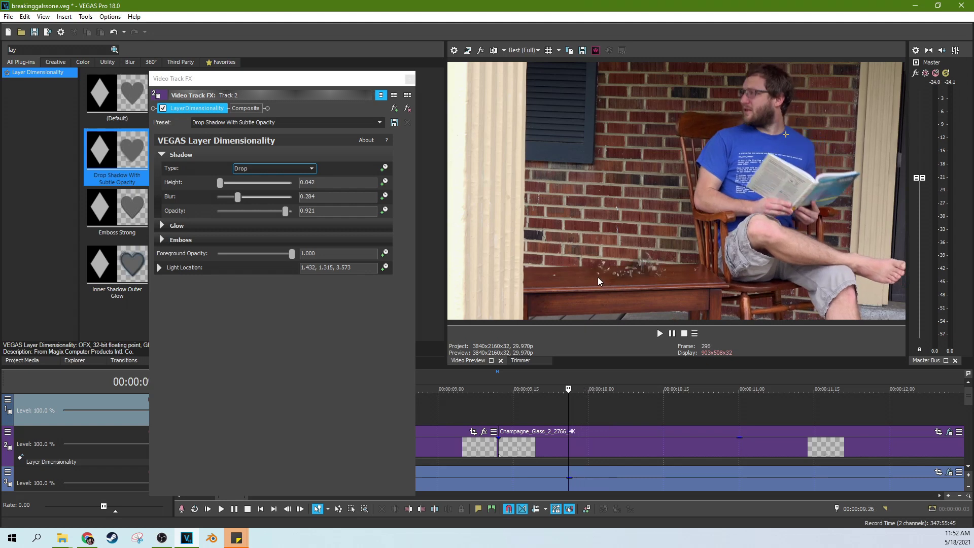
{"action": "key", "text": "space"}
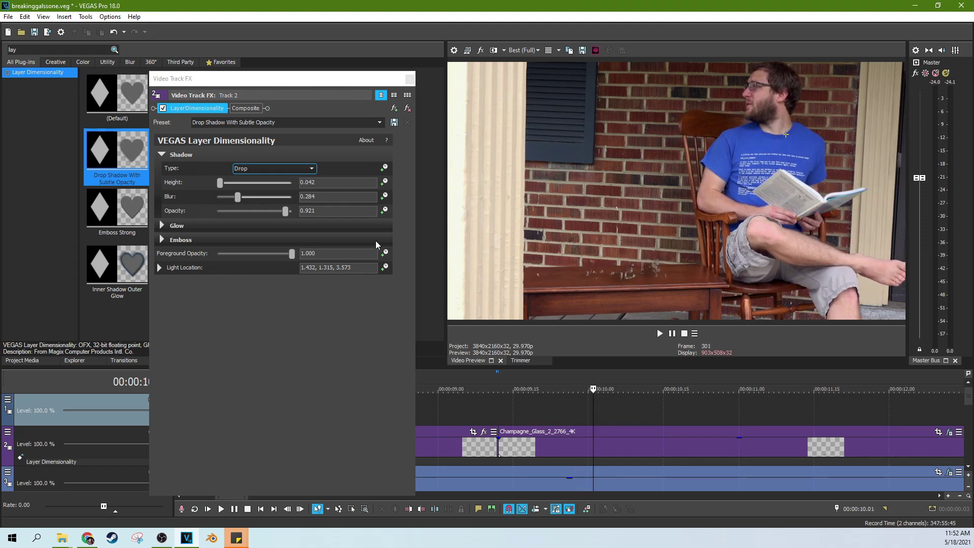
{"action": "left_click_drag", "start_coordinate": [285, 211], "coordinate": [237, 216]}
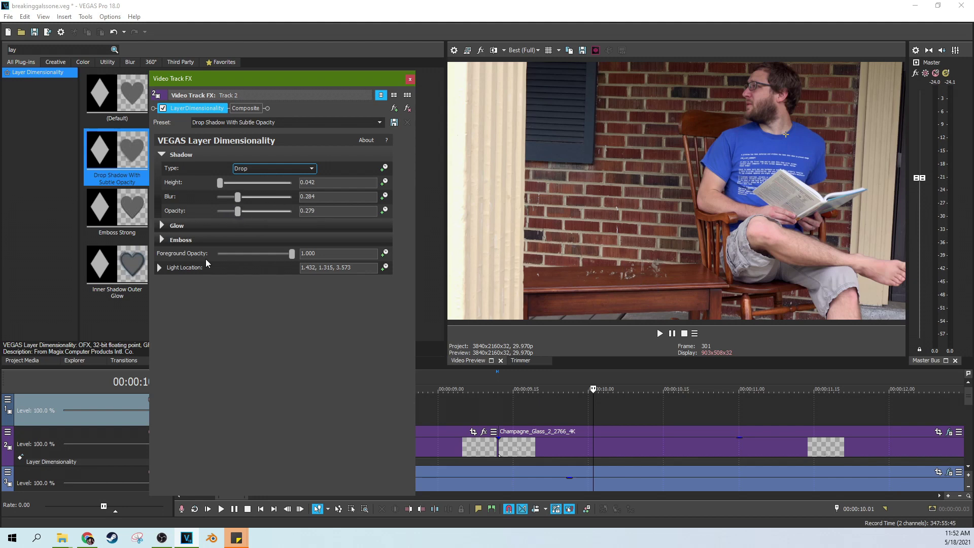
{"action": "left_click", "coordinate": [160, 267]}
Move the shadow's light source up and left and increase its depth, previewing around 10 seconds.
{"action": "mouse_move", "coordinate": [300, 290]}
{"action": "left_mouse_down"}
{"action": "mouse_move", "coordinate": [295, 295]}
{"action": "mouse_move", "coordinate": [312, 295]}
{"action": "mouse_move", "coordinate": [309, 285]}
{"action": "left_mouse_up"}
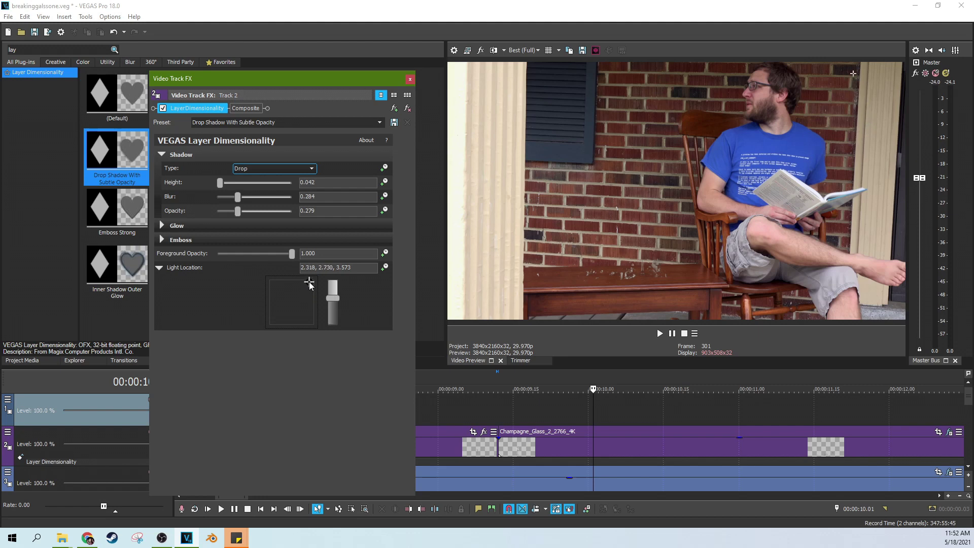
{"action": "left_click_drag", "start_coordinate": [535, 394], "coordinate": [603, 391]}
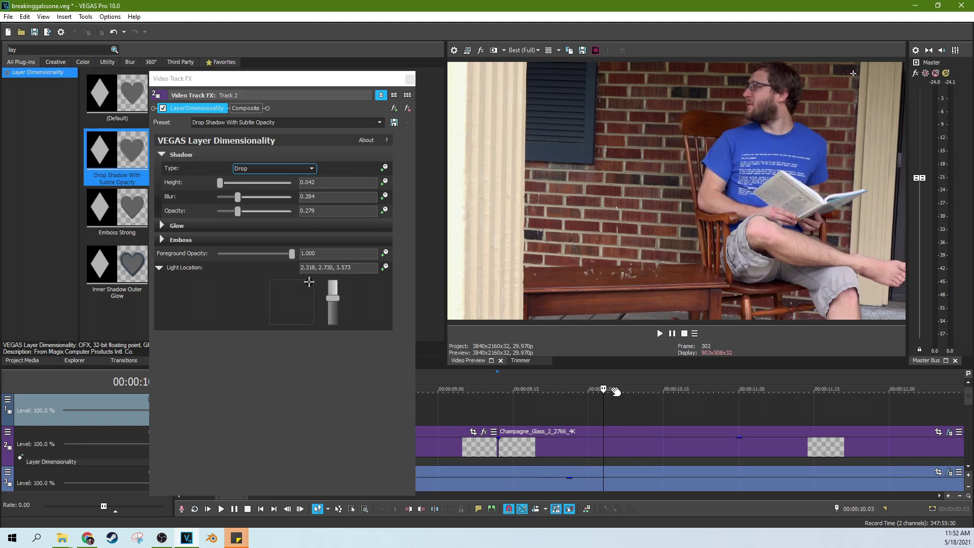
{"action": "left_click", "coordinate": [304, 282]}
{"action": "left_click_drag", "start_coordinate": [304, 282], "coordinate": [304, 282]}
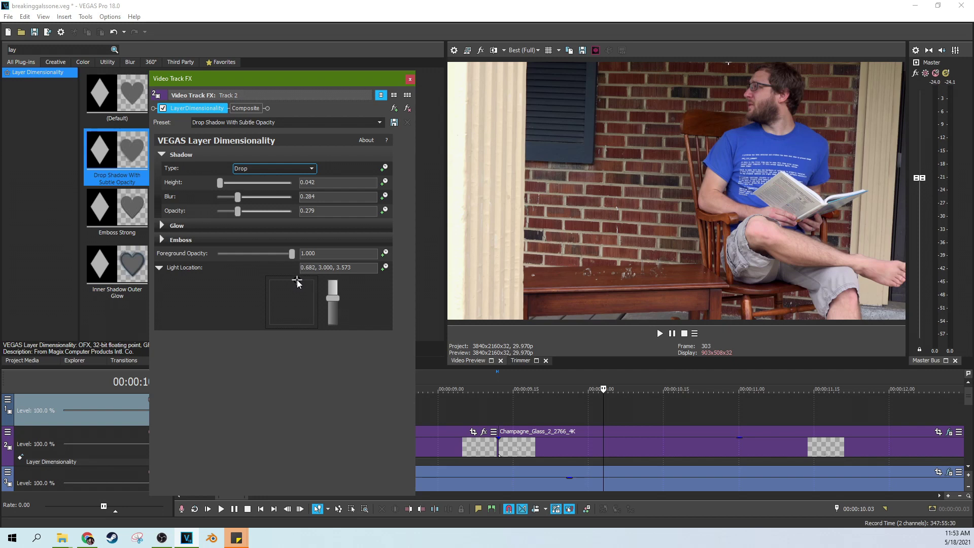
{"action": "left_click_drag", "start_coordinate": [333, 300], "coordinate": [339, 289]}
{"action": "left_click", "coordinate": [597, 412]}
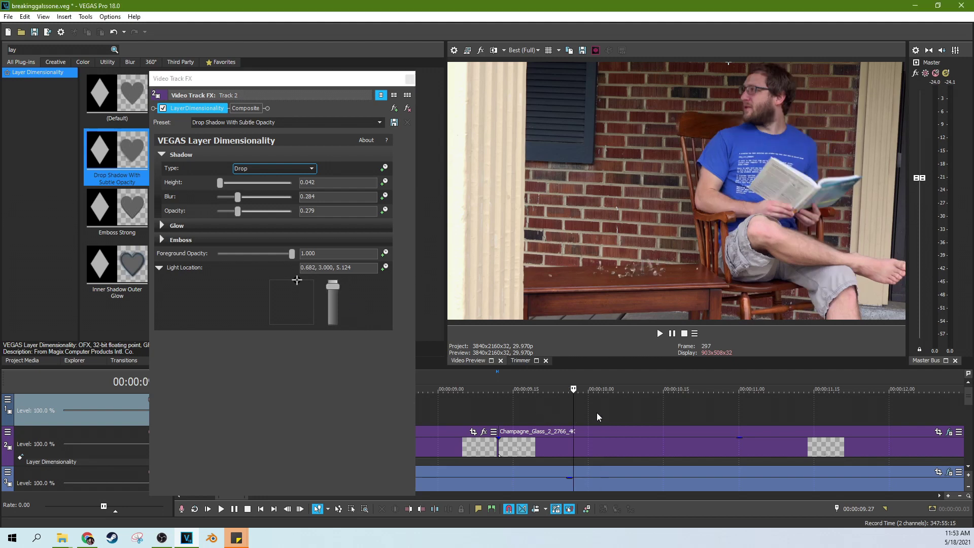
{"action": "key", "text": "space"}
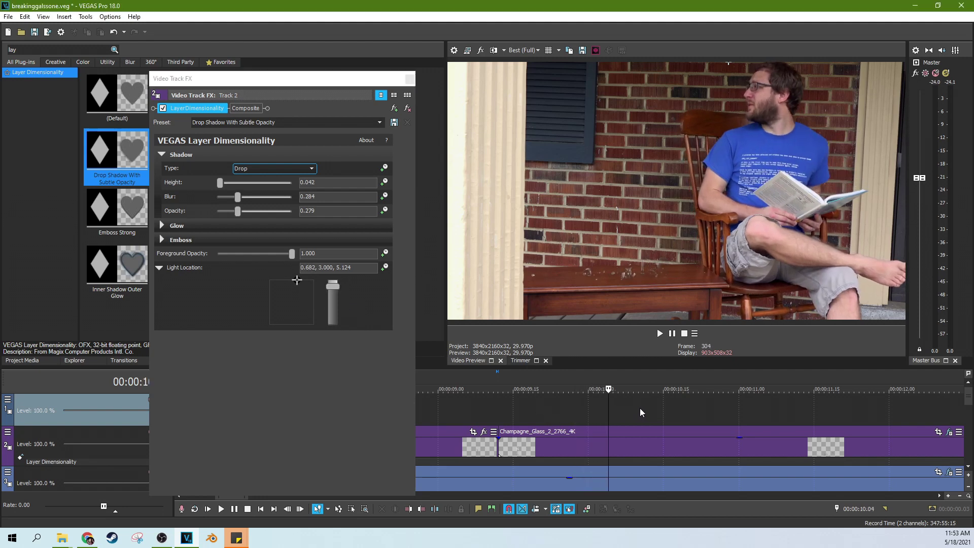
Reduce the shadow blur to 0.088 and center the light at 0.000, 0.640, 5.124.
{"action": "left_click", "coordinate": [237, 202]}
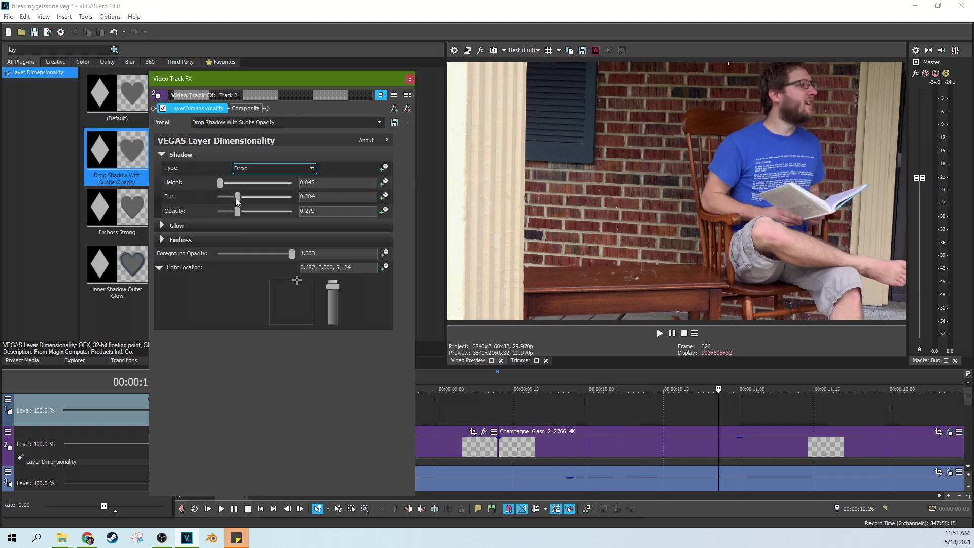
{"action": "left_click_drag", "start_coordinate": [237, 198], "coordinate": [225, 203]}
{"action": "left_click", "coordinate": [577, 421]}
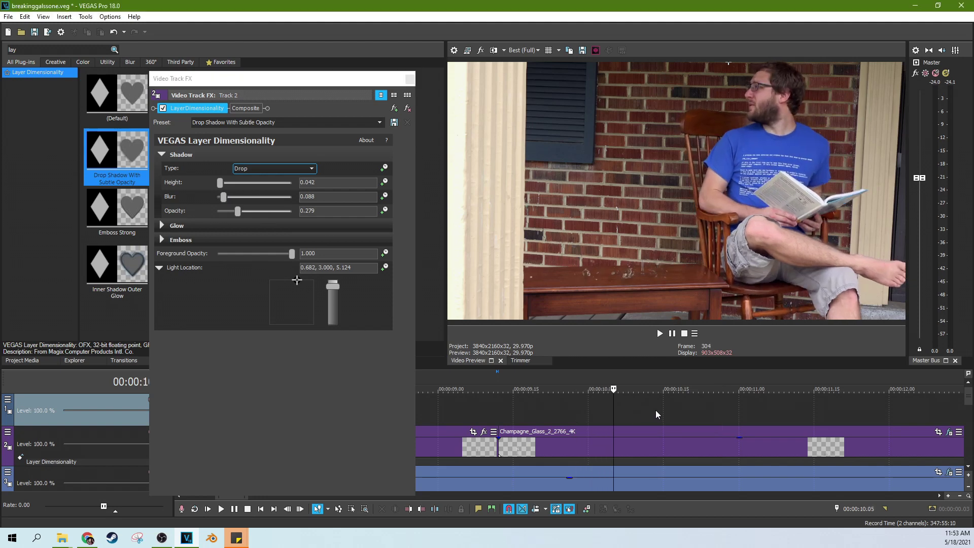
{"action": "key", "text": "j"}
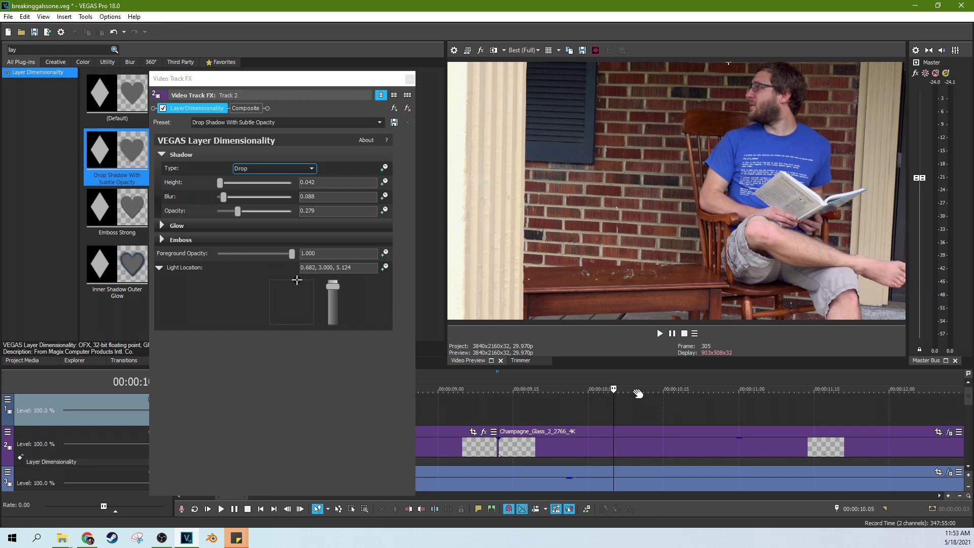
{"action": "left_click_drag", "start_coordinate": [298, 285], "coordinate": [292, 299]}
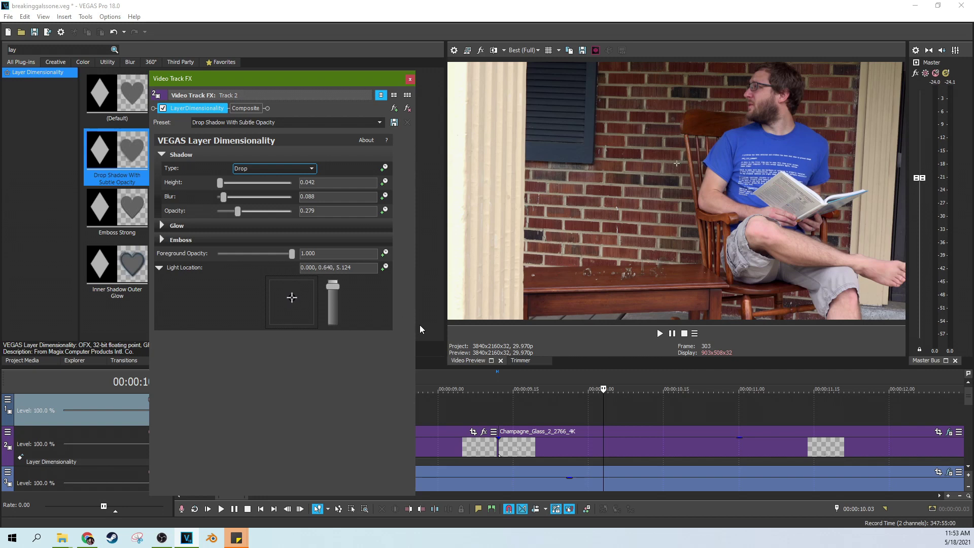
{"action": "left_click", "coordinate": [535, 409]}
{"action": "key", "text": "space"}
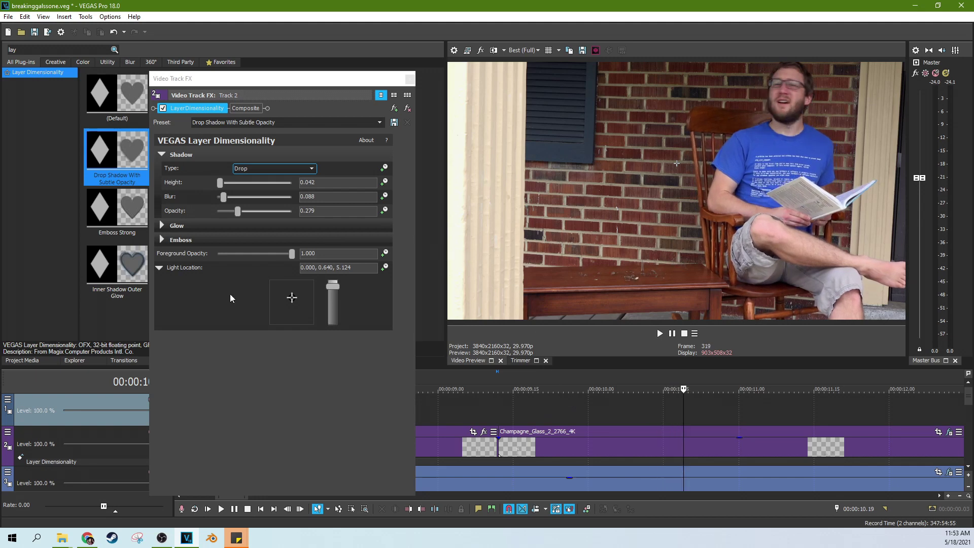
{"action": "left_click", "coordinate": [410, 79]}
{"action": "left_click", "coordinate": [282, 405]}
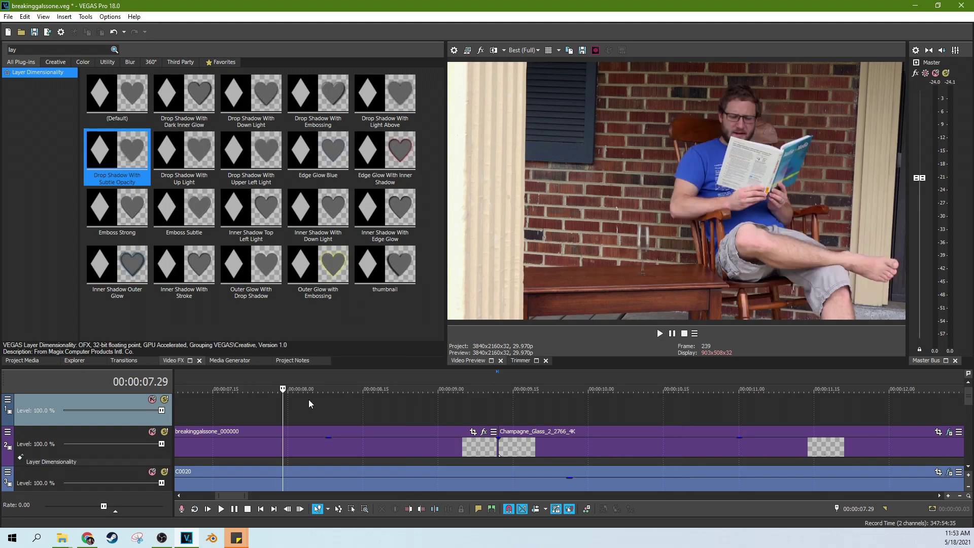
{"action": "left_click", "coordinate": [623, 401]}
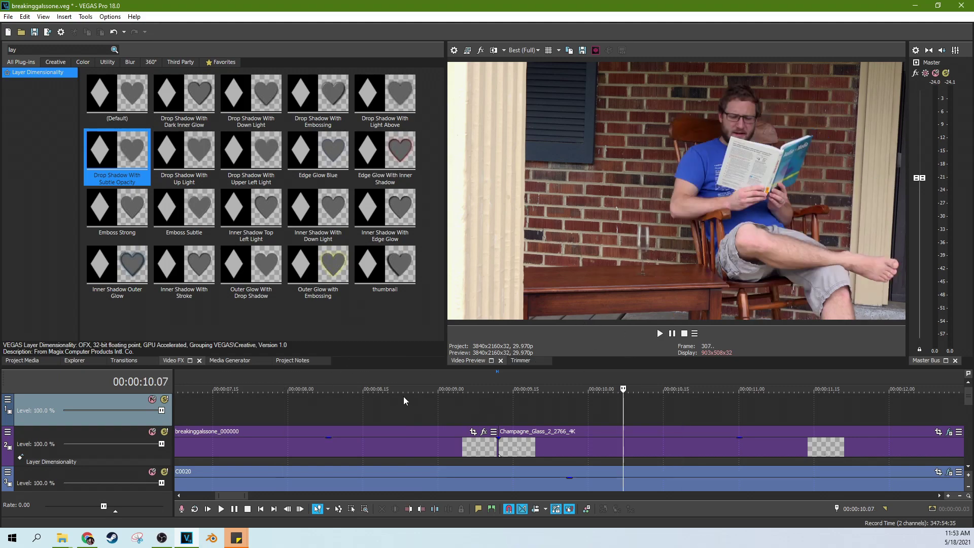
{"action": "left_click", "coordinate": [394, 406]}
{"action": "scroll", "coordinate": [394, 403], "scroll_direction": "down", "scroll_amount": 3}
{"action": "left_click", "coordinate": [476, 408]}
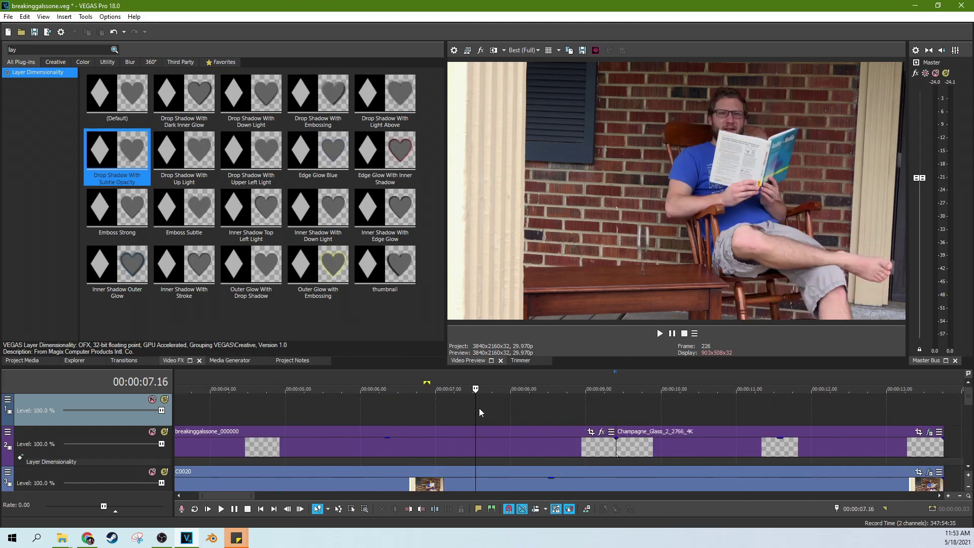
{"action": "key", "text": "space"}
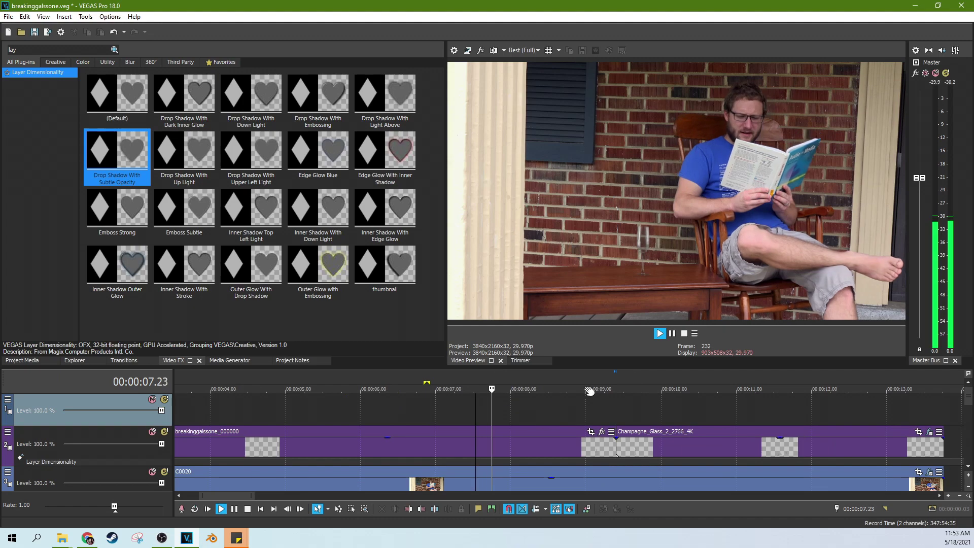
{"action": "left_click", "coordinate": [673, 334]}
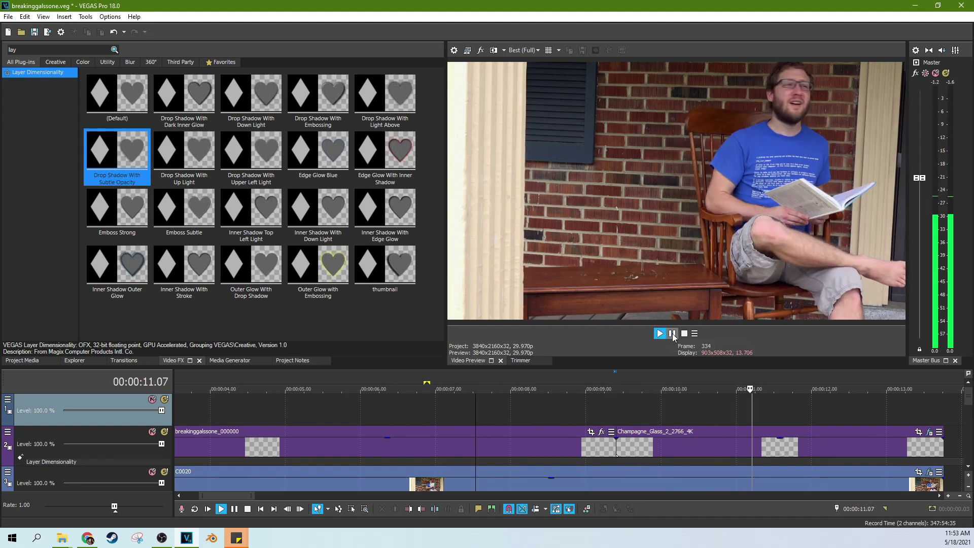
{"action": "left_click", "coordinate": [617, 404]}
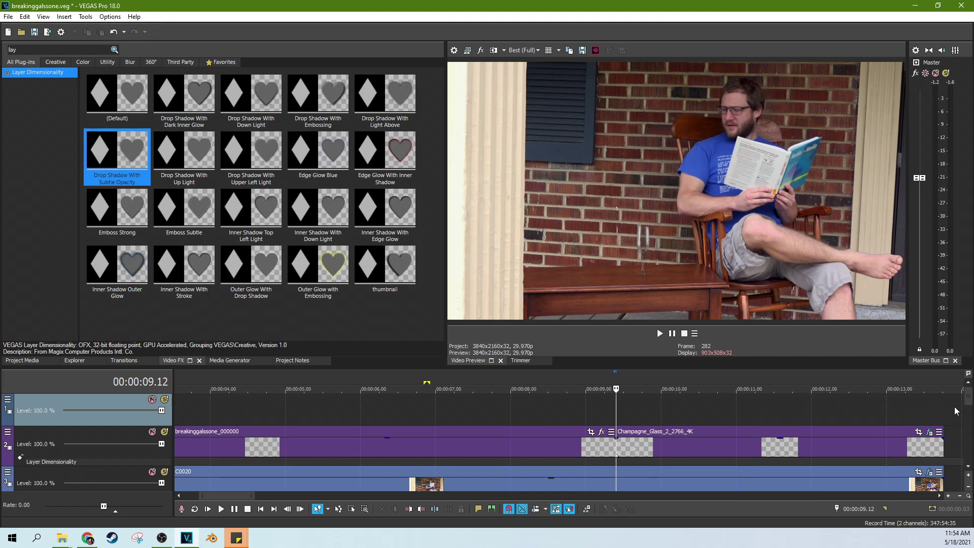
{"action": "scroll", "coordinate": [970, 412], "scroll_direction": "down", "scroll_amount": 4}
{"action": "scroll", "coordinate": [969, 412], "scroll_direction": "up", "scroll_amount": 1}
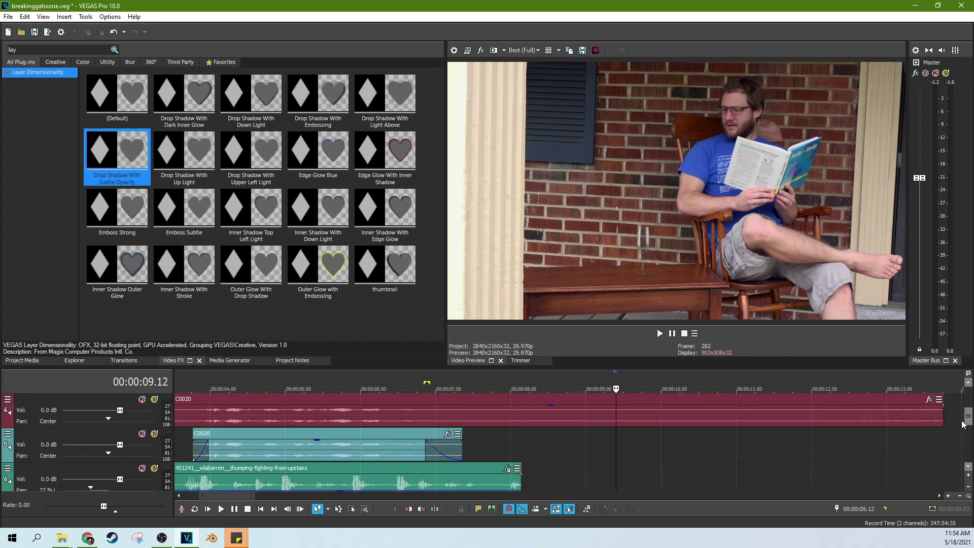
{"action": "scroll", "coordinate": [882, 414], "scroll_direction": "up", "scroll_amount": 2}
{"action": "left_click", "coordinate": [596, 414]}
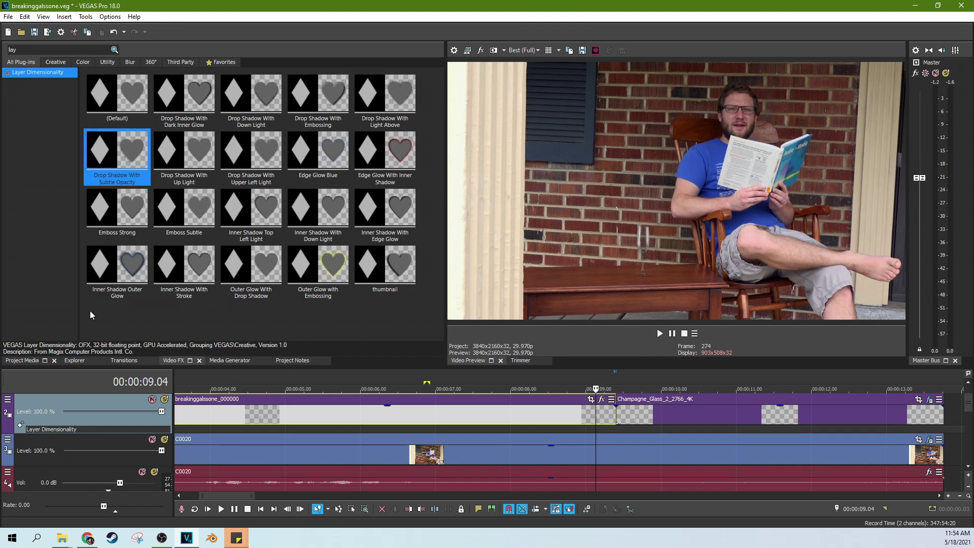
Search 'b' and apply the default Bézier Masking preset to track 2.
{"action": "type", "text": "b"}
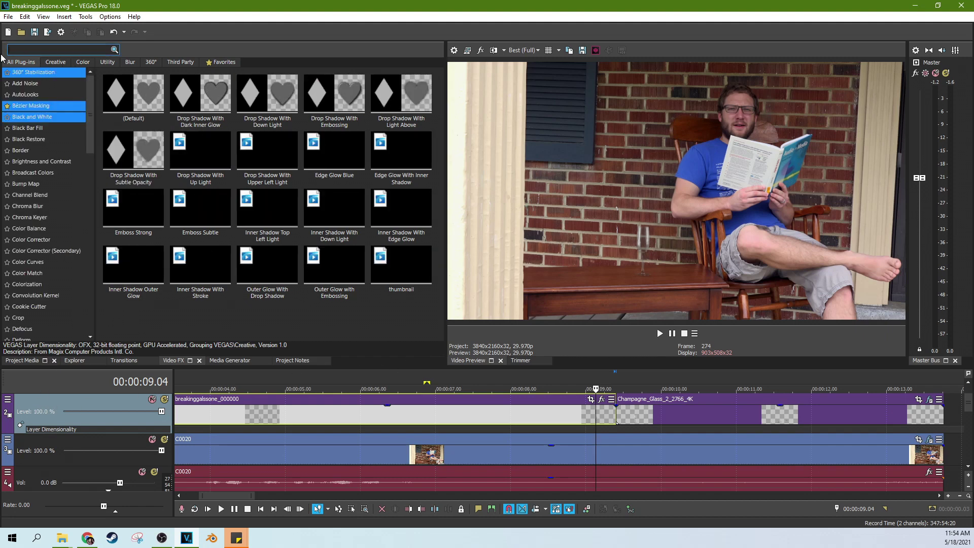
{"action": "left_click", "coordinate": [45, 83]}
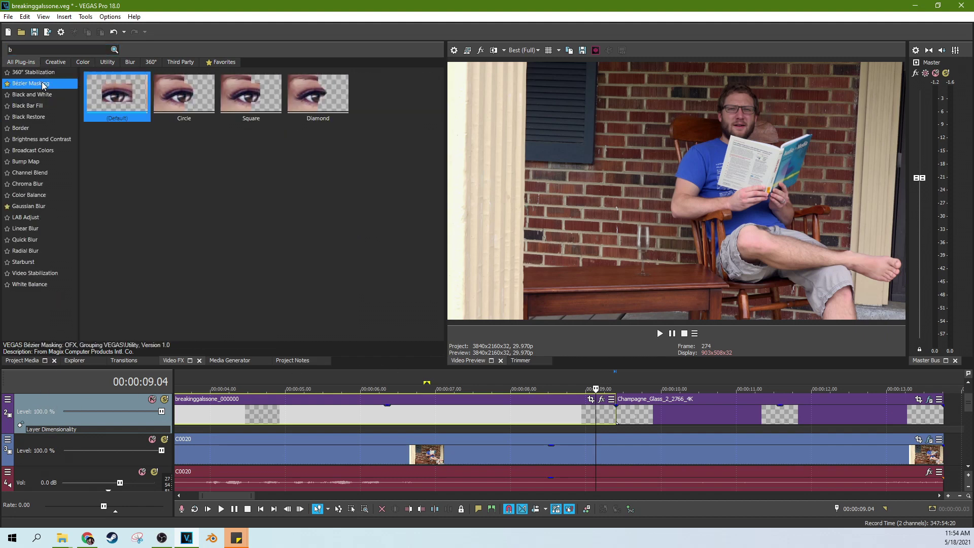
{"action": "left_click_drag", "start_coordinate": [131, 110], "coordinate": [56, 408]}
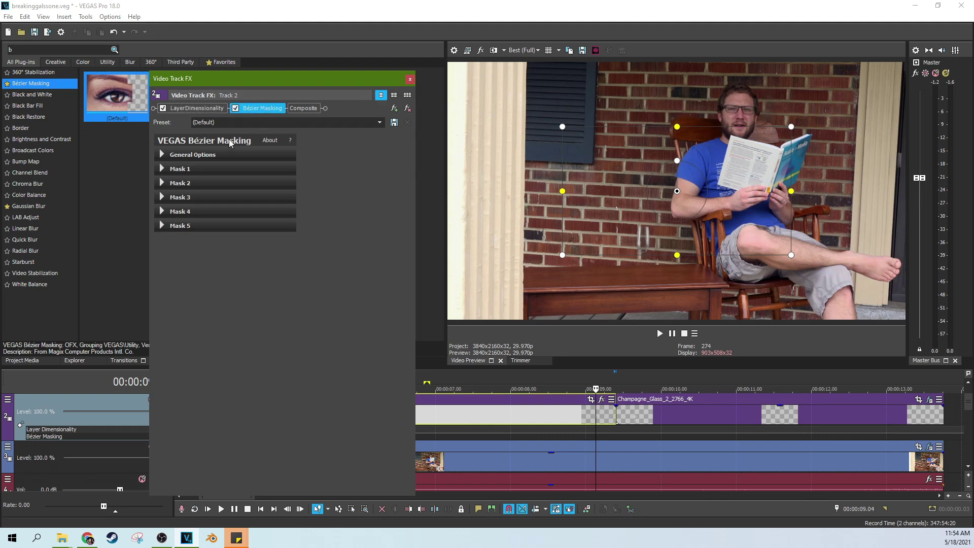
Shift the mask left and lower its top edge down onto the tabletop.
{"action": "left_click", "coordinate": [163, 155]}
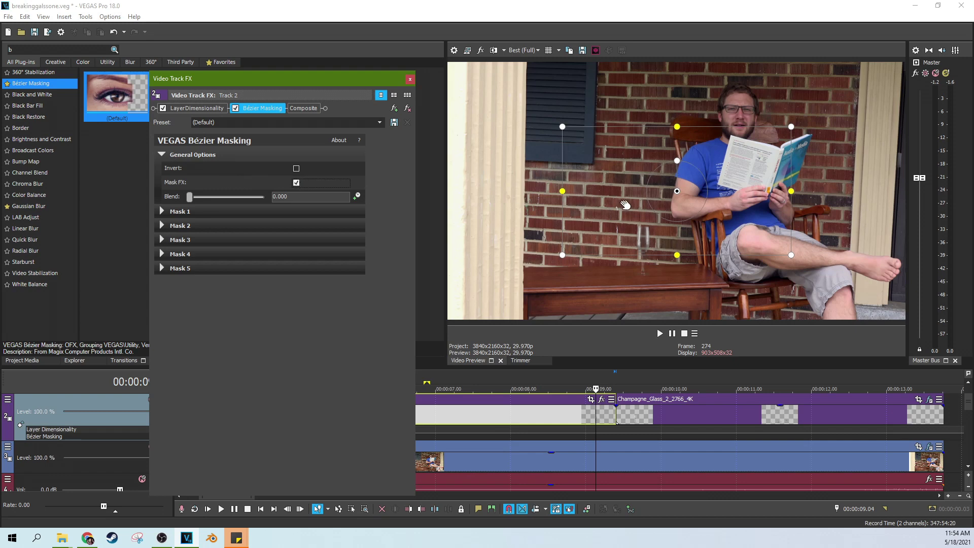
{"action": "left_click_drag", "start_coordinate": [622, 209], "coordinate": [586, 251]}
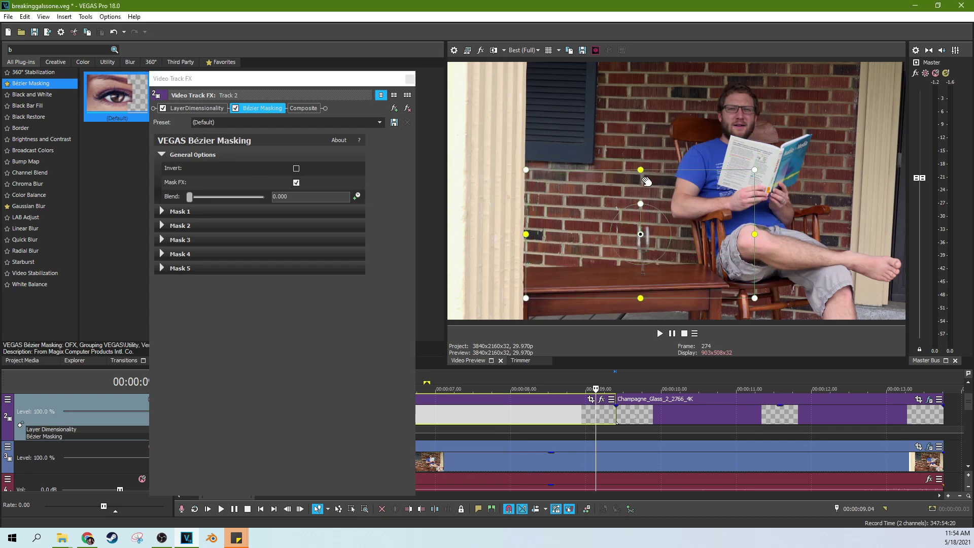
{"action": "left_click_drag", "start_coordinate": [640, 169], "coordinate": [639, 309]}
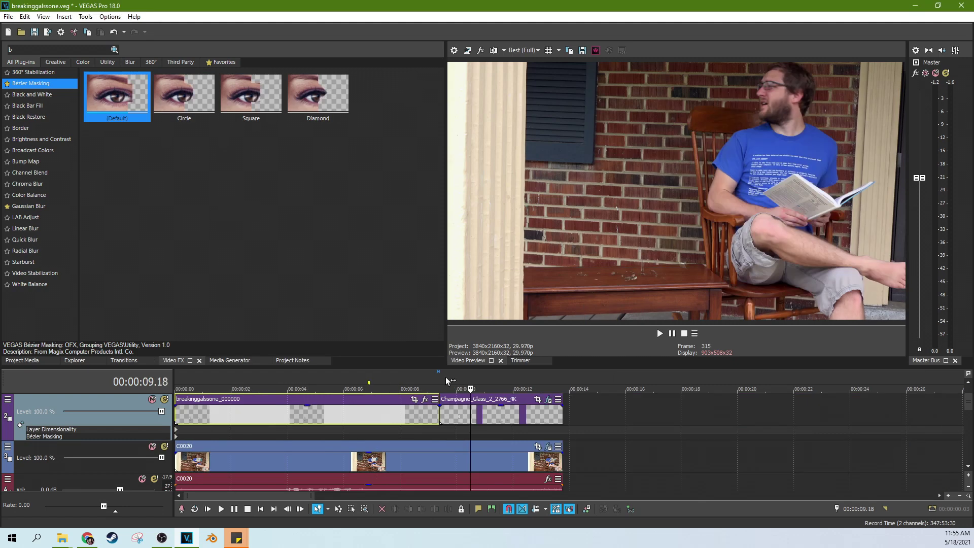
{"action": "left_click", "coordinate": [445, 380]}
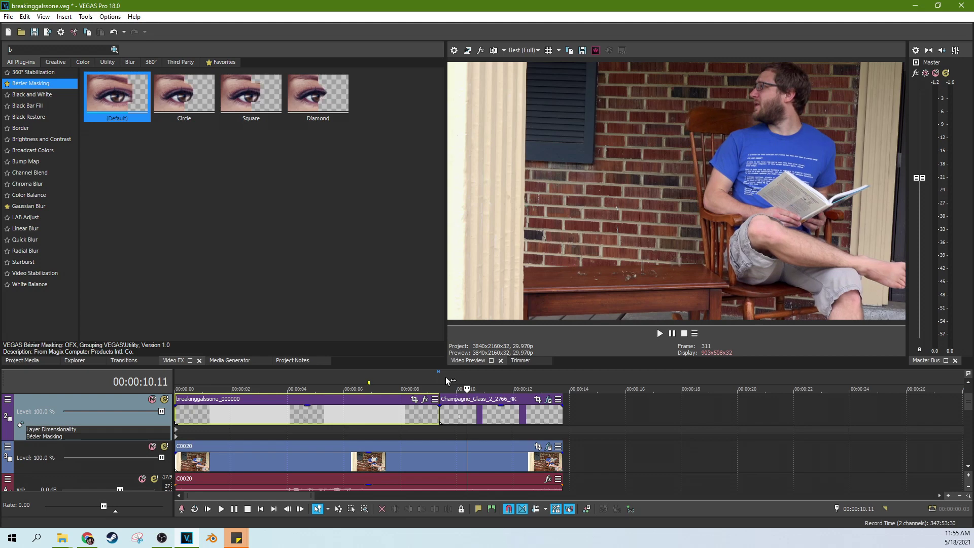
Preview the masked composite at 6.09 s and delete the 'b' from the effects search.
{"action": "left_click", "coordinate": [353, 409]}
{"action": "scroll", "coordinate": [371, 403], "scroll_direction": "down", "scroll_amount": 2}
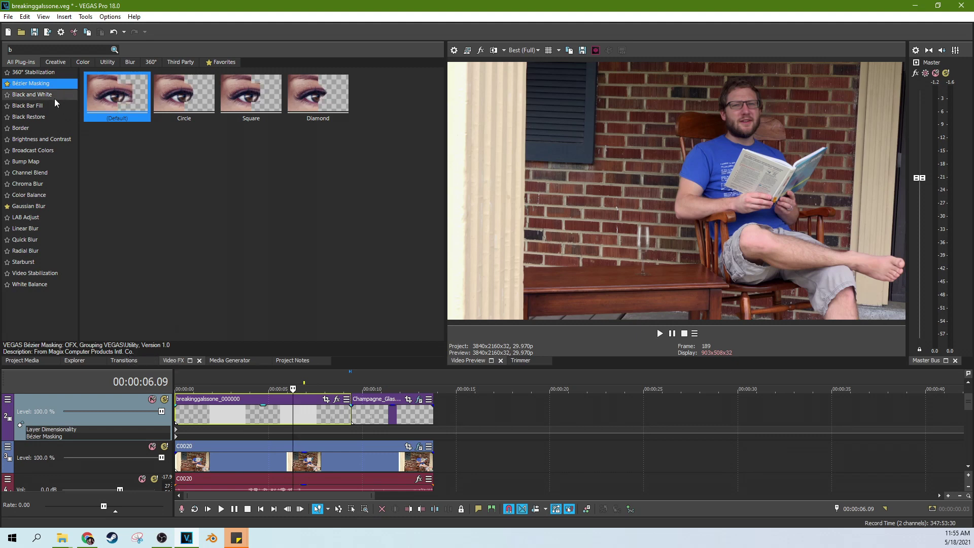
{"action": "left_click", "coordinate": [7, 50]}
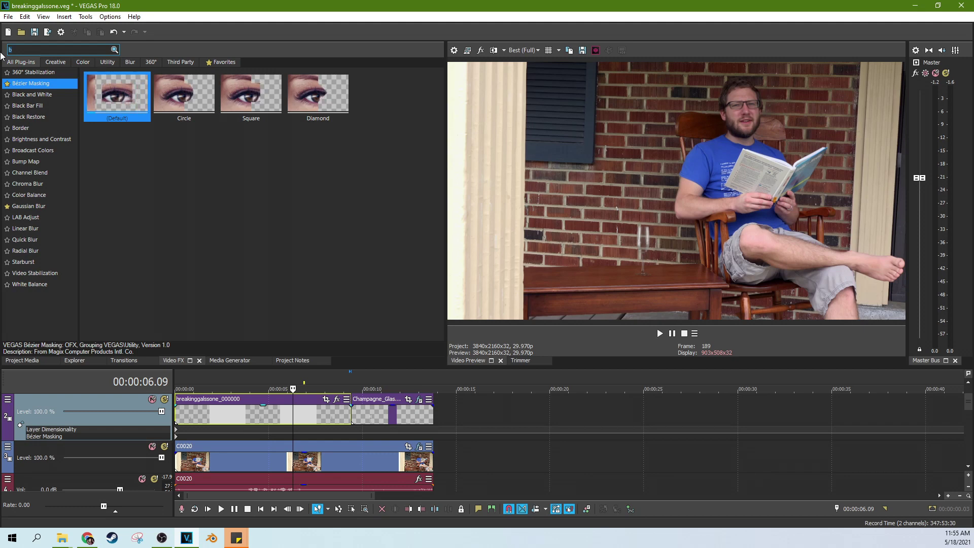
{"action": "key", "text": "BackSpace"}
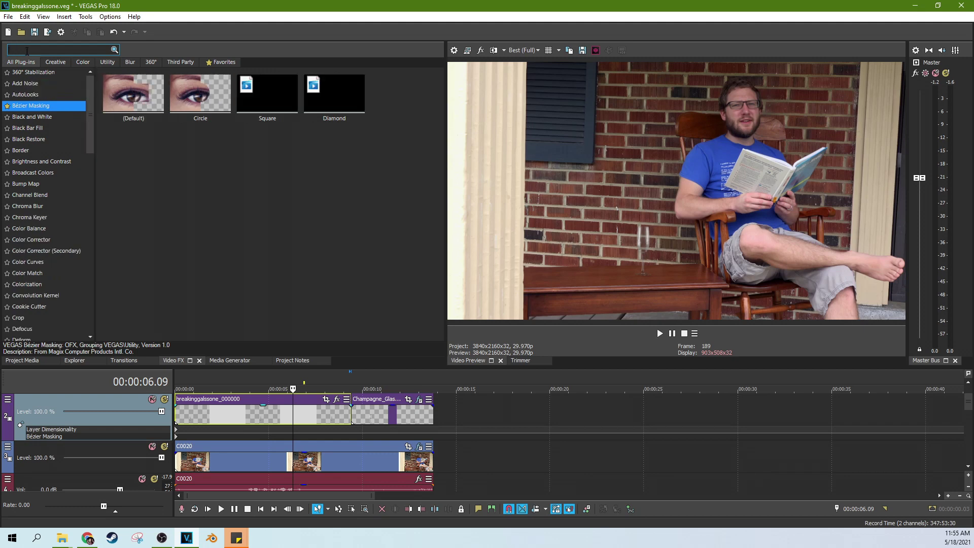
Search 'colo', apply Color Corrector to track 2, and try then reset a Low wheel shift.
{"action": "type", "text": "co"}
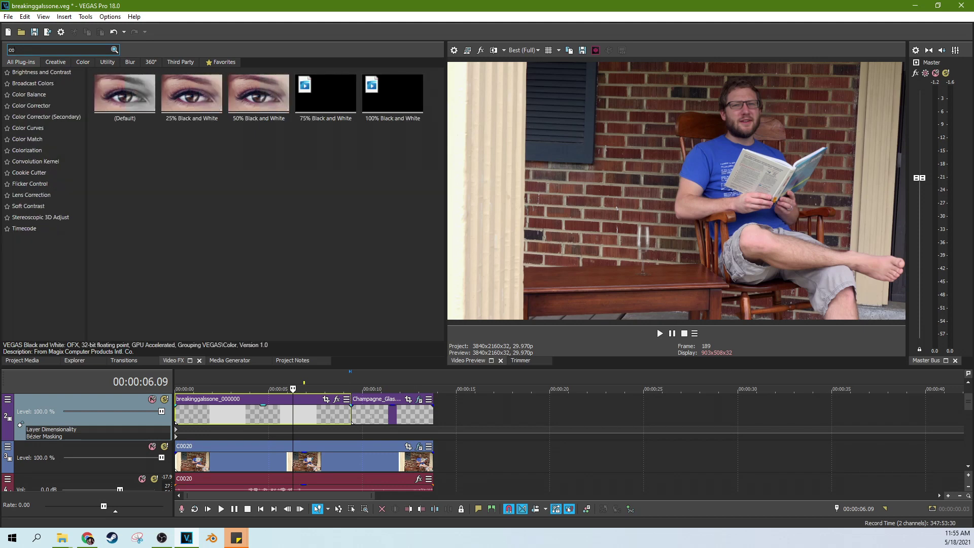
{"action": "type", "text": "lo"}
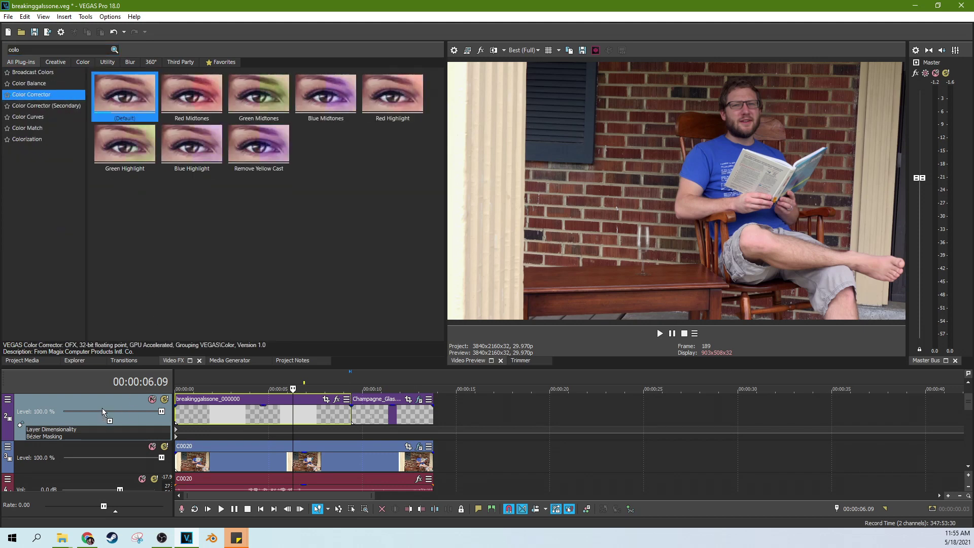
{"action": "left_click_drag", "start_coordinate": [102, 409], "coordinate": [99, 405]}
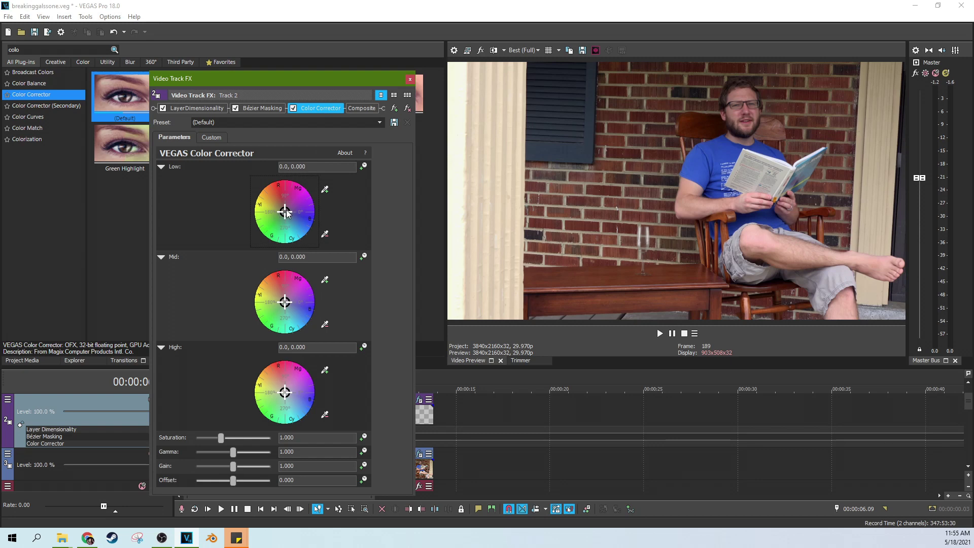
{"action": "left_click_drag", "start_coordinate": [286, 212], "coordinate": [298, 194]}
{"action": "double_click", "coordinate": [297, 195]}
{"action": "left_click_drag", "start_coordinate": [287, 215], "coordinate": [288, 217]}
{"action": "double_click", "coordinate": [288, 217]}
{"action": "double_click", "coordinate": [288, 217]}
Tint the highlights slightly to High 336.27, 0.0947 and set Gamma to 1.129.
{"action": "left_click_drag", "start_coordinate": [288, 395], "coordinate": [287, 394]}
{"action": "left_click_drag", "start_coordinate": [324, 81], "coordinate": [303, 47]}
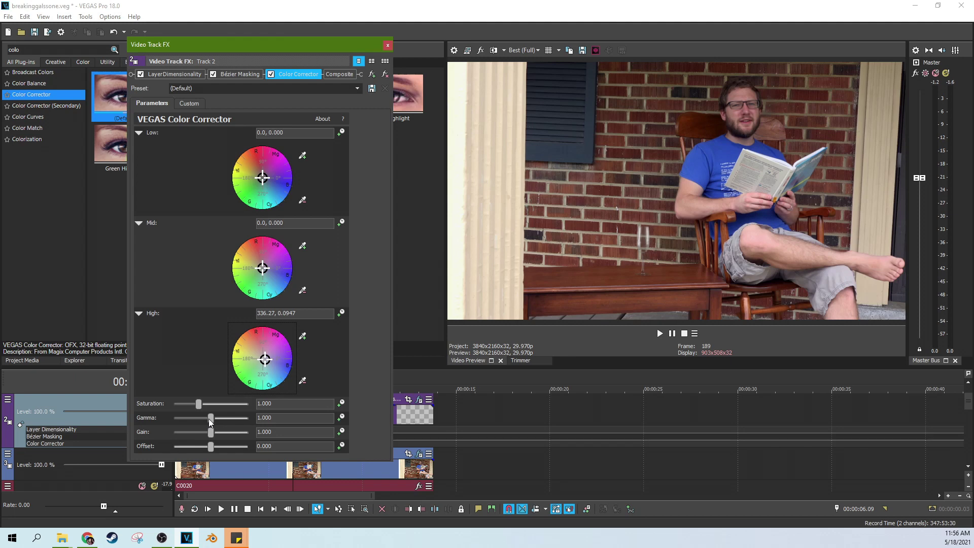
{"action": "left_click_drag", "start_coordinate": [210, 418], "coordinate": [324, 425]}
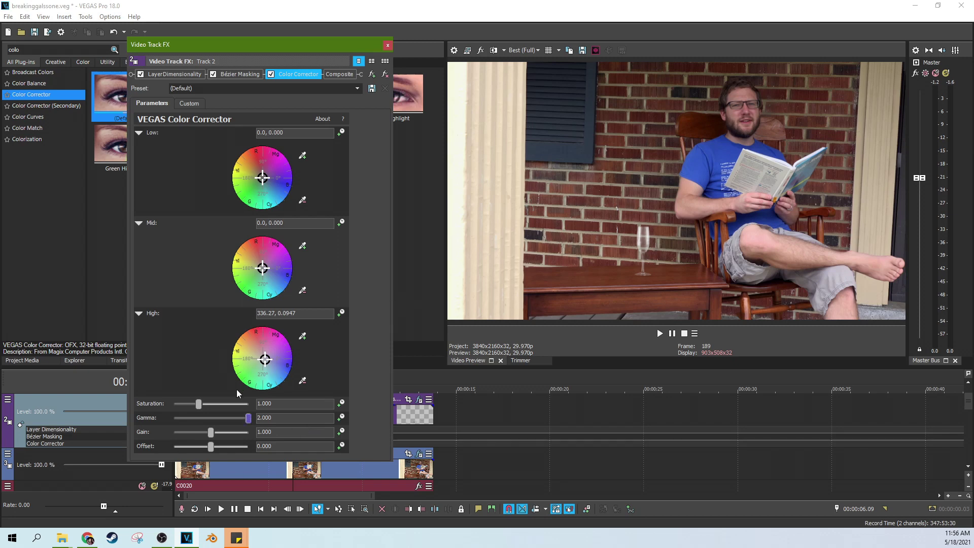
{"action": "left_click_drag", "start_coordinate": [249, 421], "coordinate": [205, 421]}
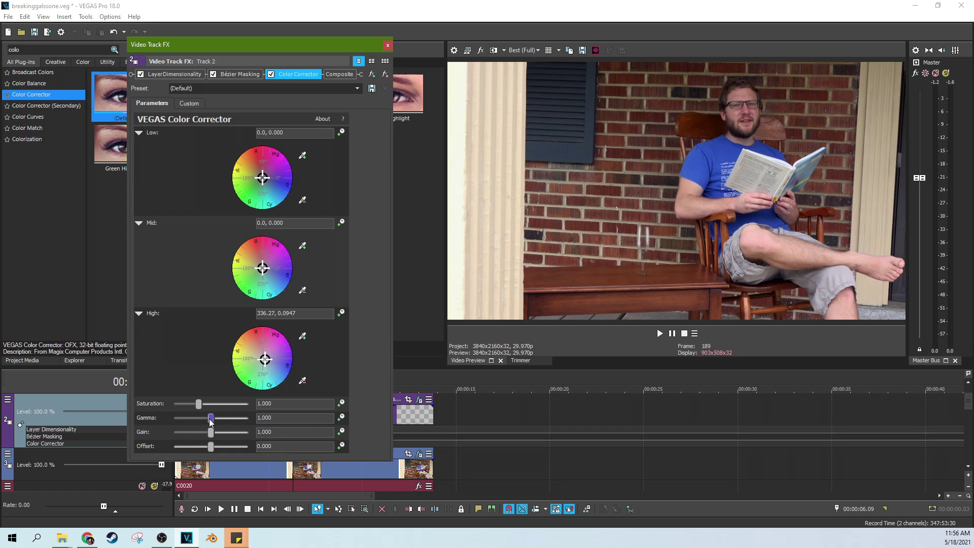
{"action": "mouse_move", "coordinate": [212, 419]}
{"action": "left_mouse_down"}
{"action": "mouse_move", "coordinate": [202, 422]}
{"action": "mouse_move", "coordinate": [214, 427]}
{"action": "left_mouse_up"}
Toggle the Color Corrector off and on to compare, leaving it enabled.
{"action": "left_click", "coordinate": [270, 74]}
{"action": "left_click", "coordinate": [270, 75]}
{"action": "left_click", "coordinate": [271, 74]}
{"action": "left_click", "coordinate": [270, 75]}
{"action": "left_click", "coordinate": [271, 75]}
{"action": "left_click", "coordinate": [270, 75]}
Close Video Track FX and lower track 2's Level to 93.3% before reviewing the champagne clip.
{"action": "left_click", "coordinate": [387, 45]}
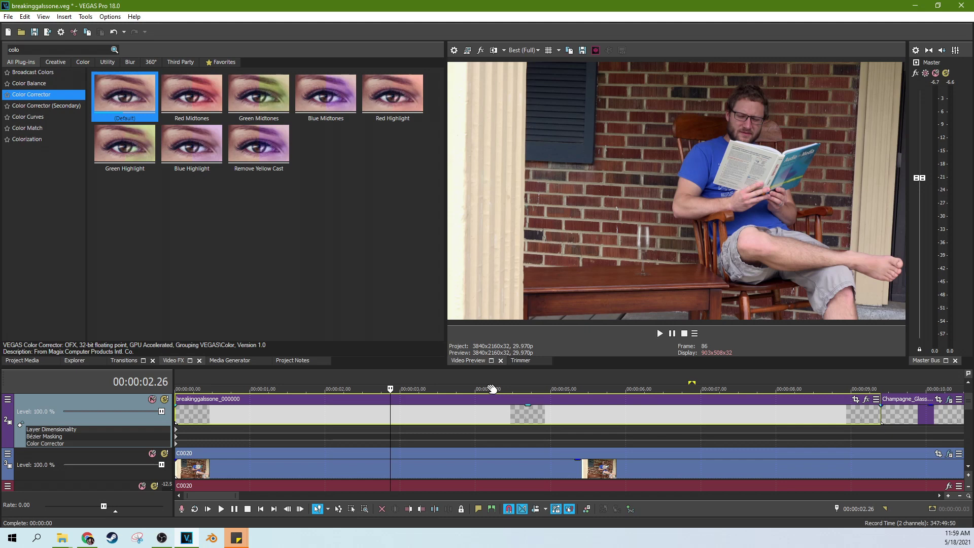
{"action": "scroll", "coordinate": [467, 376], "scroll_direction": "down", "scroll_amount": 2}
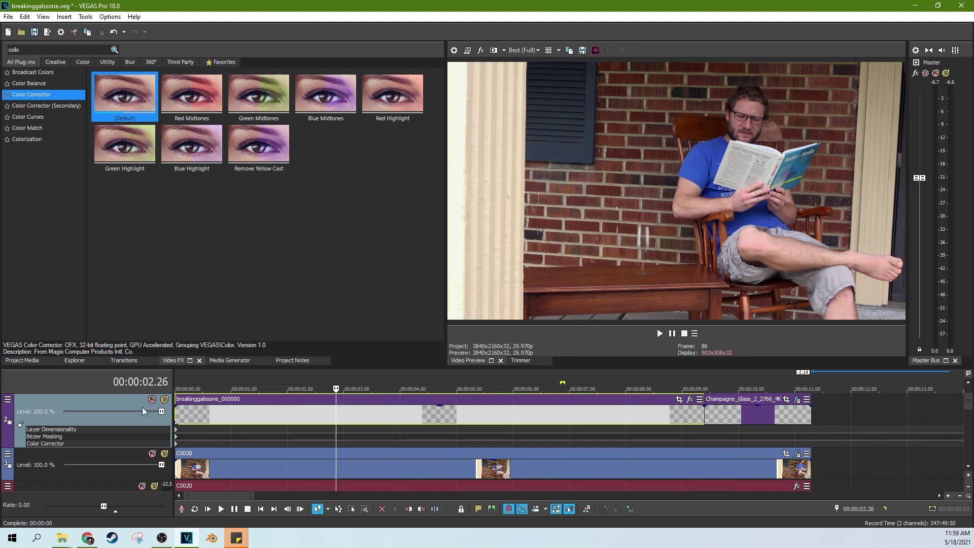
{"action": "left_click_drag", "start_coordinate": [157, 413], "coordinate": [269, 412]}
{"action": "left_click_drag", "start_coordinate": [162, 412], "coordinate": [157, 414]}
{"action": "scroll", "coordinate": [523, 377], "scroll_direction": "down", "scroll_amount": 2}
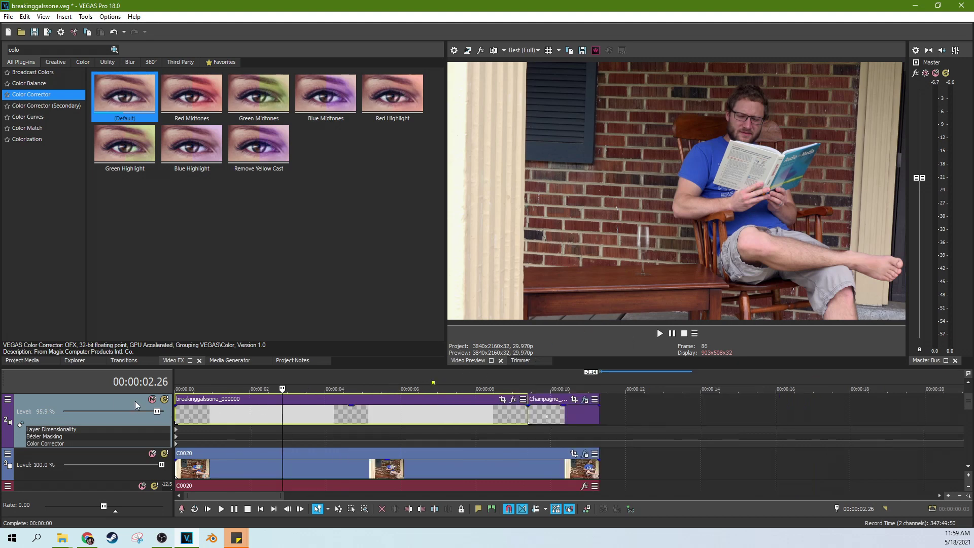
{"action": "left_click_drag", "start_coordinate": [160, 412], "coordinate": [155, 413]}
{"action": "left_click", "coordinate": [556, 414]}
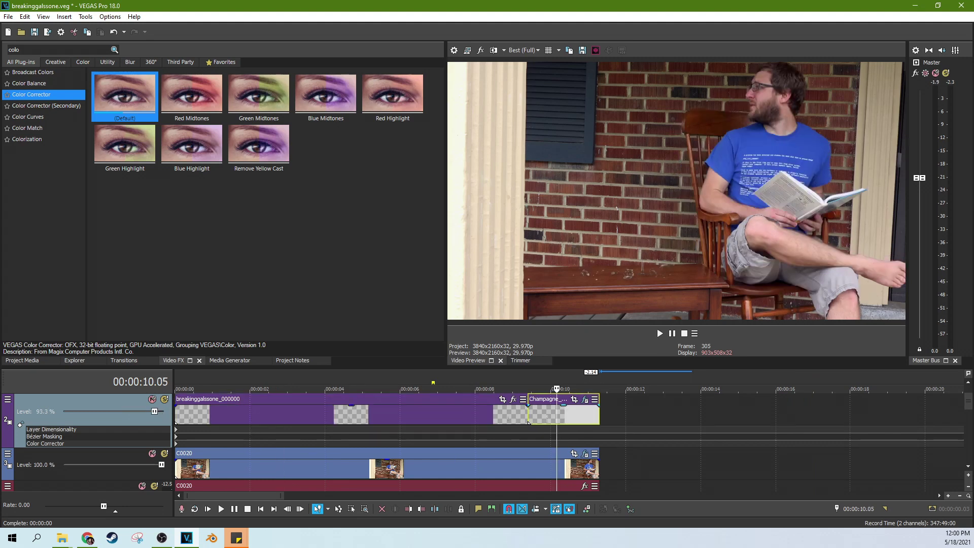